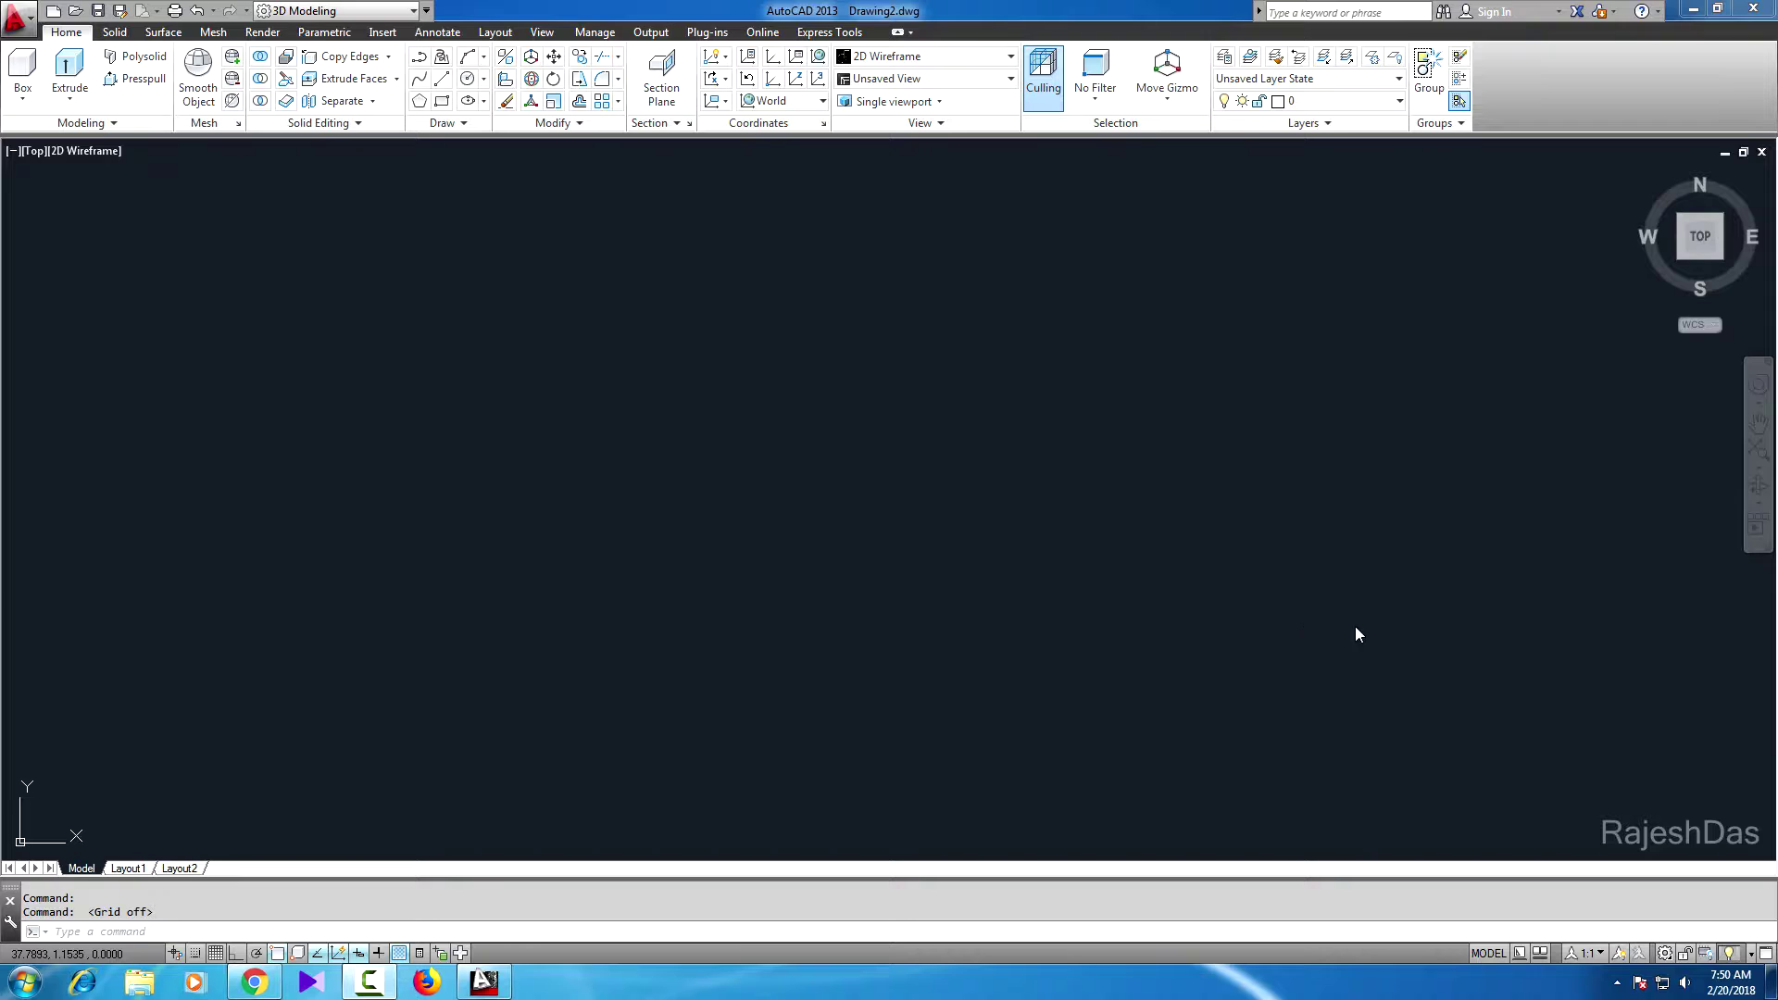
Switch the empty drawing to the SE Isometric view preset.
click(903, 80)
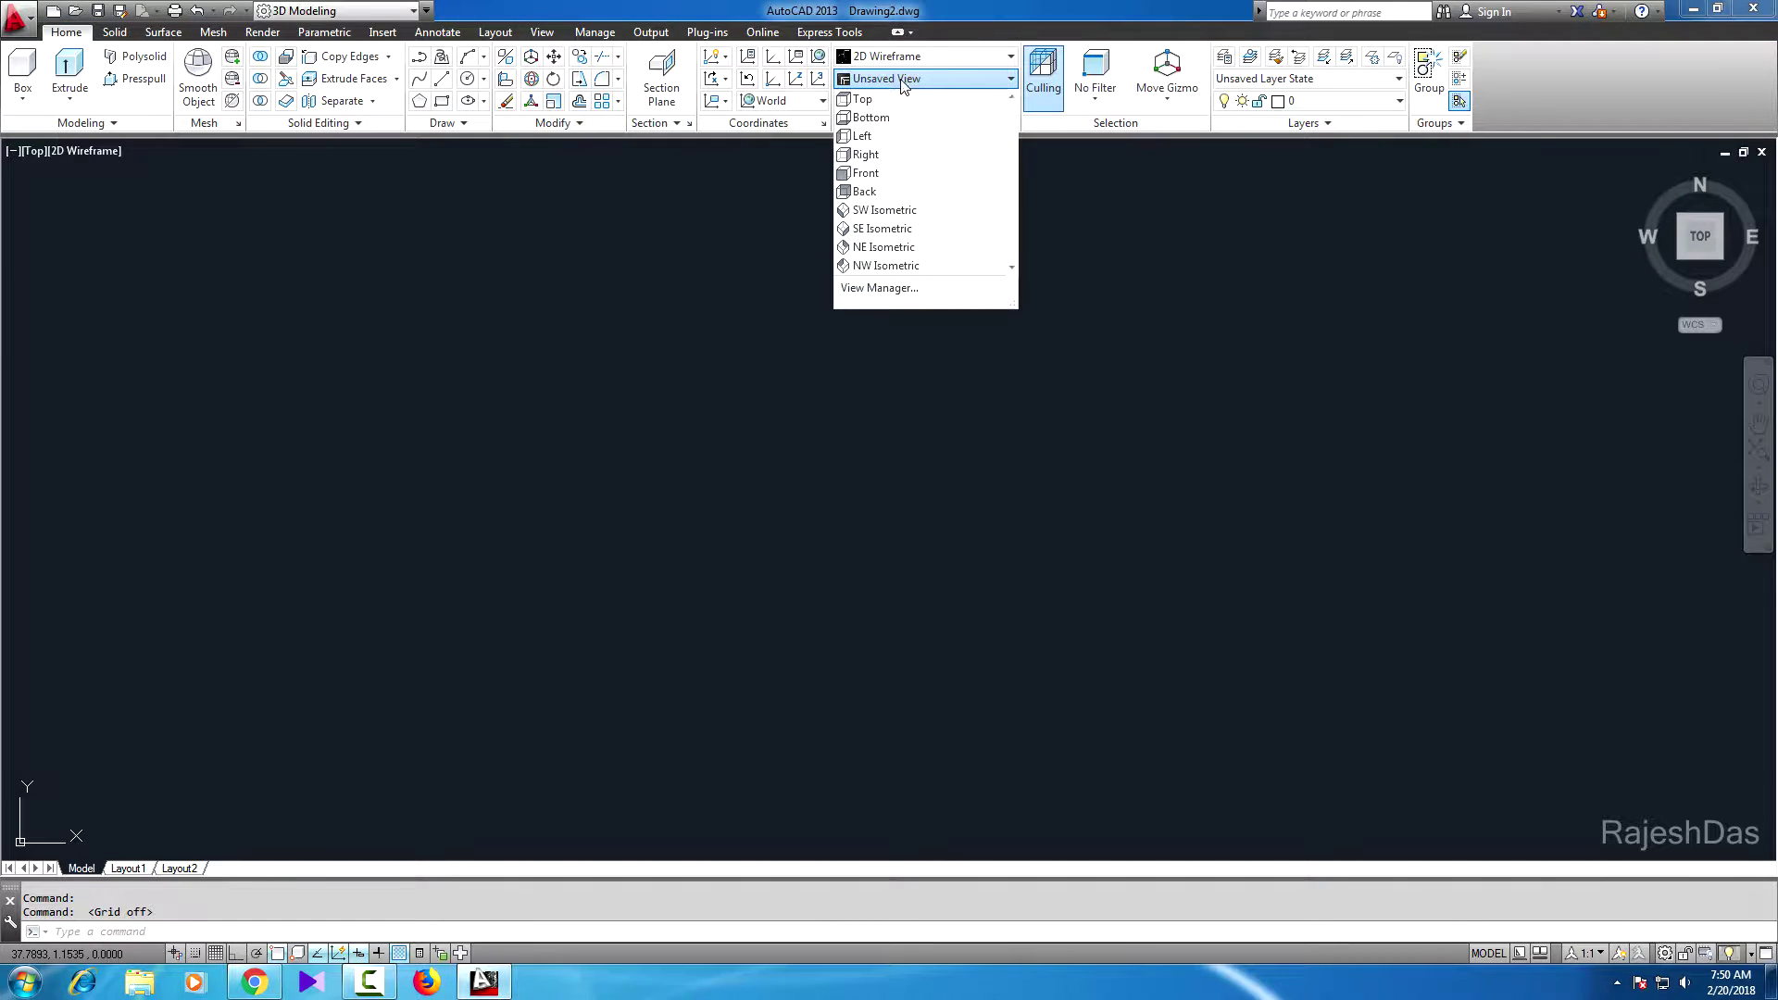
click(887, 229)
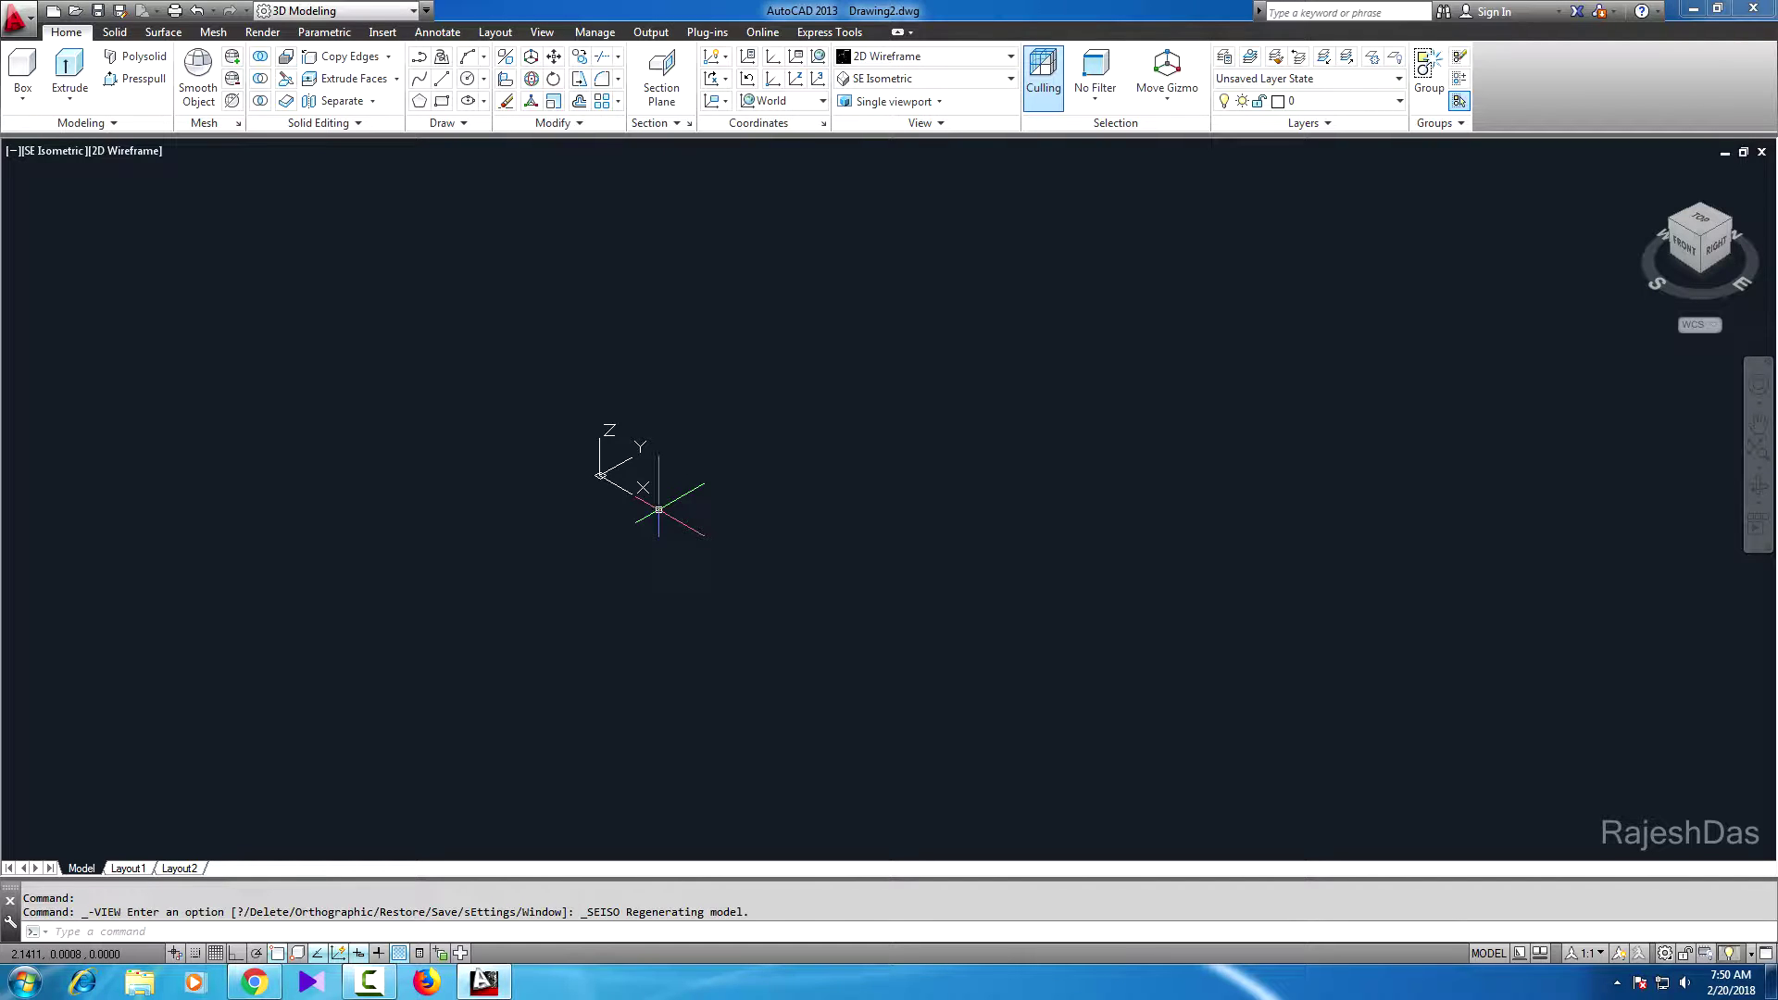
click(442, 101)
text(0)
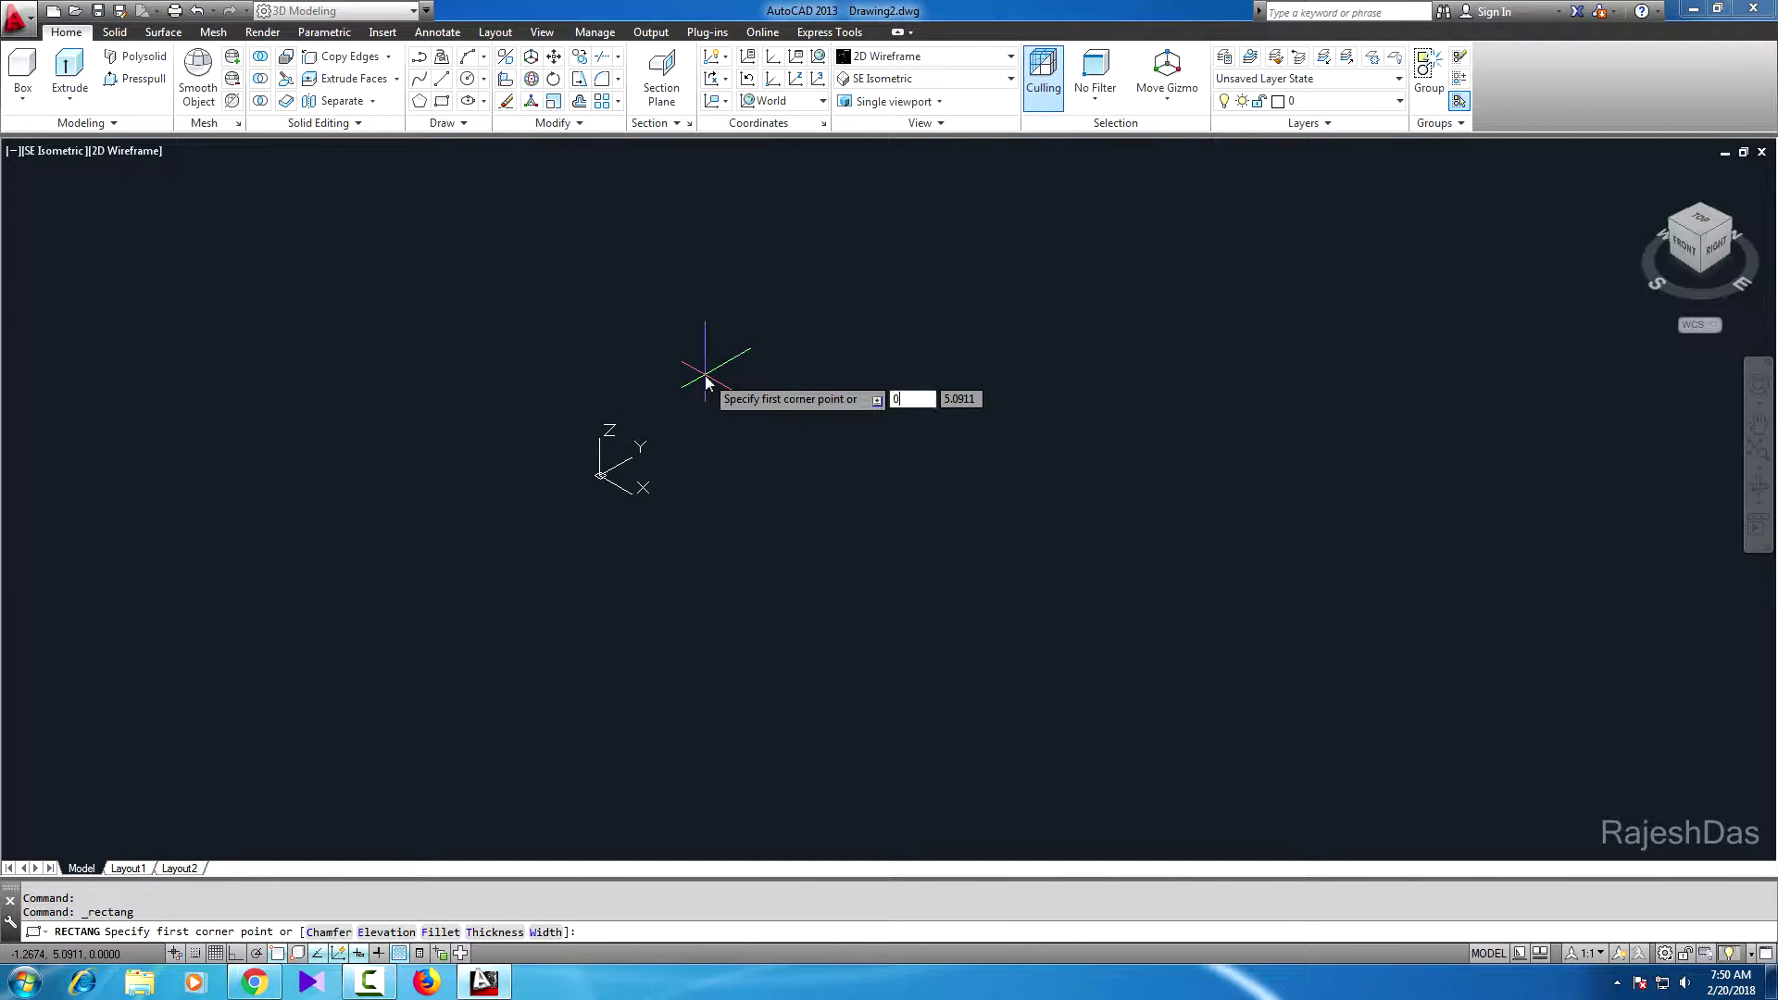
Draw a 50 by 75 rectangle from corner 0,0 and zoom to its extents.
text(,,)
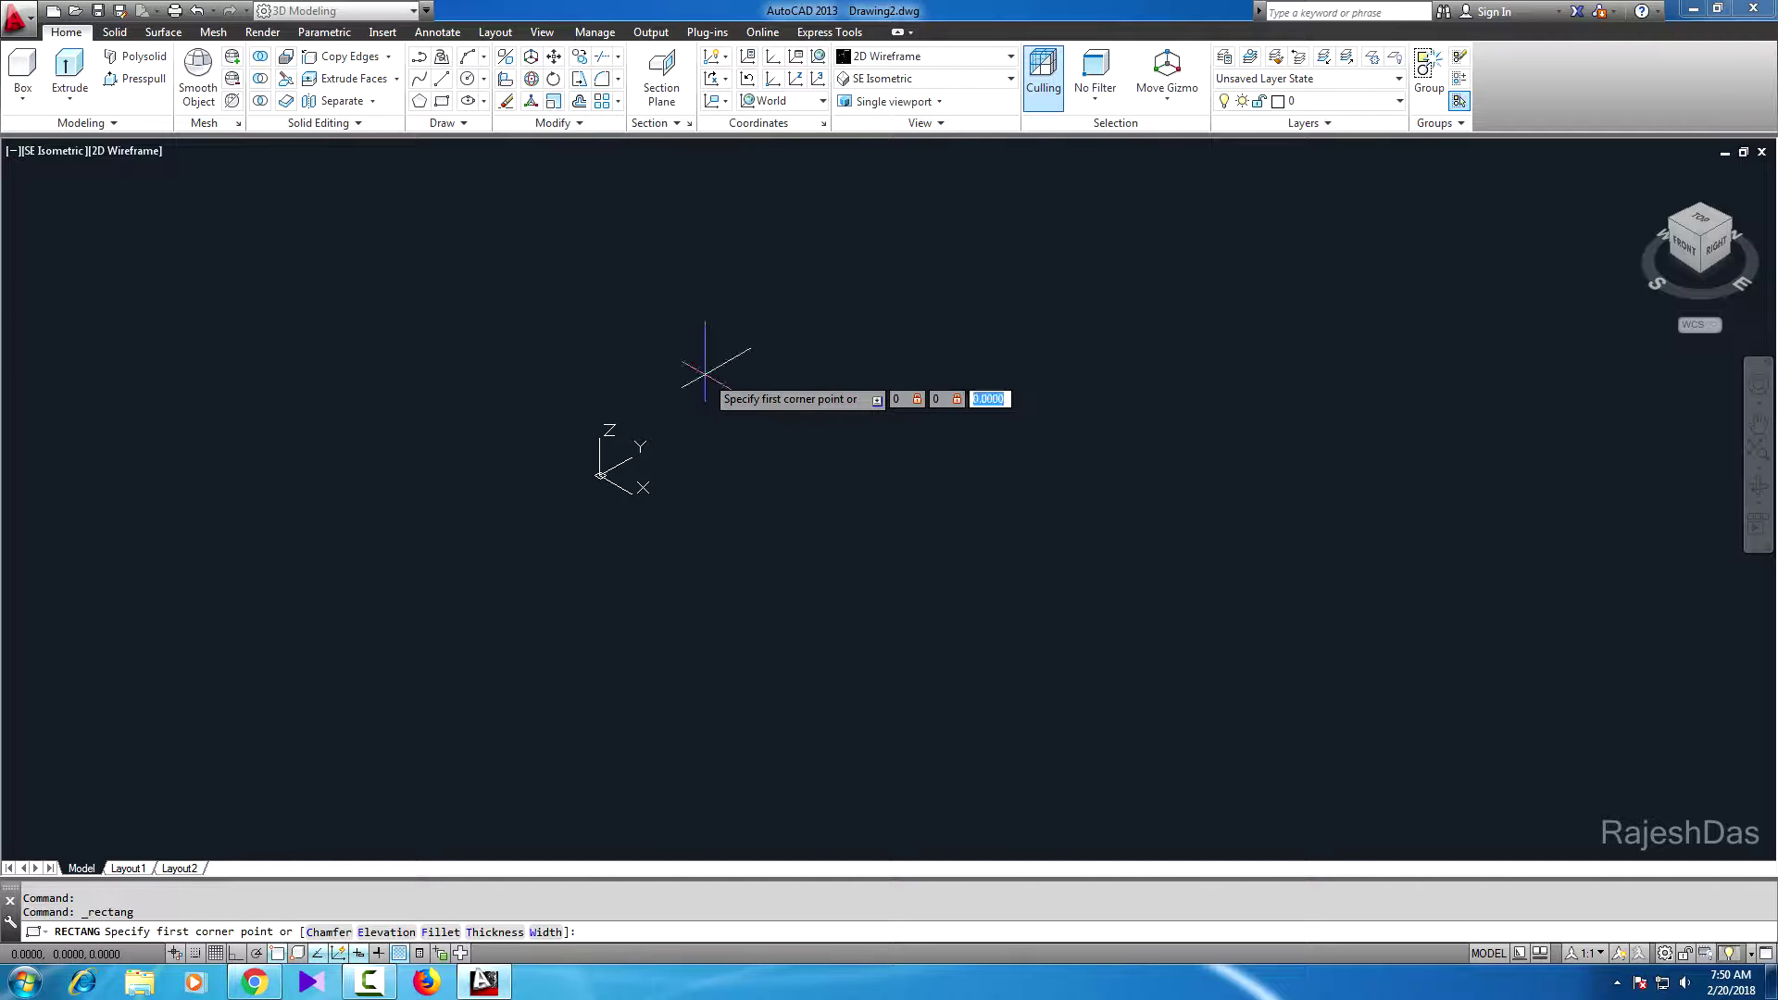
text(0)
key(Return)
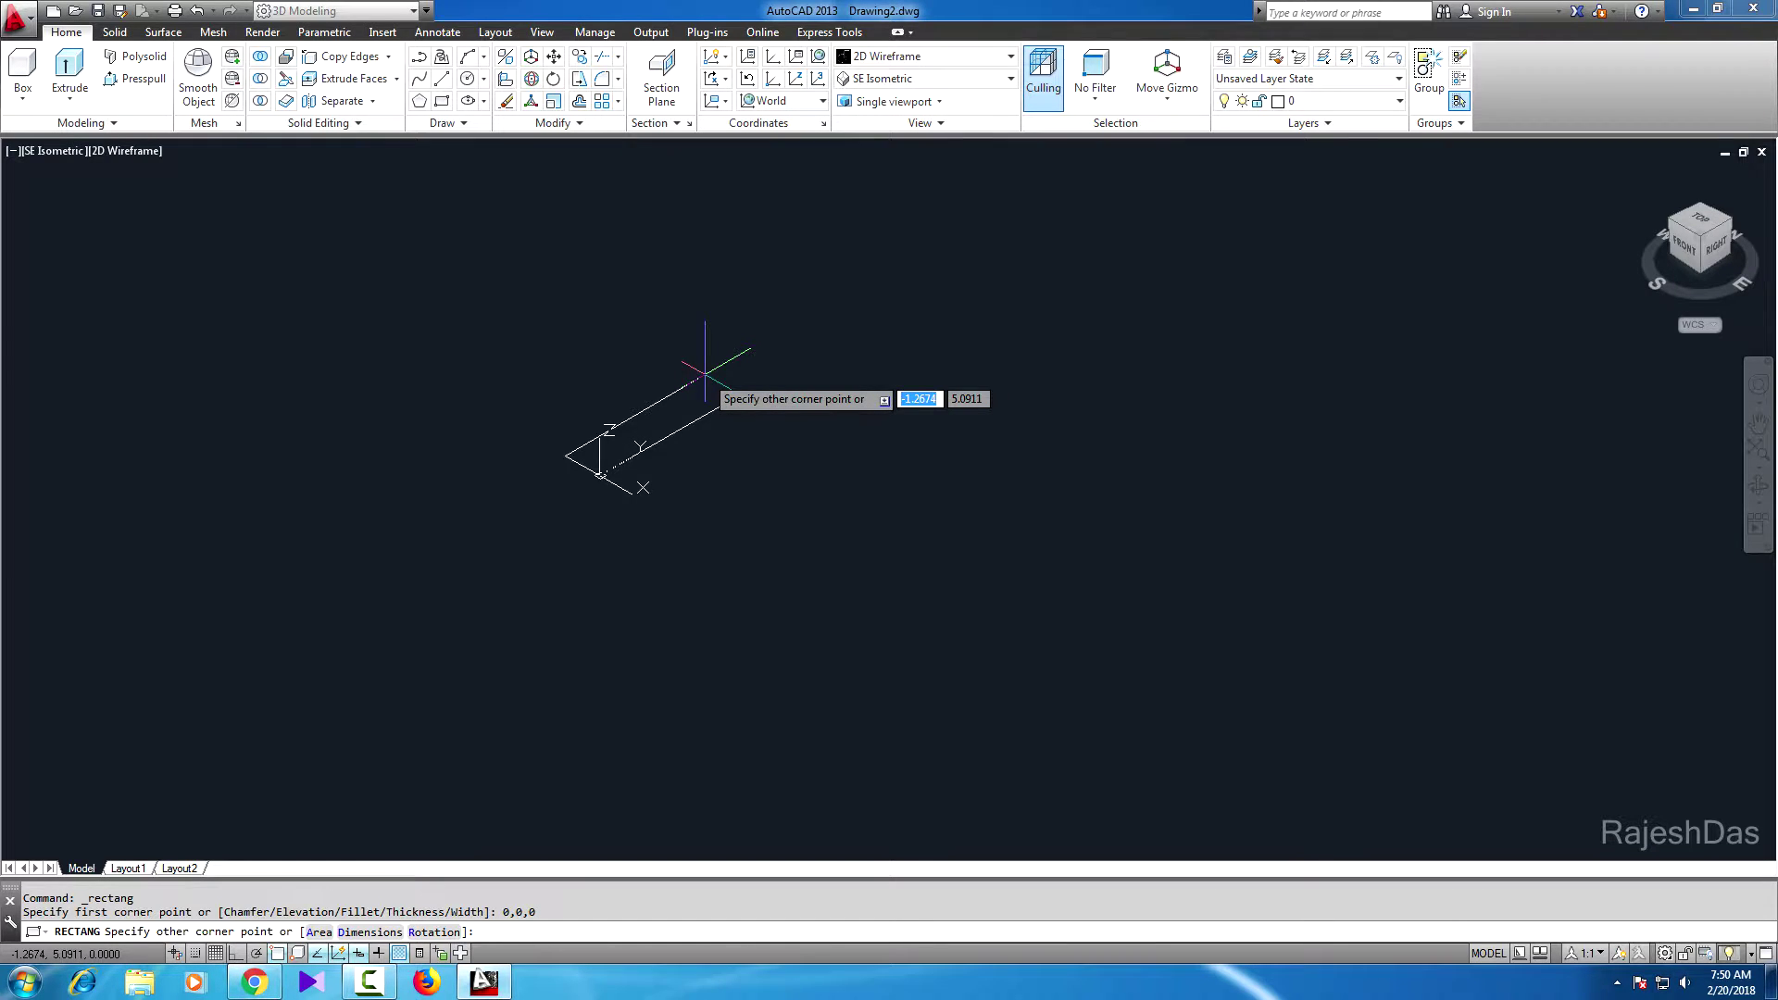
click(370, 933)
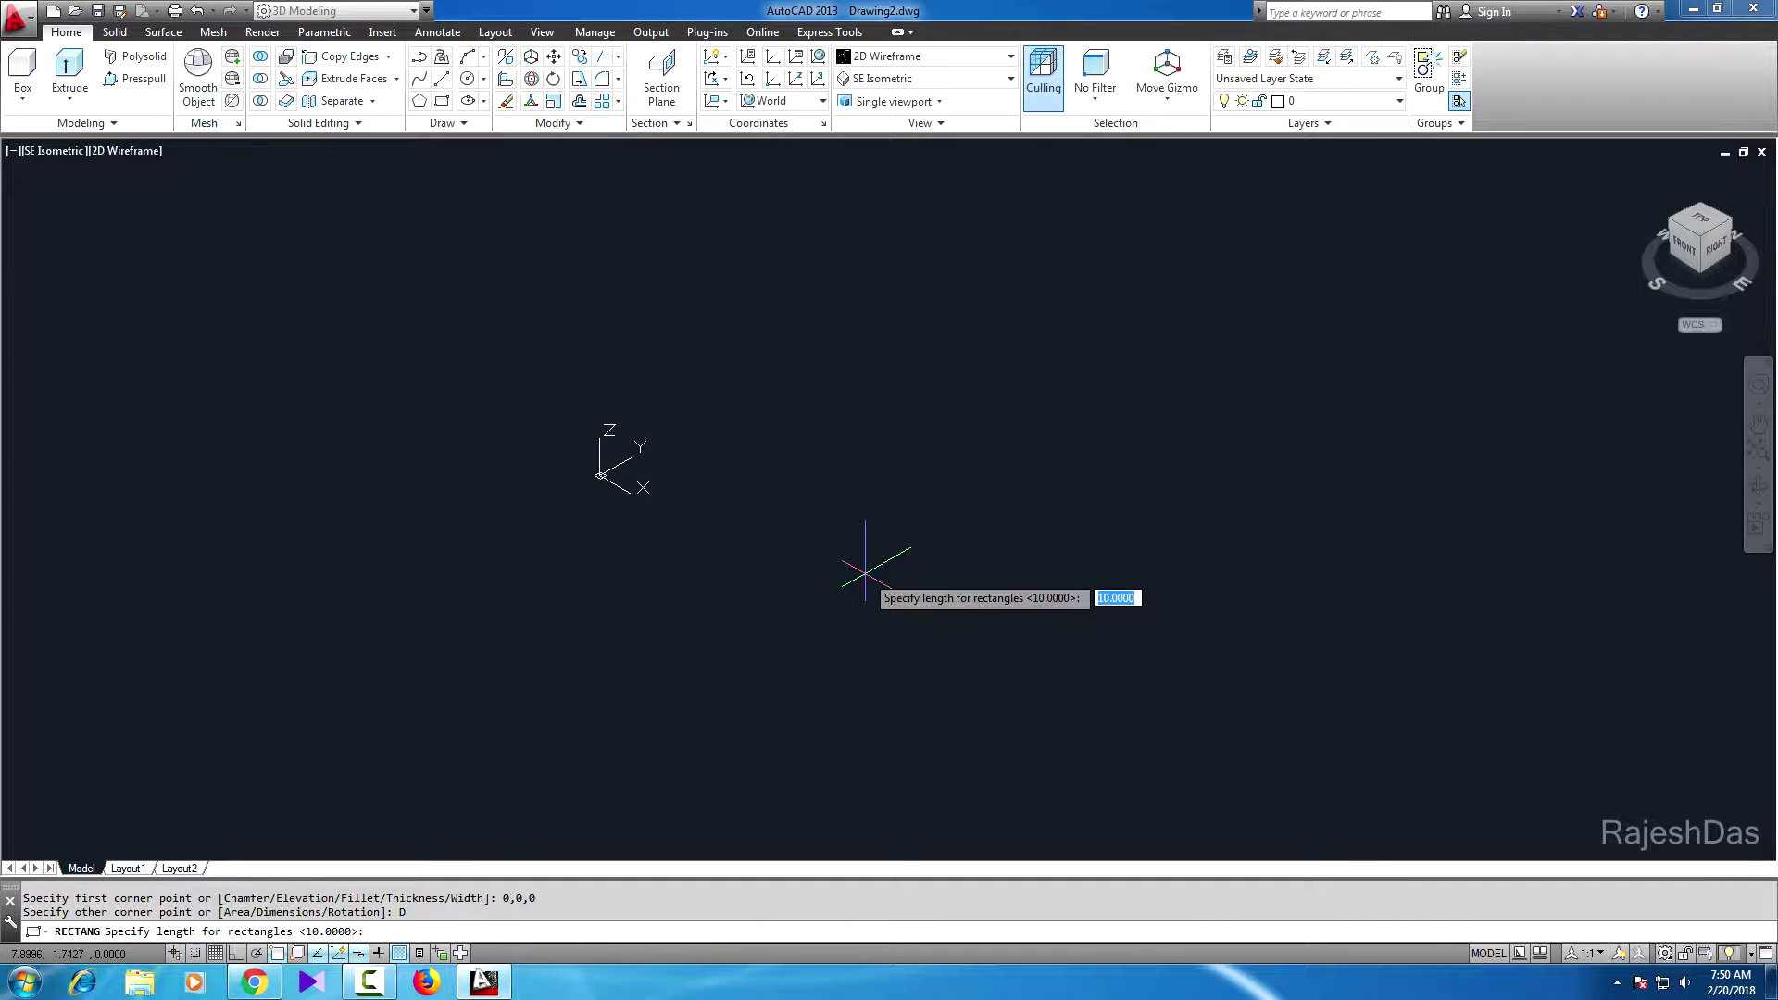
key(Return)
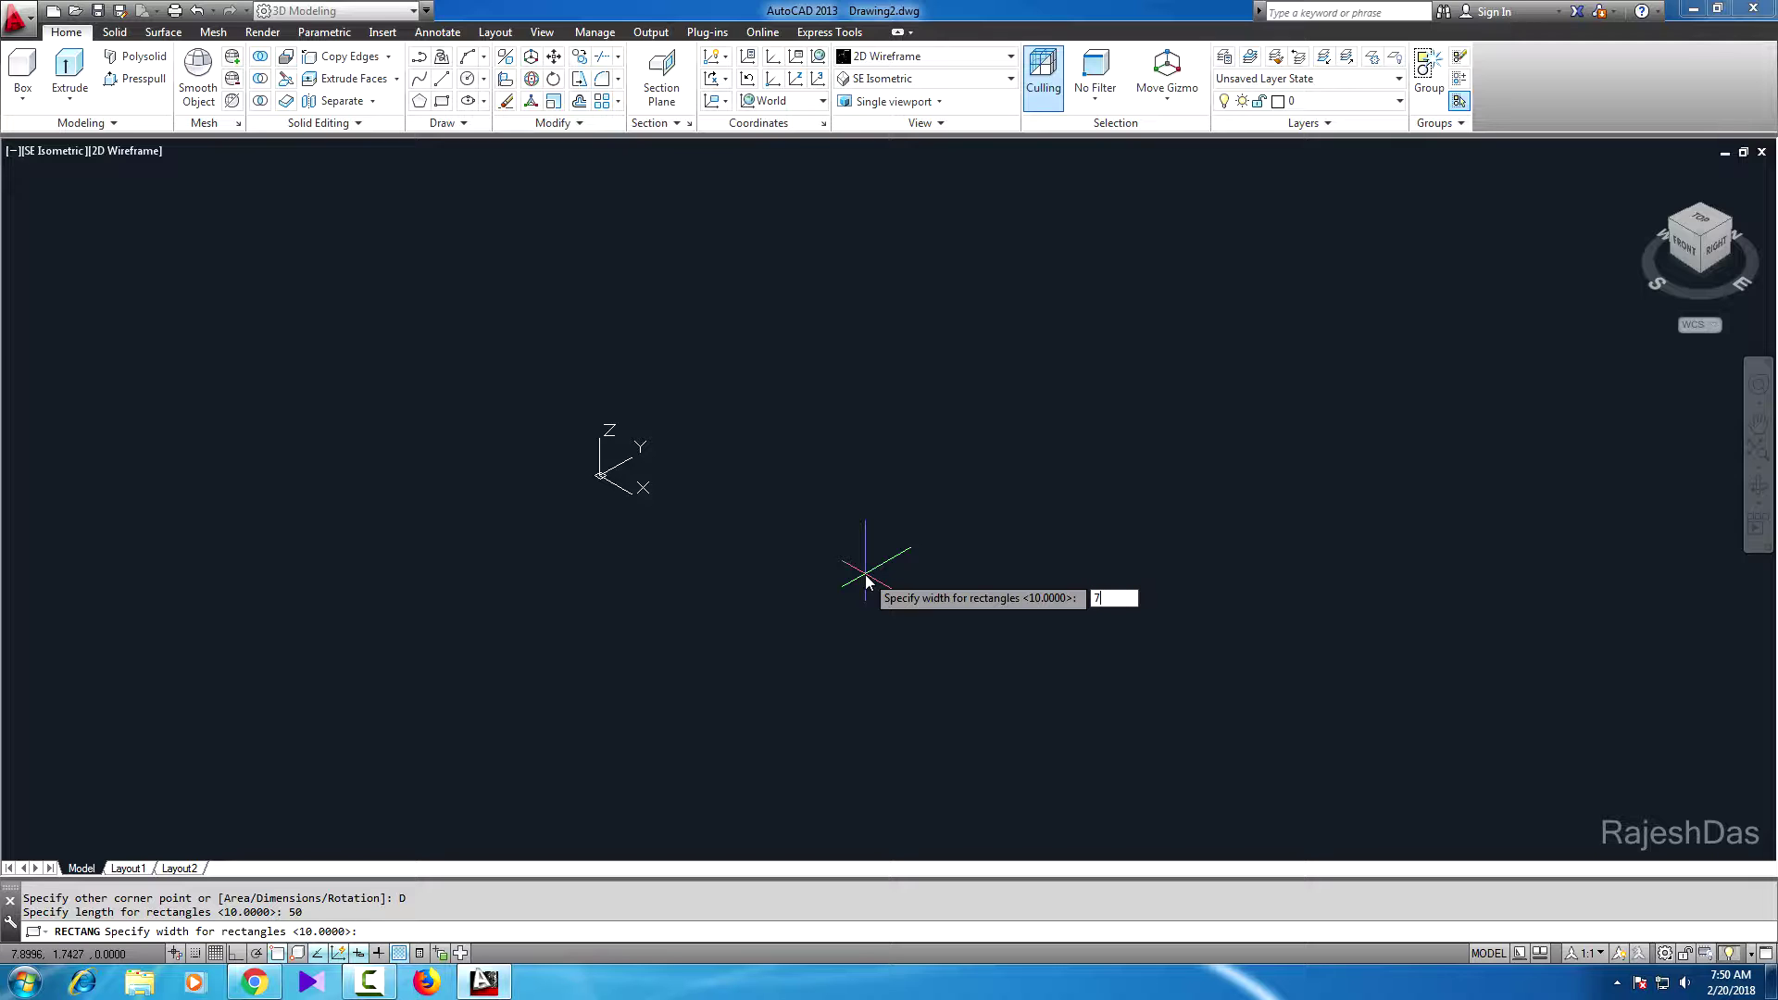
key(Return)
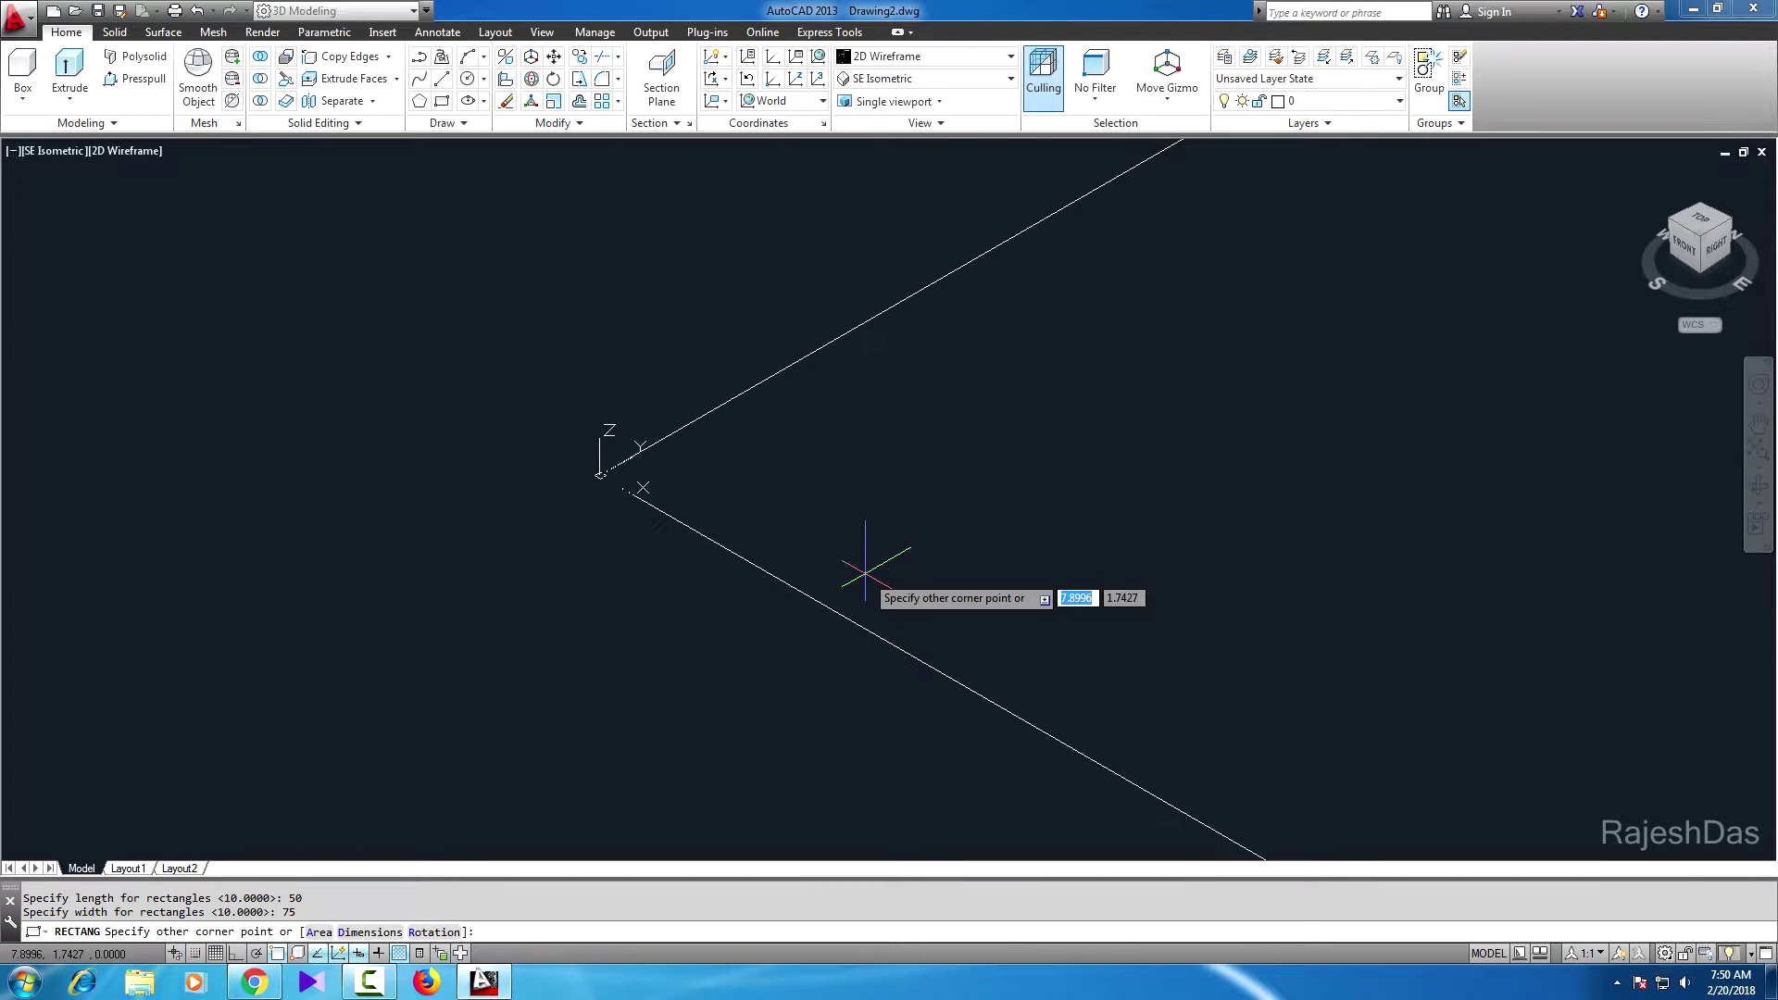
click(1304, 576)
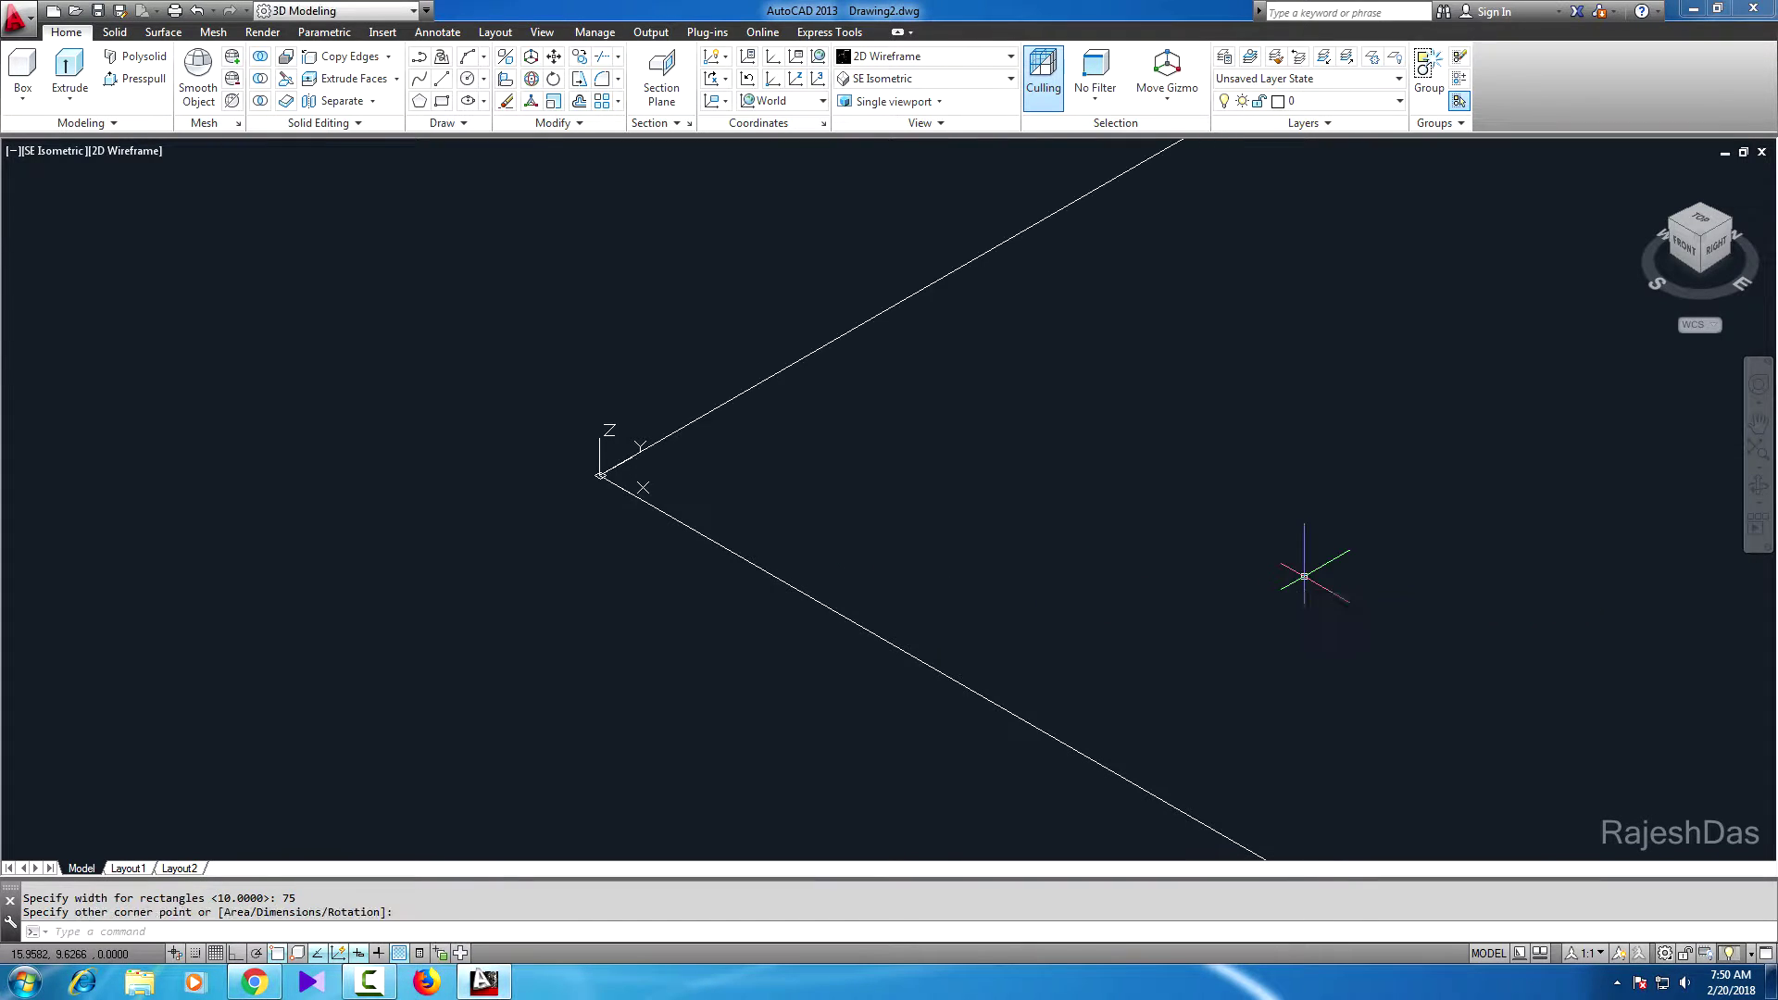
click(1758, 451)
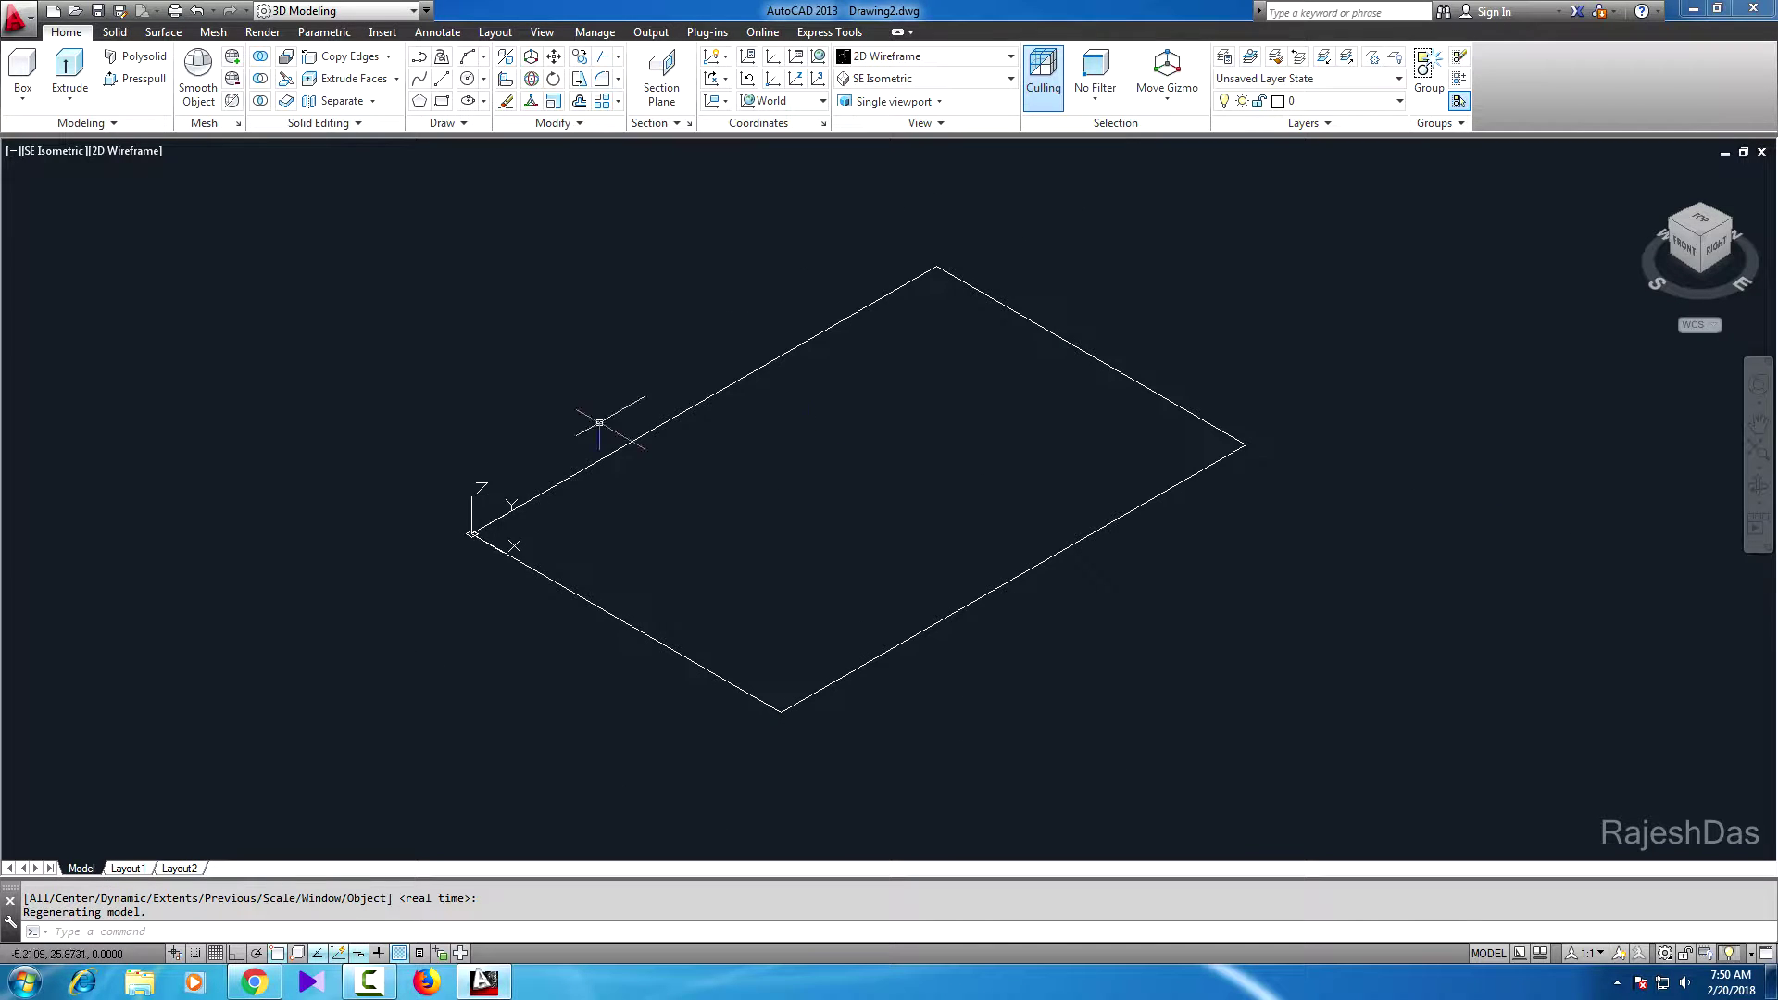
Presspull the rectangle up 12 units into a solid box.
click(160, 88)
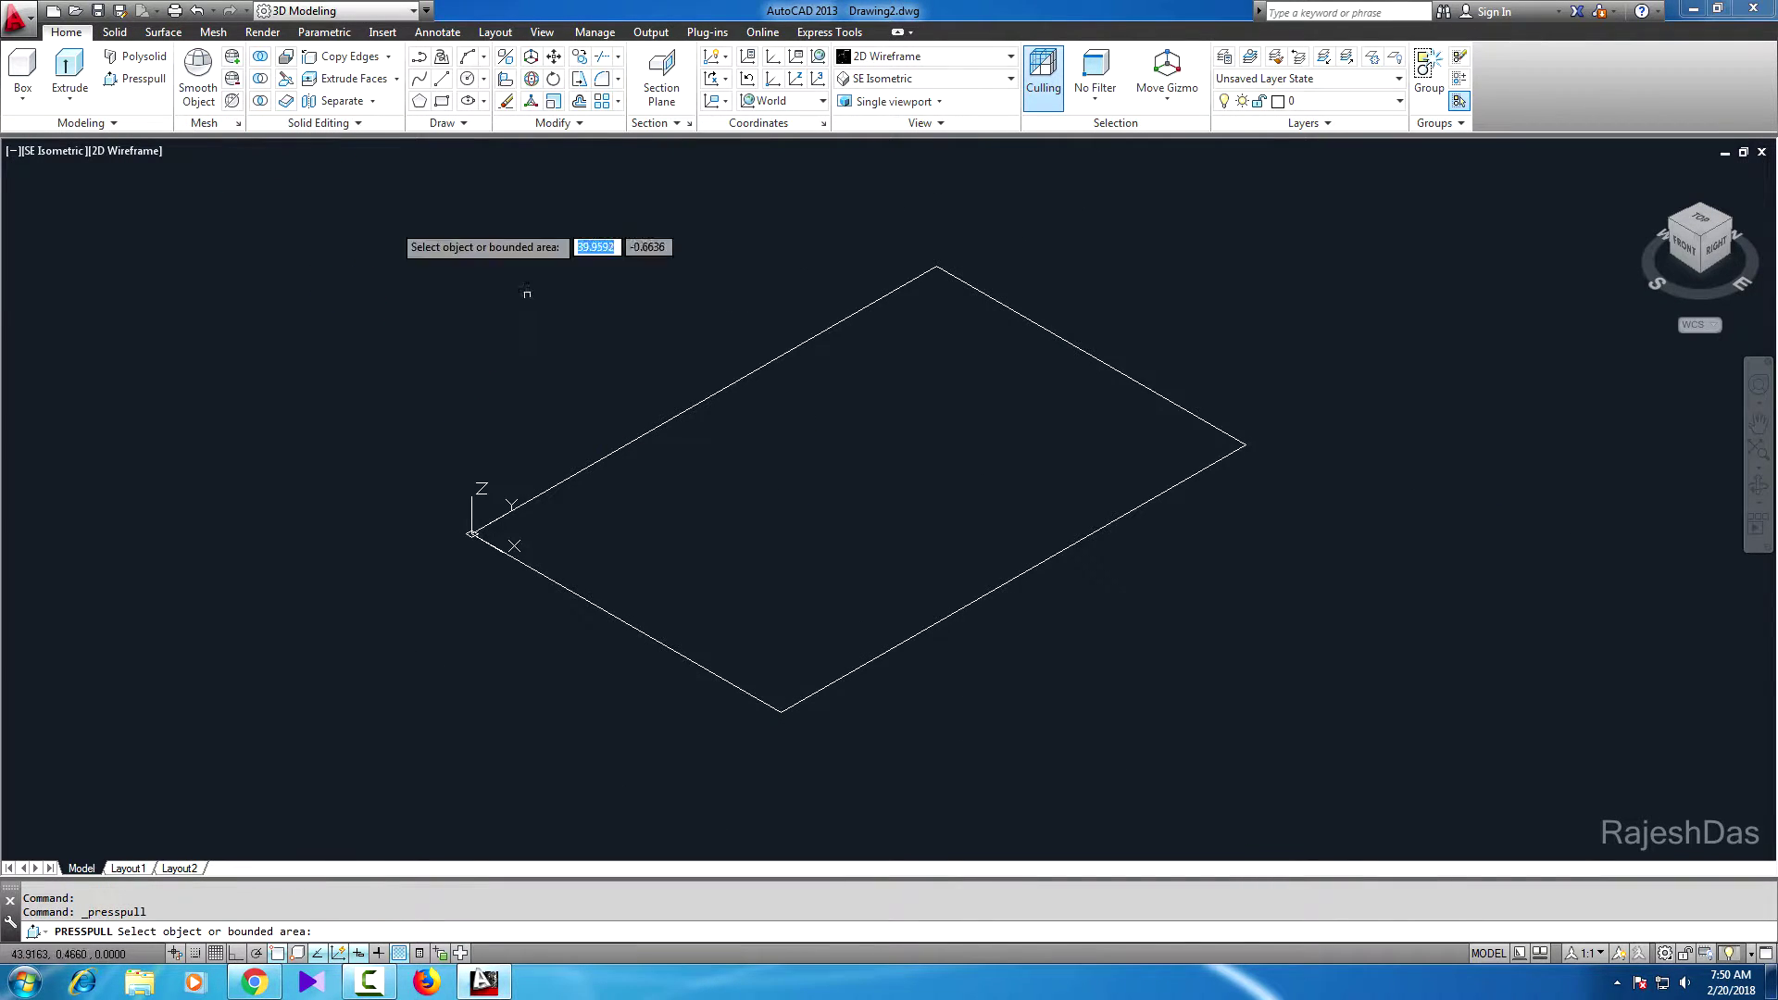
click(870, 536)
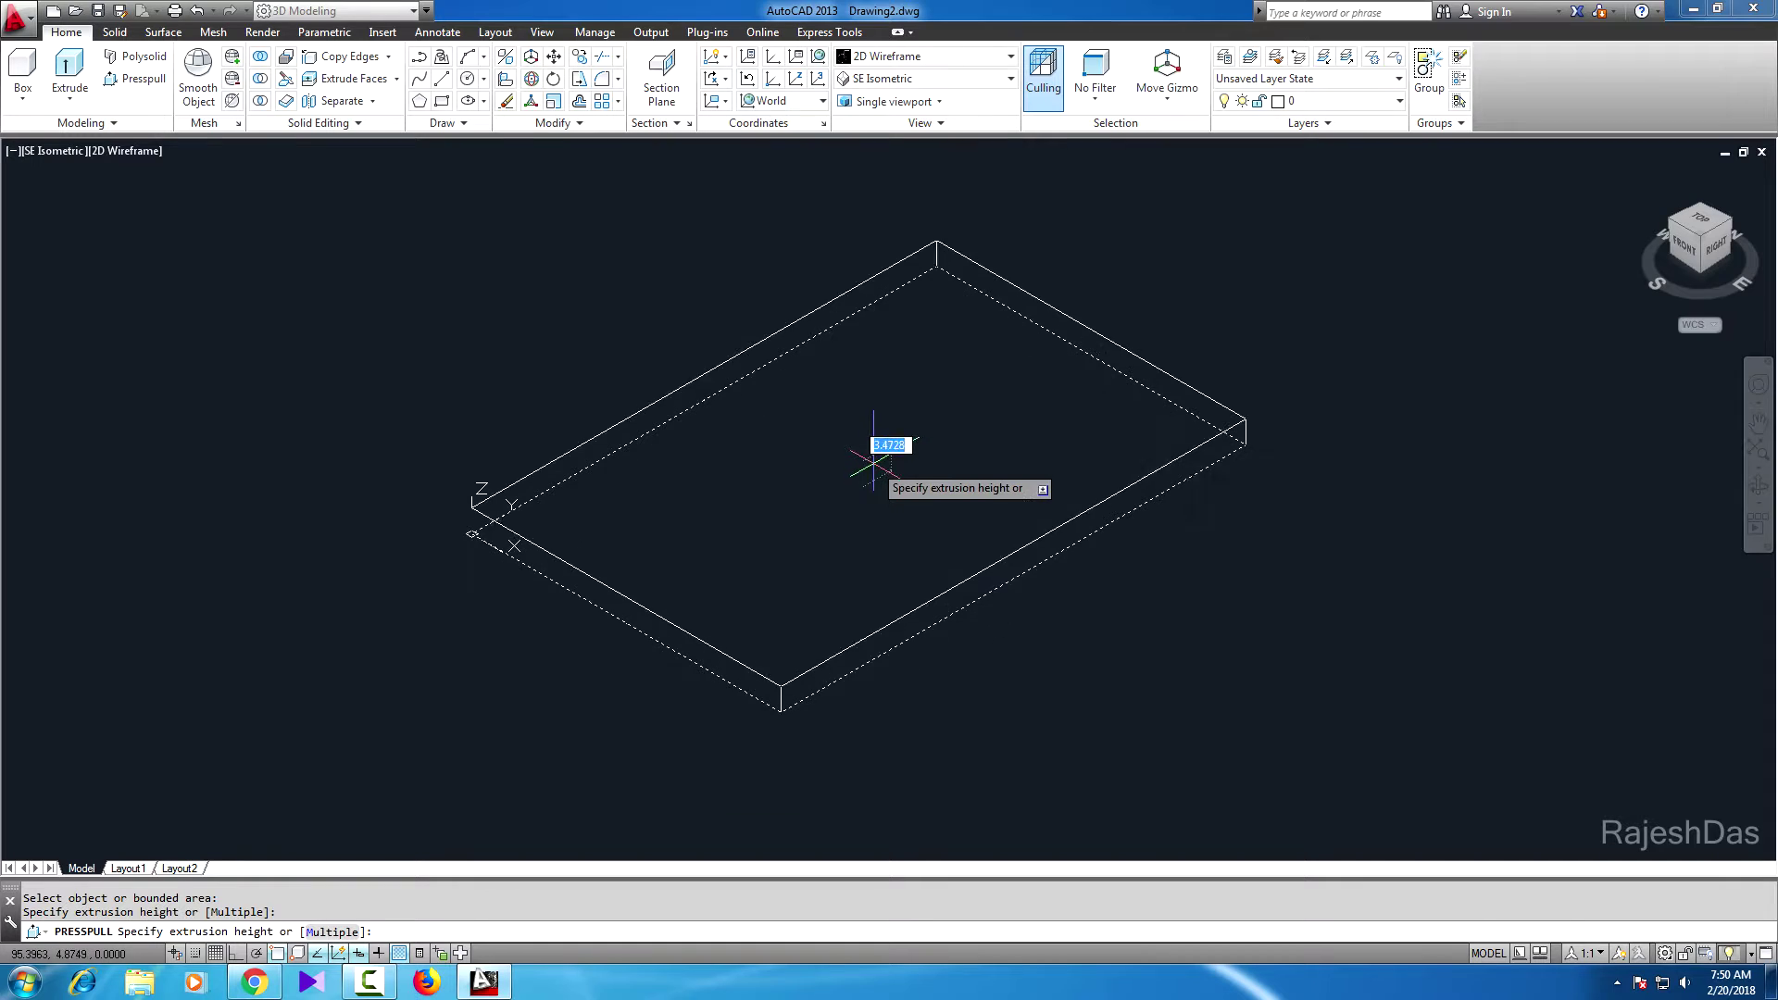
text(12)
key(Return)
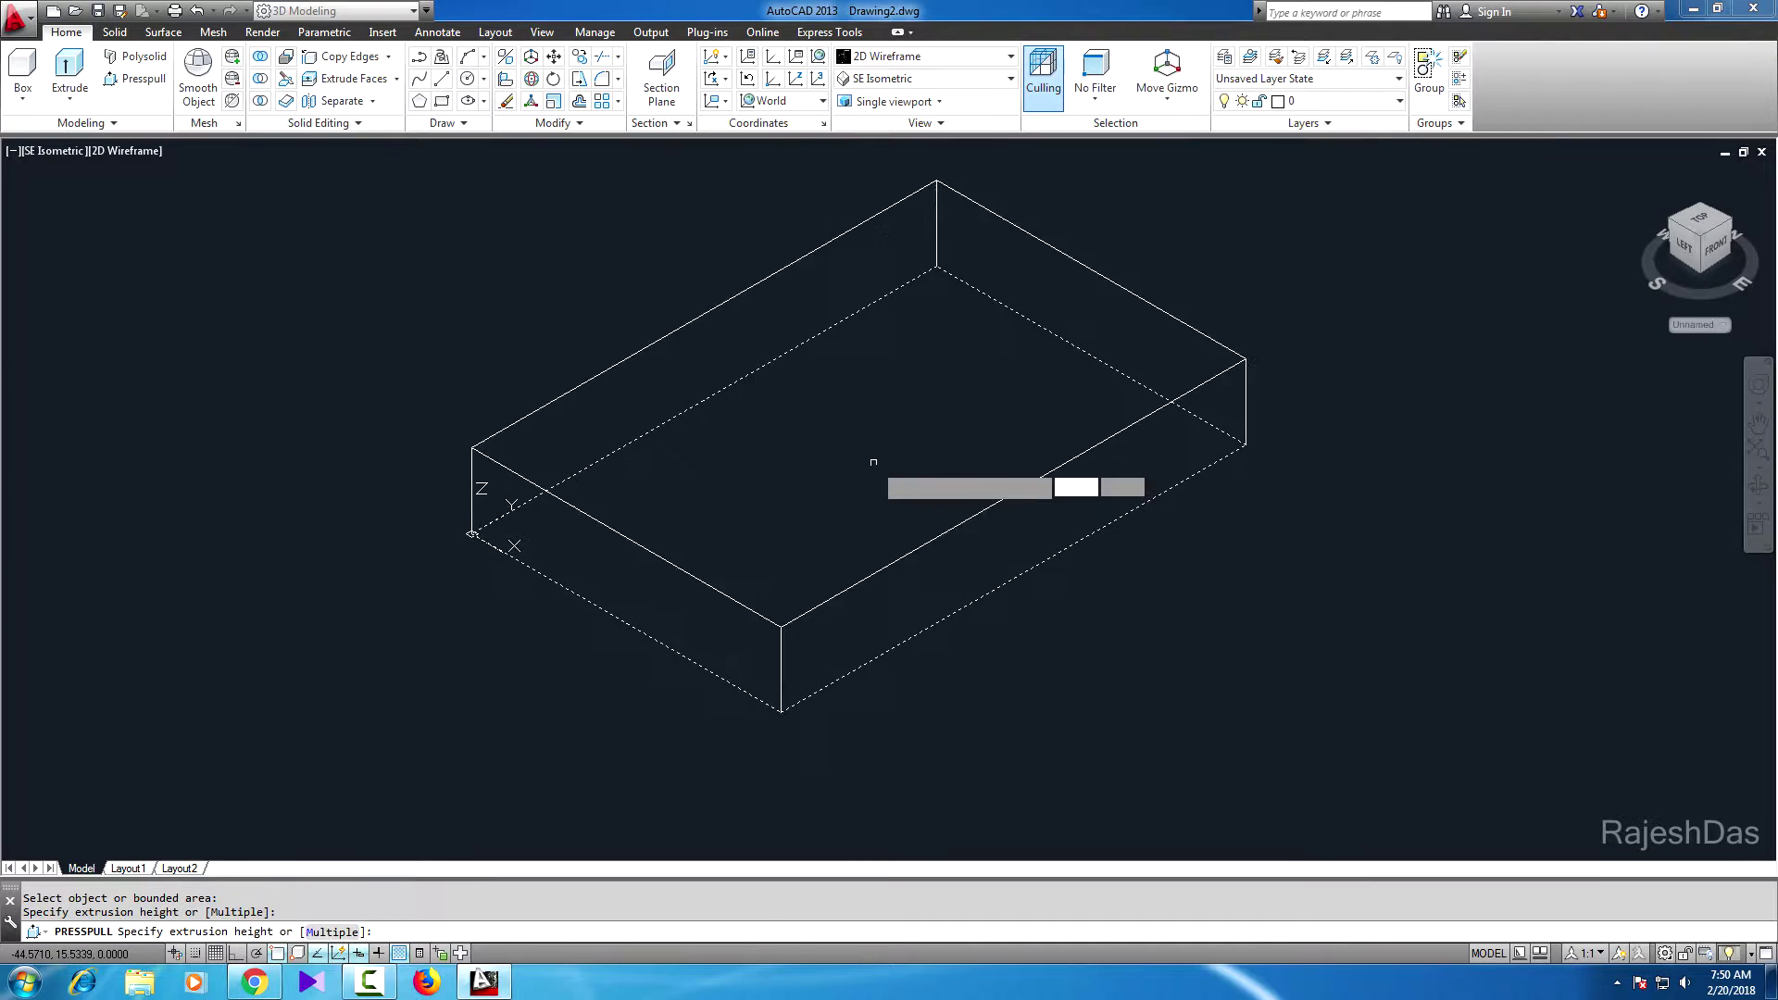
Set the visual style to Shades of Gray.
click(941, 61)
click(1019, 165)
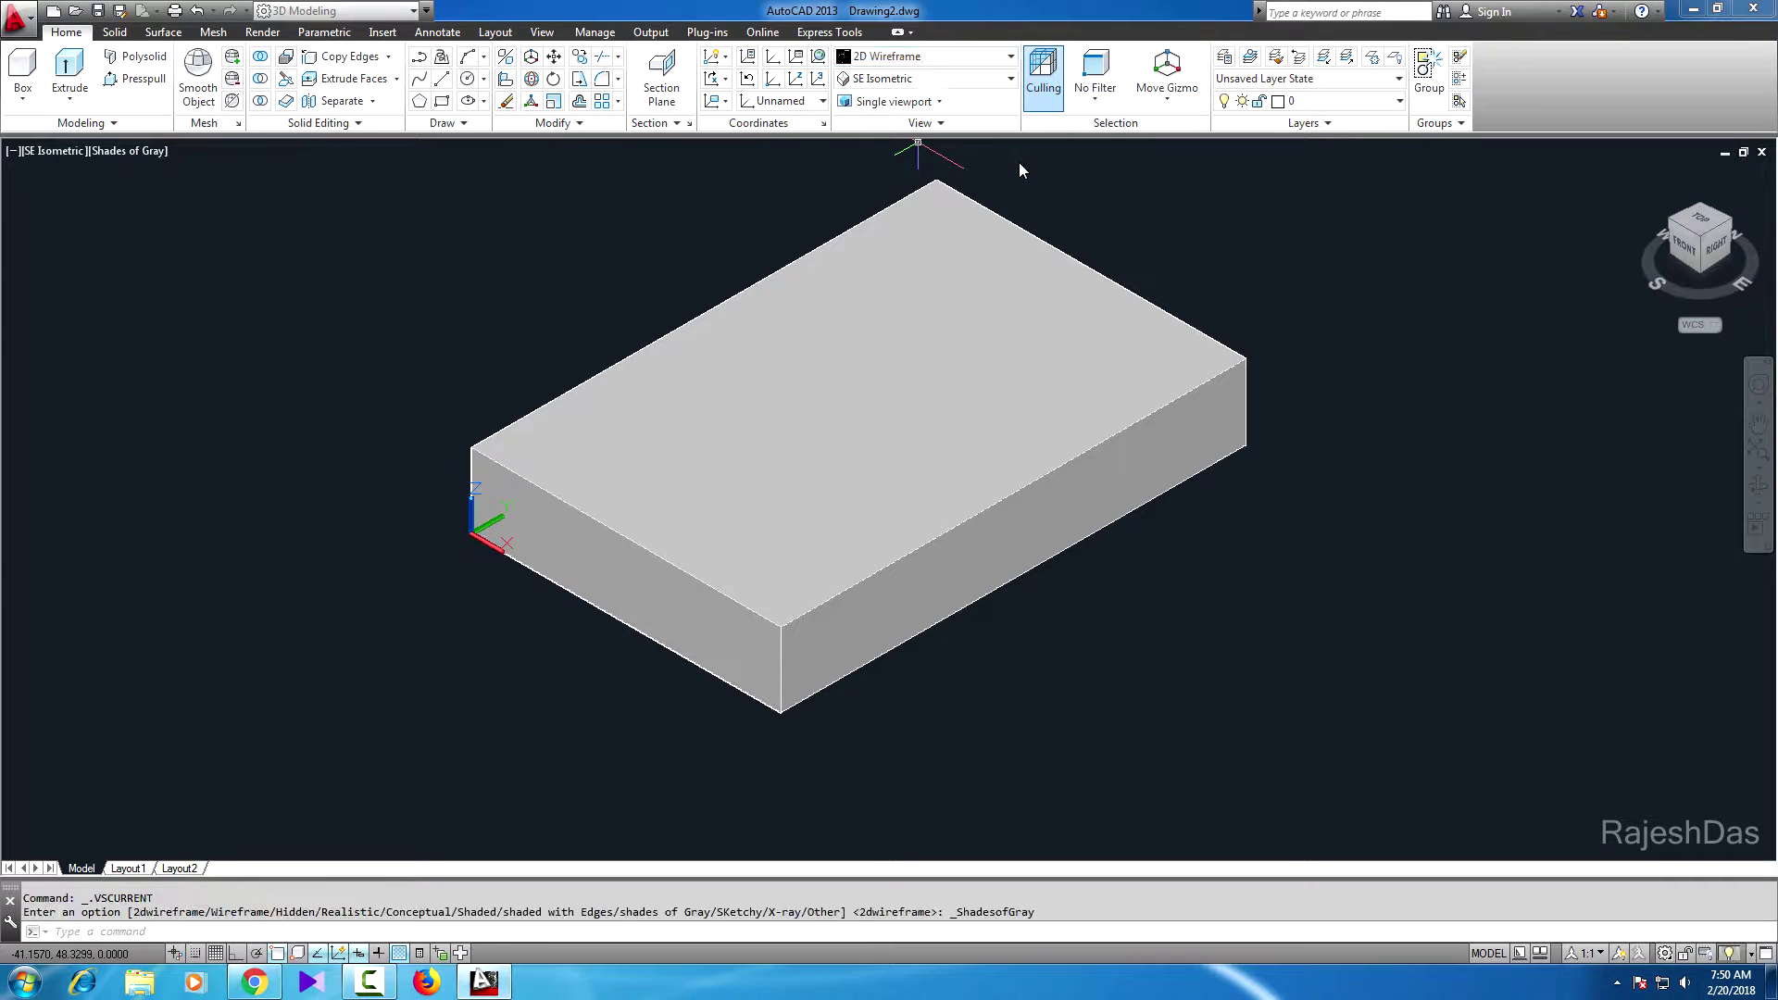
click(920, 594)
mouse_move(920, 595)
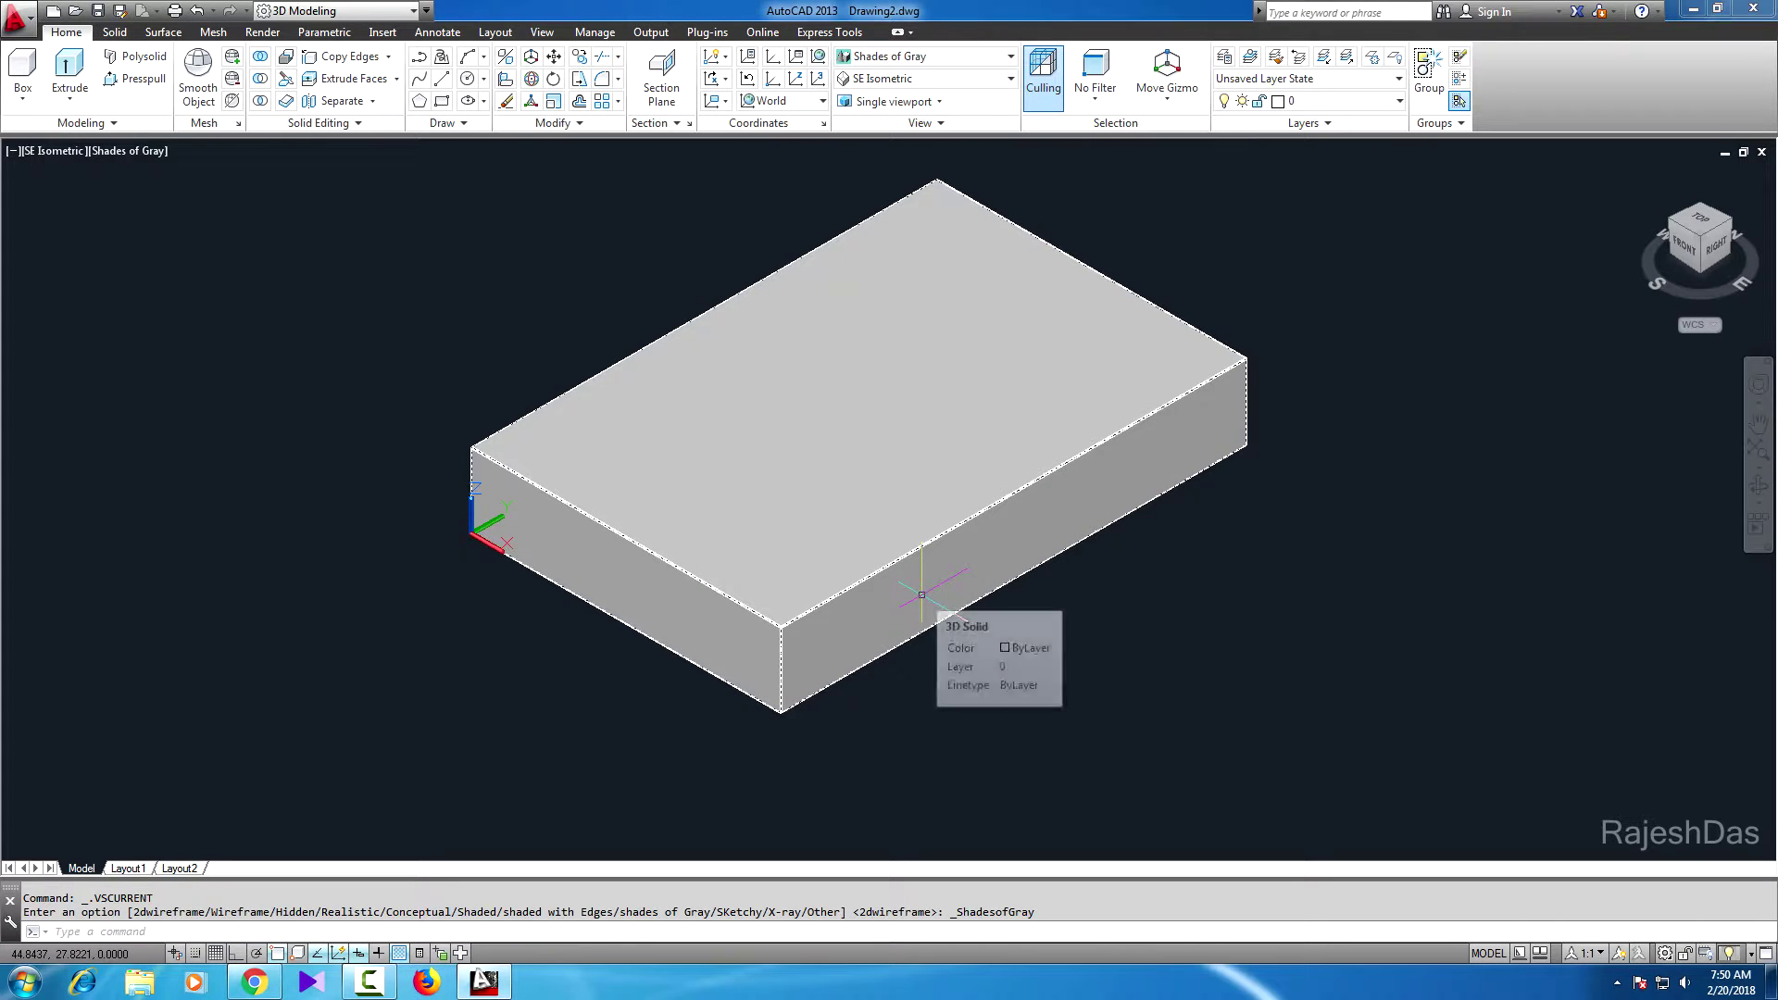
key(Escape)
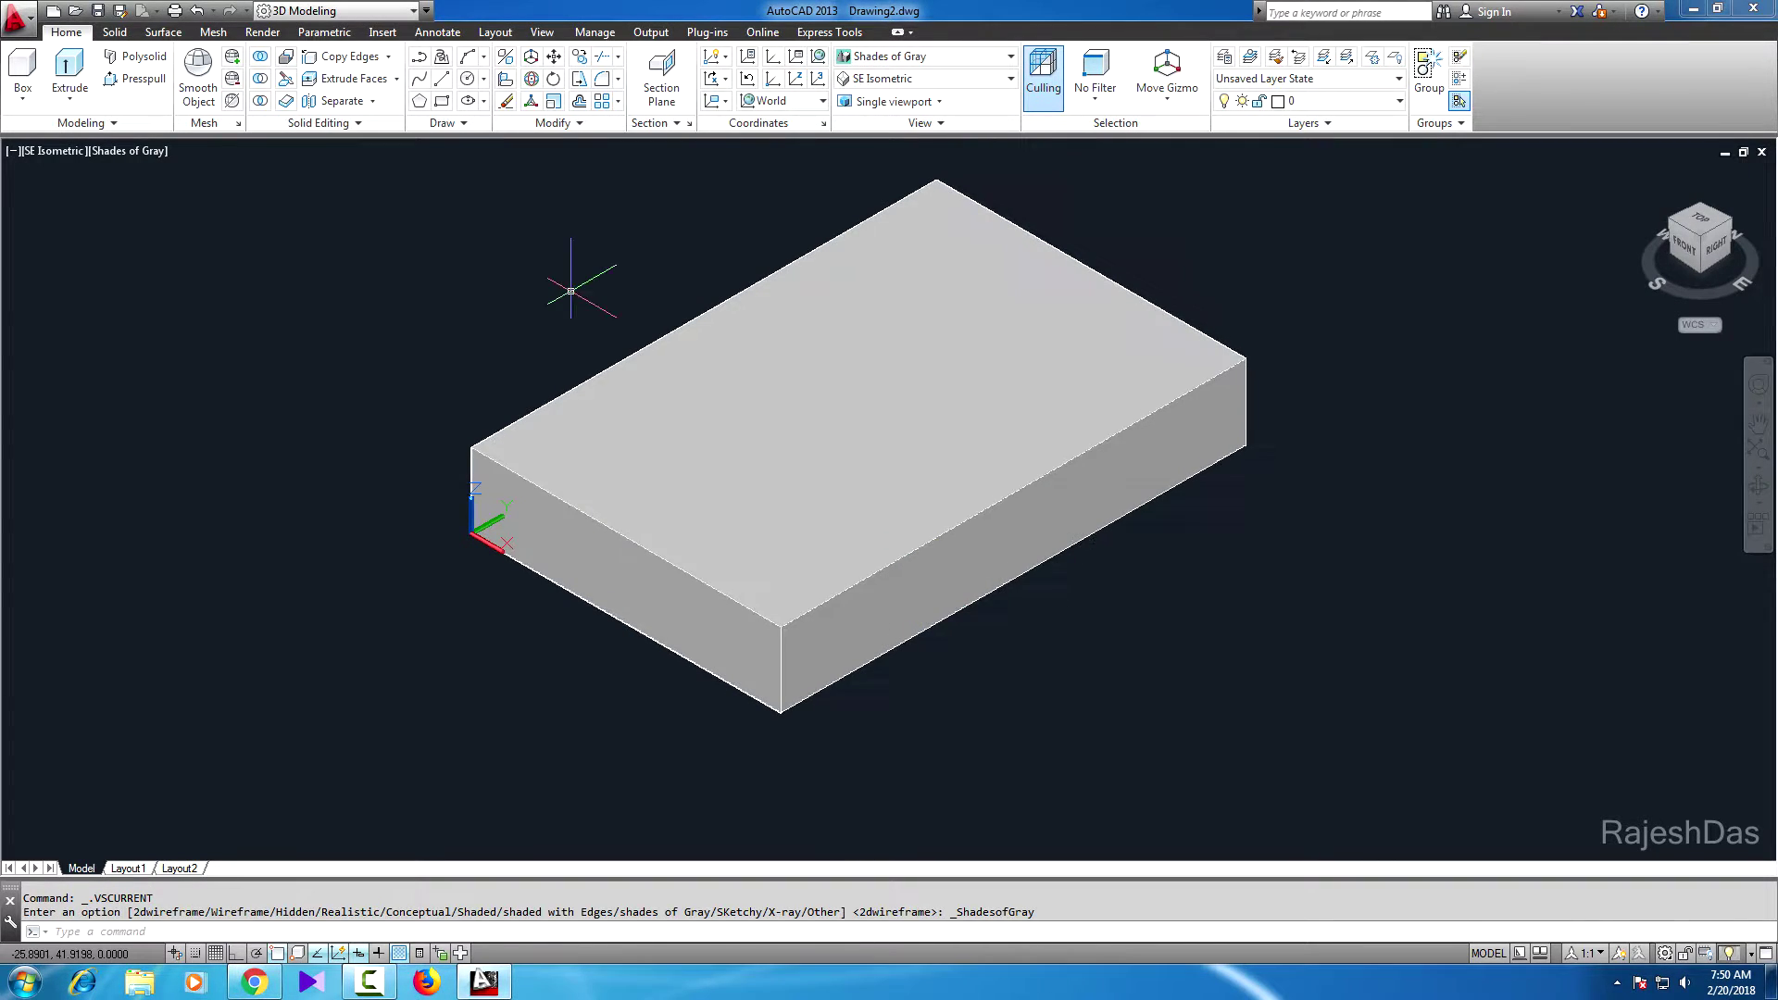
click(366, 60)
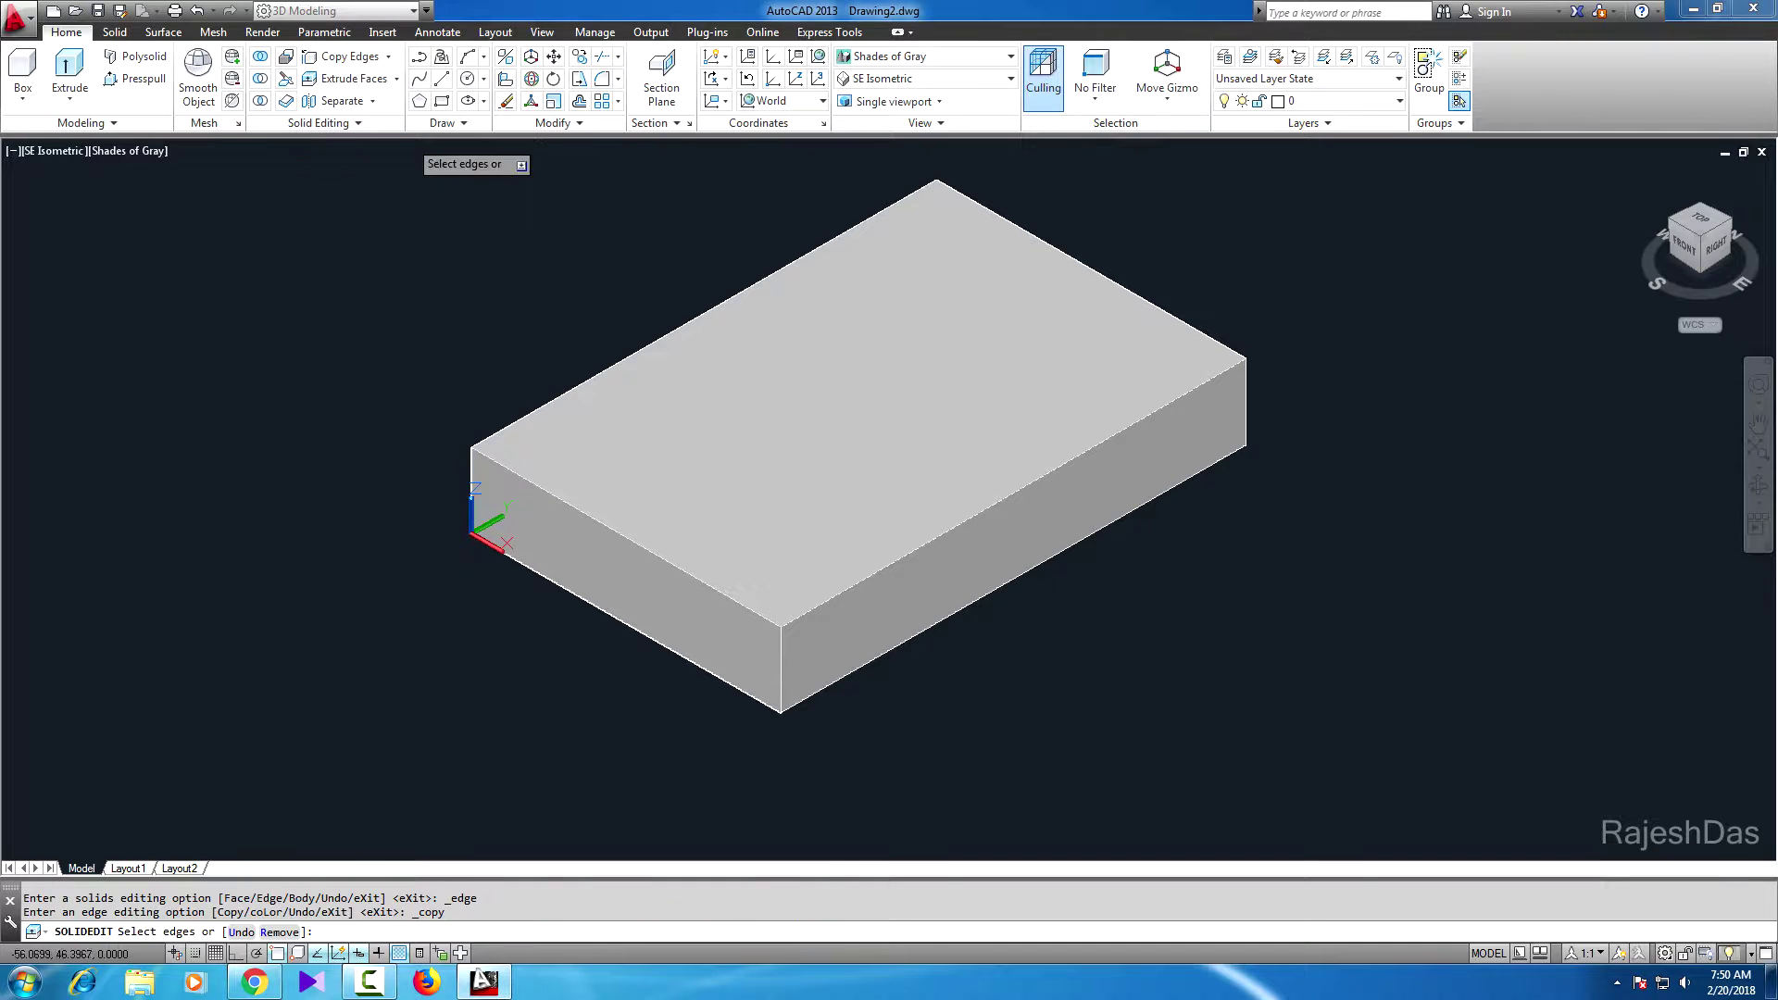
Copy the box's front top edge 20 units across the top face with Ortho on.
click(556, 497)
right_click(389, 350)
click(434, 361)
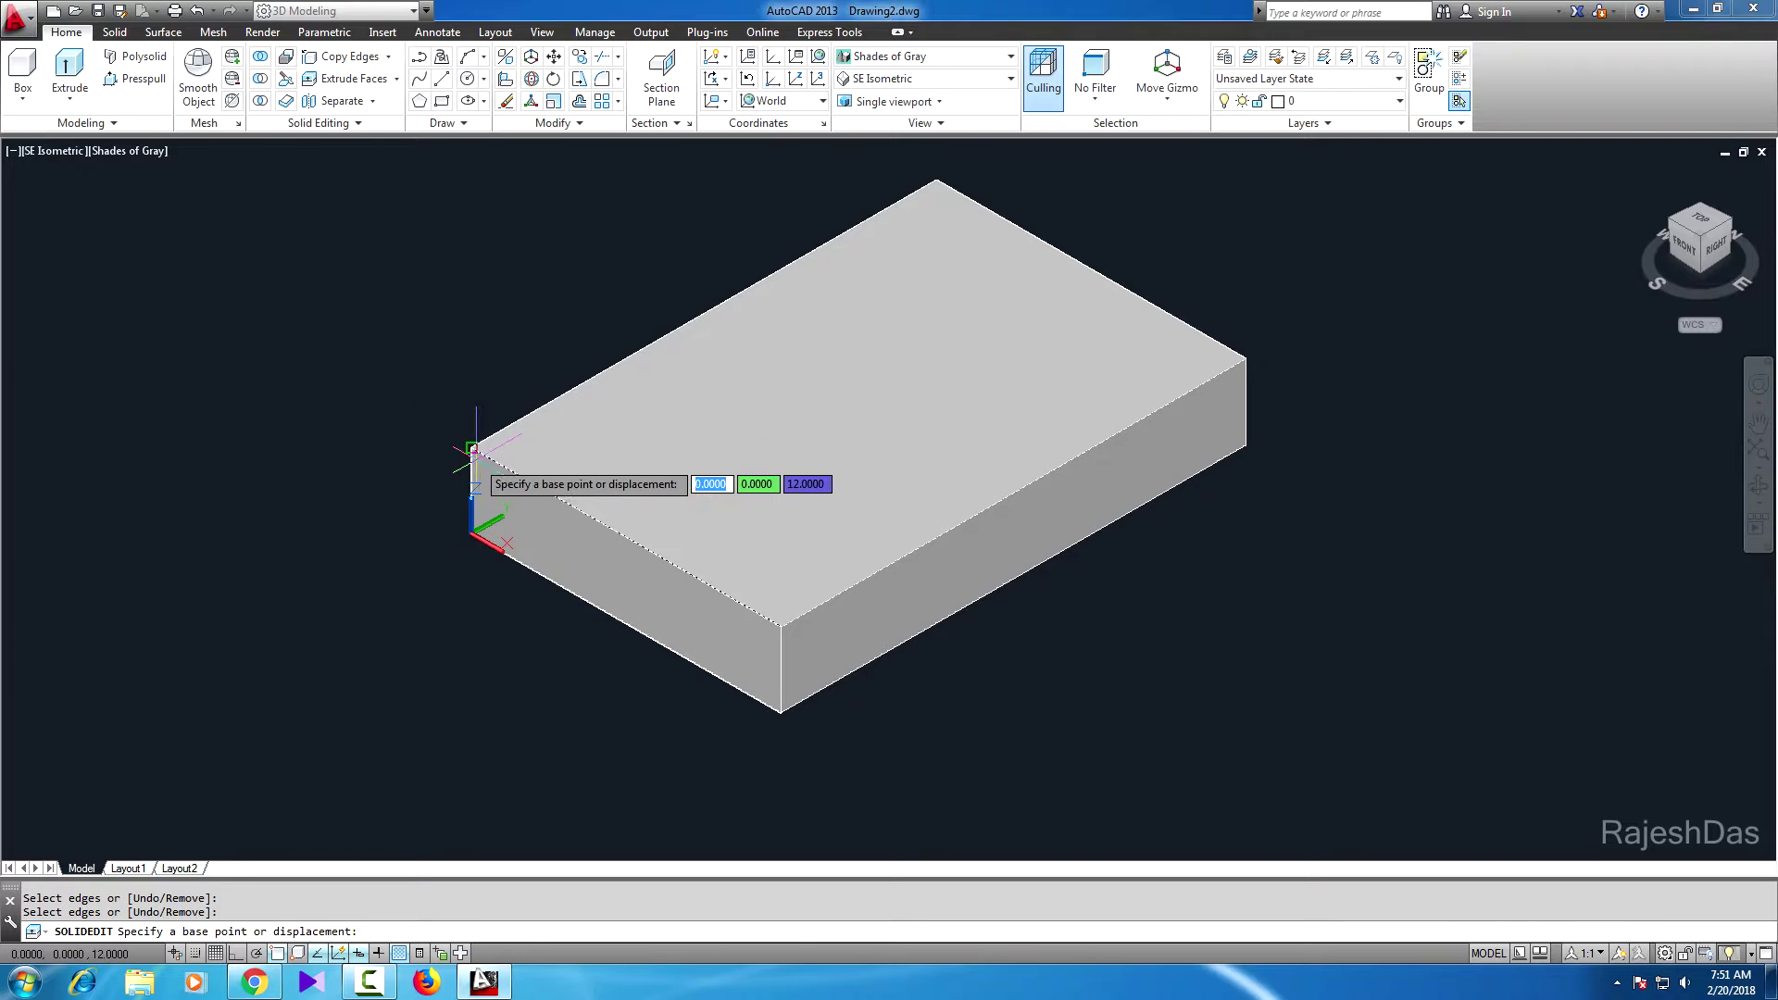
click(471, 449)
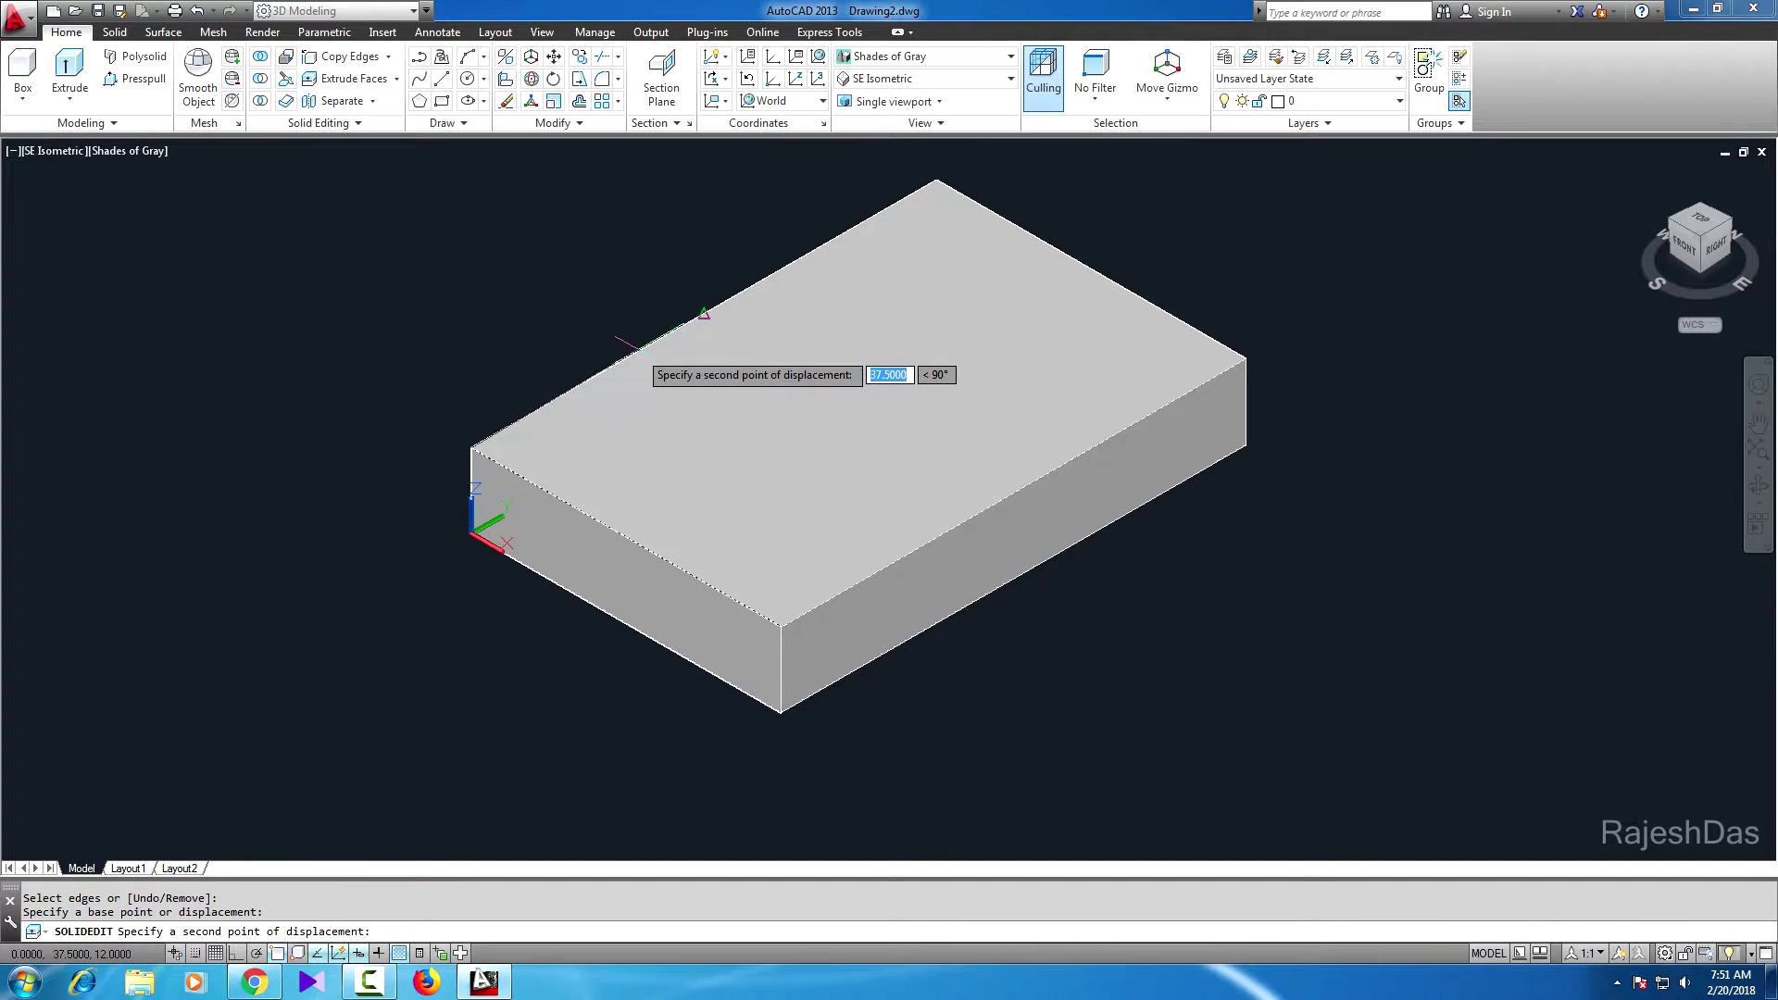
click(238, 955)
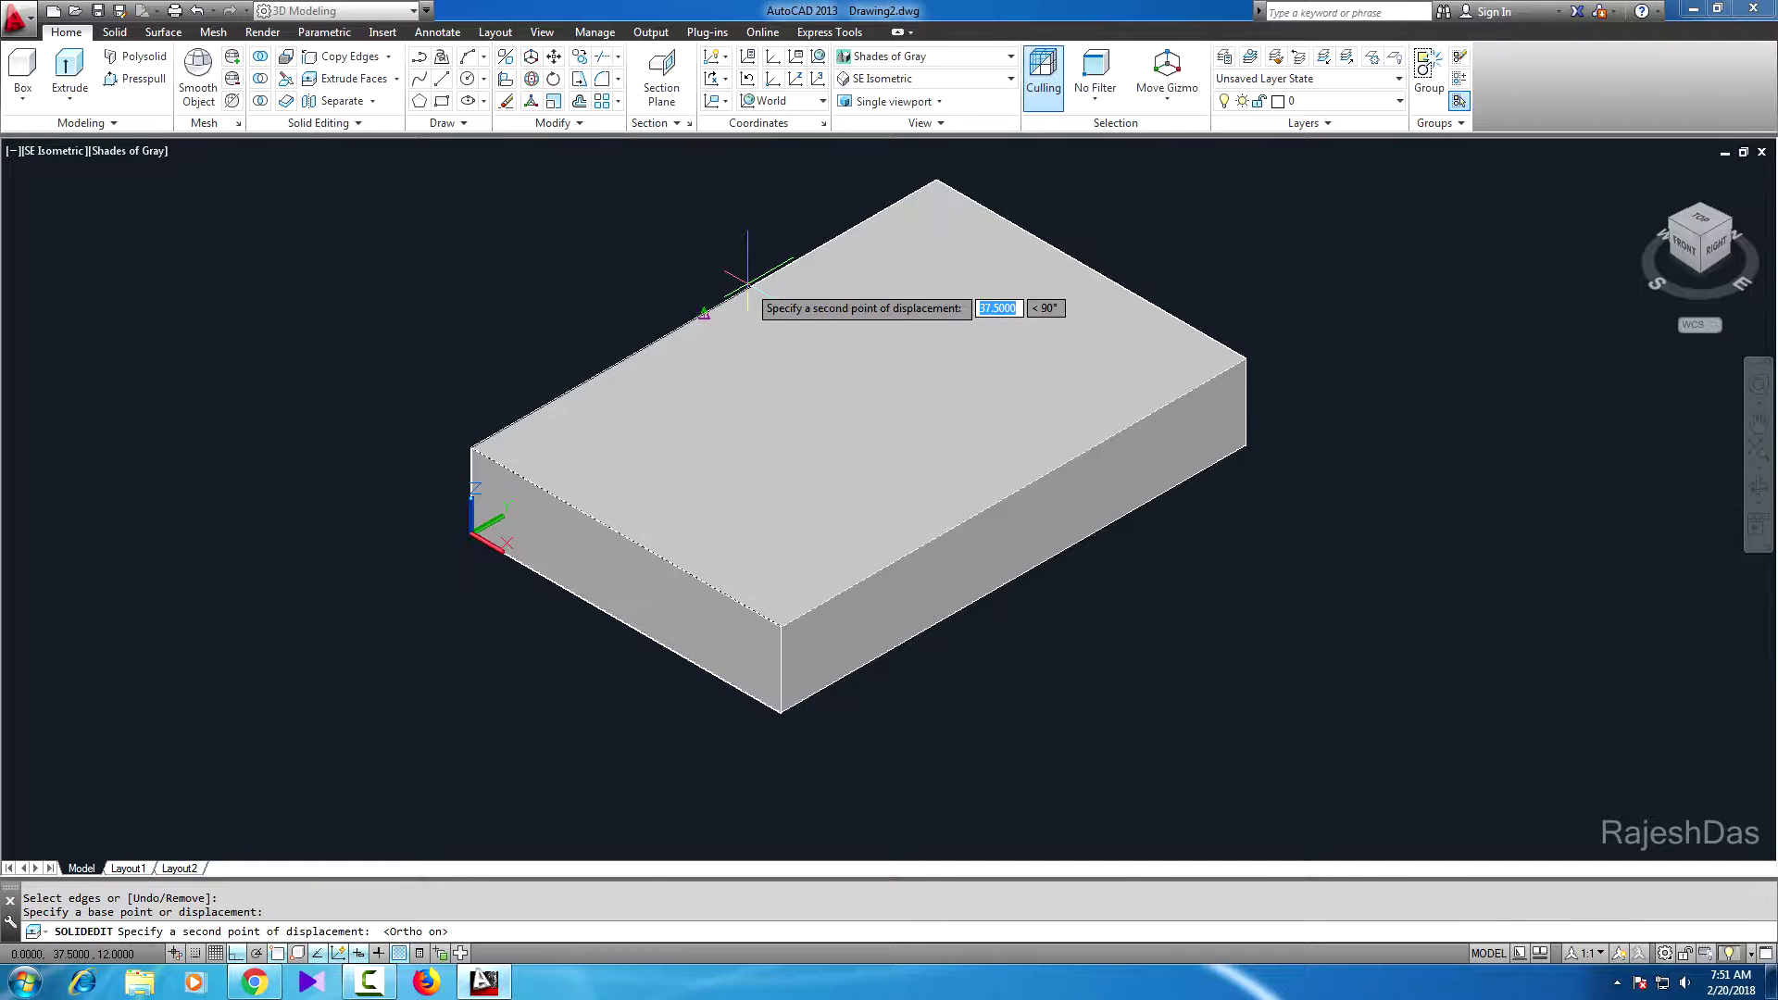
text(20)
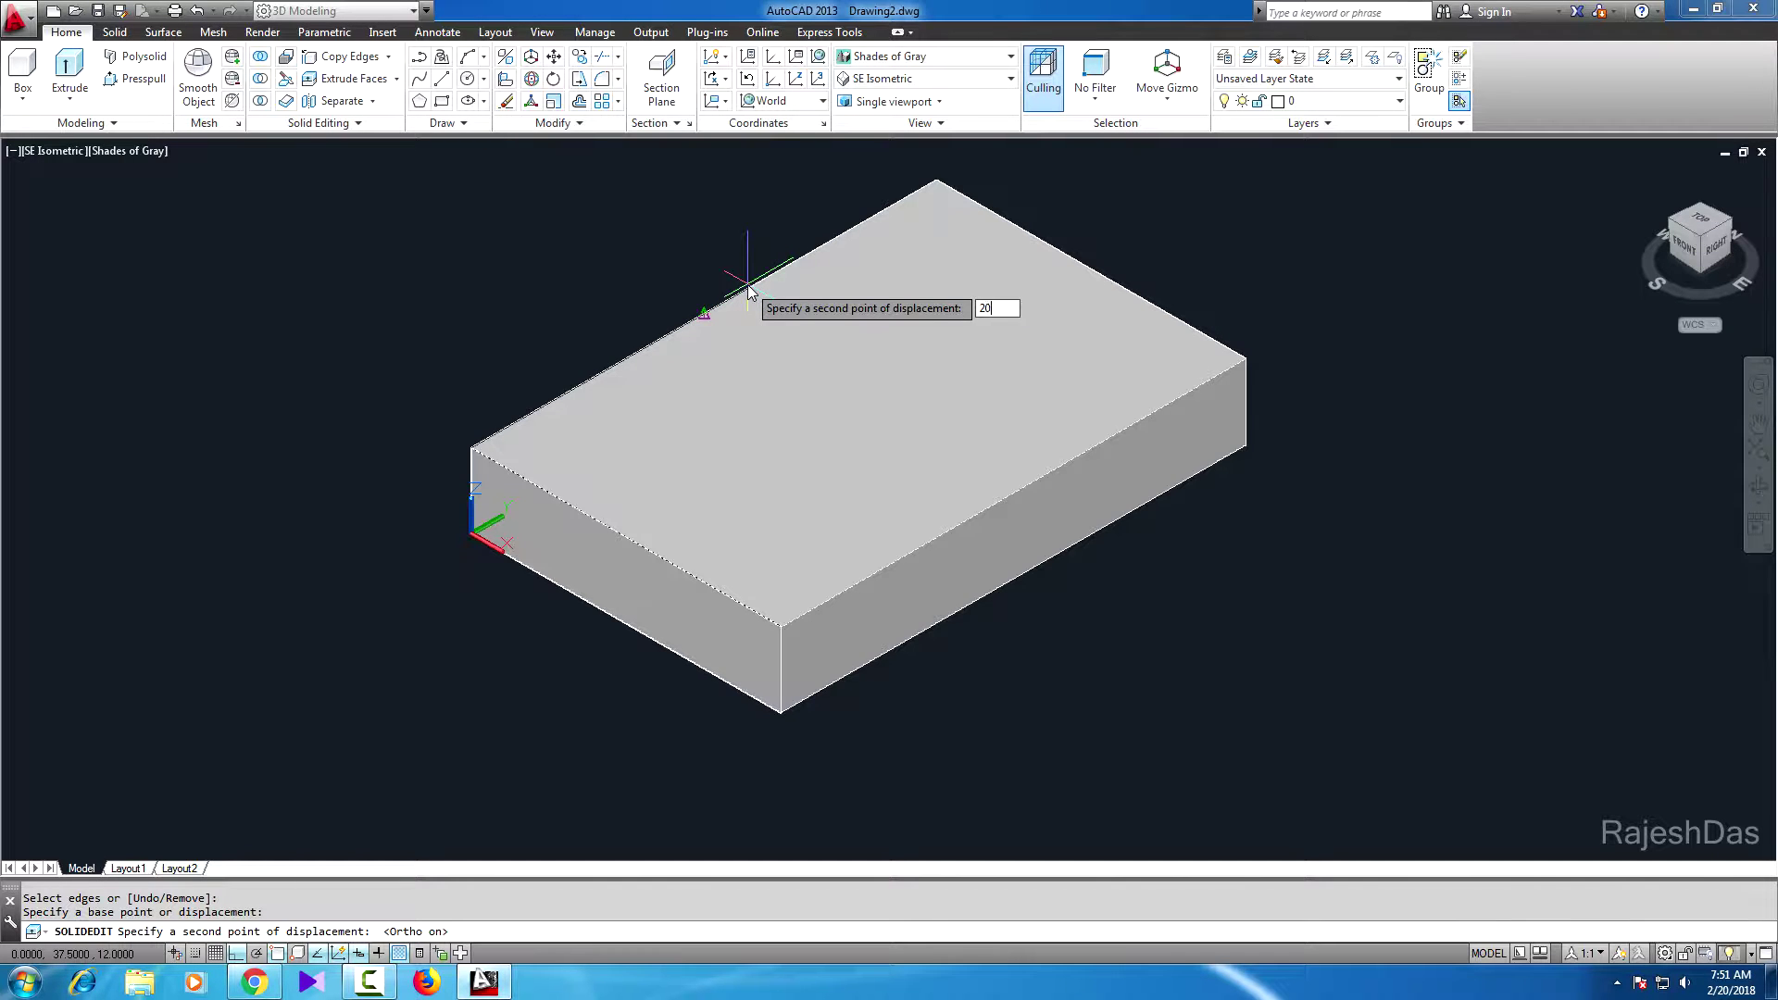
key(Return)
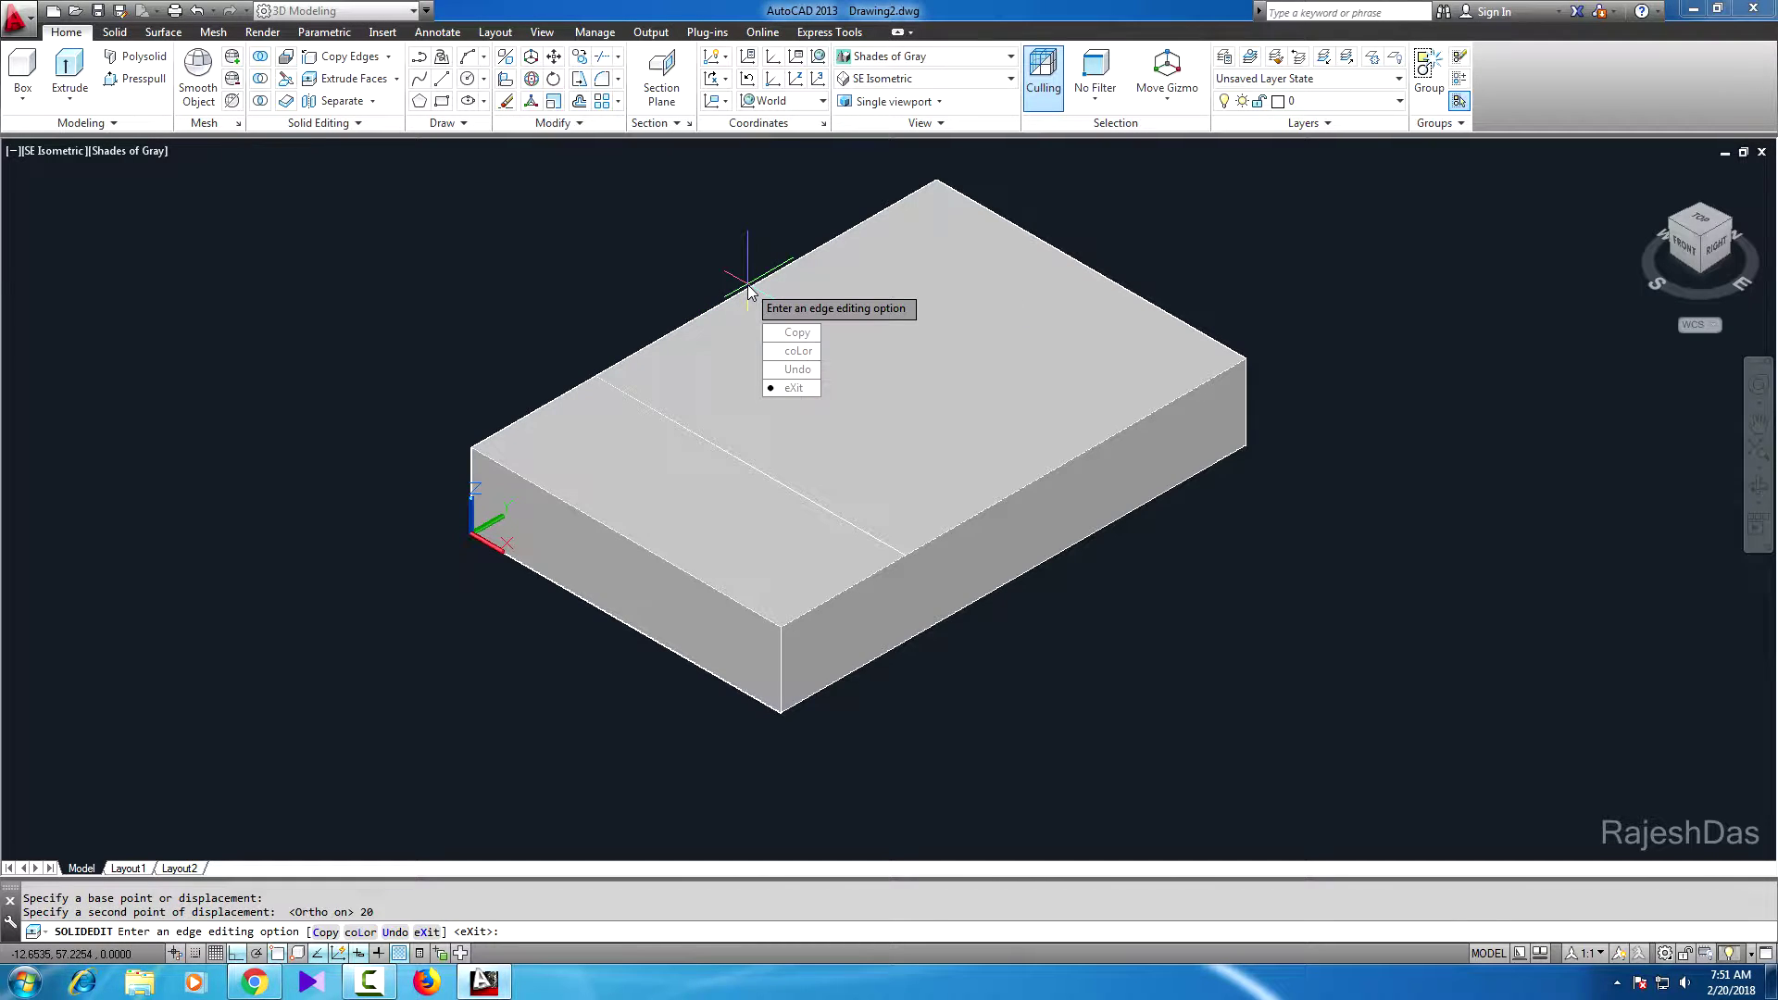
text(c)
key(Return)
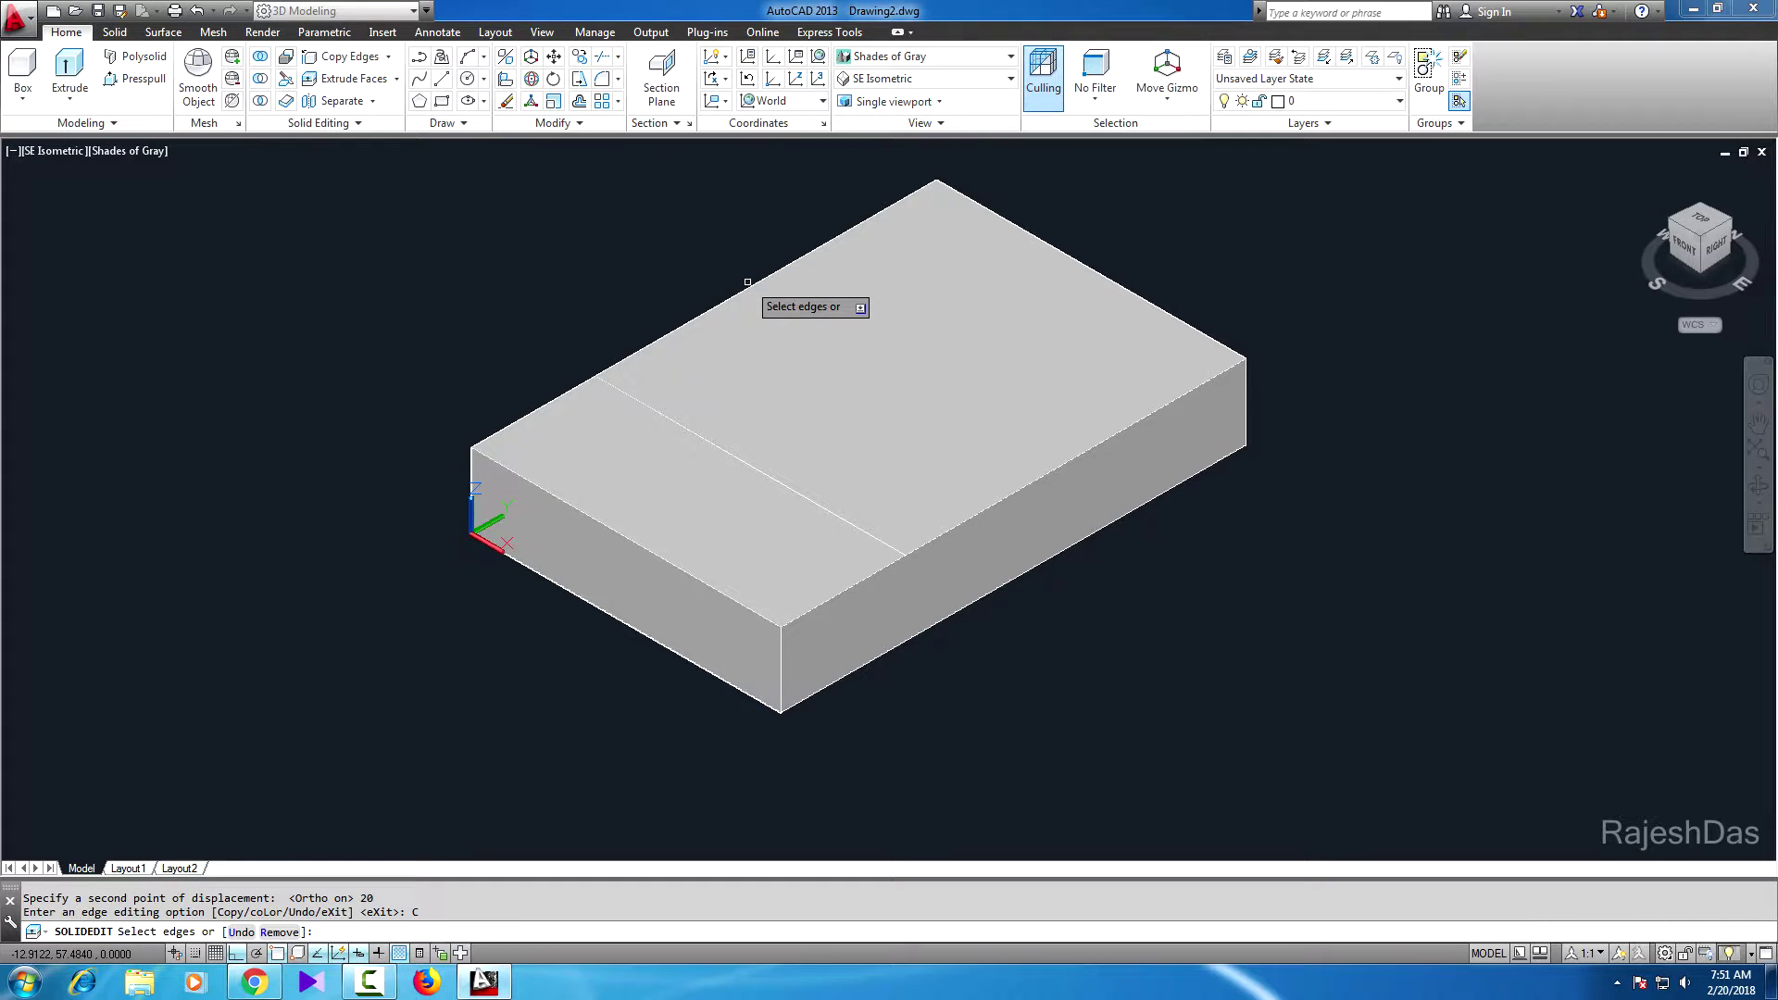
Copy a second edge 25 units across the top face and exit solid editing.
right_click(765, 206)
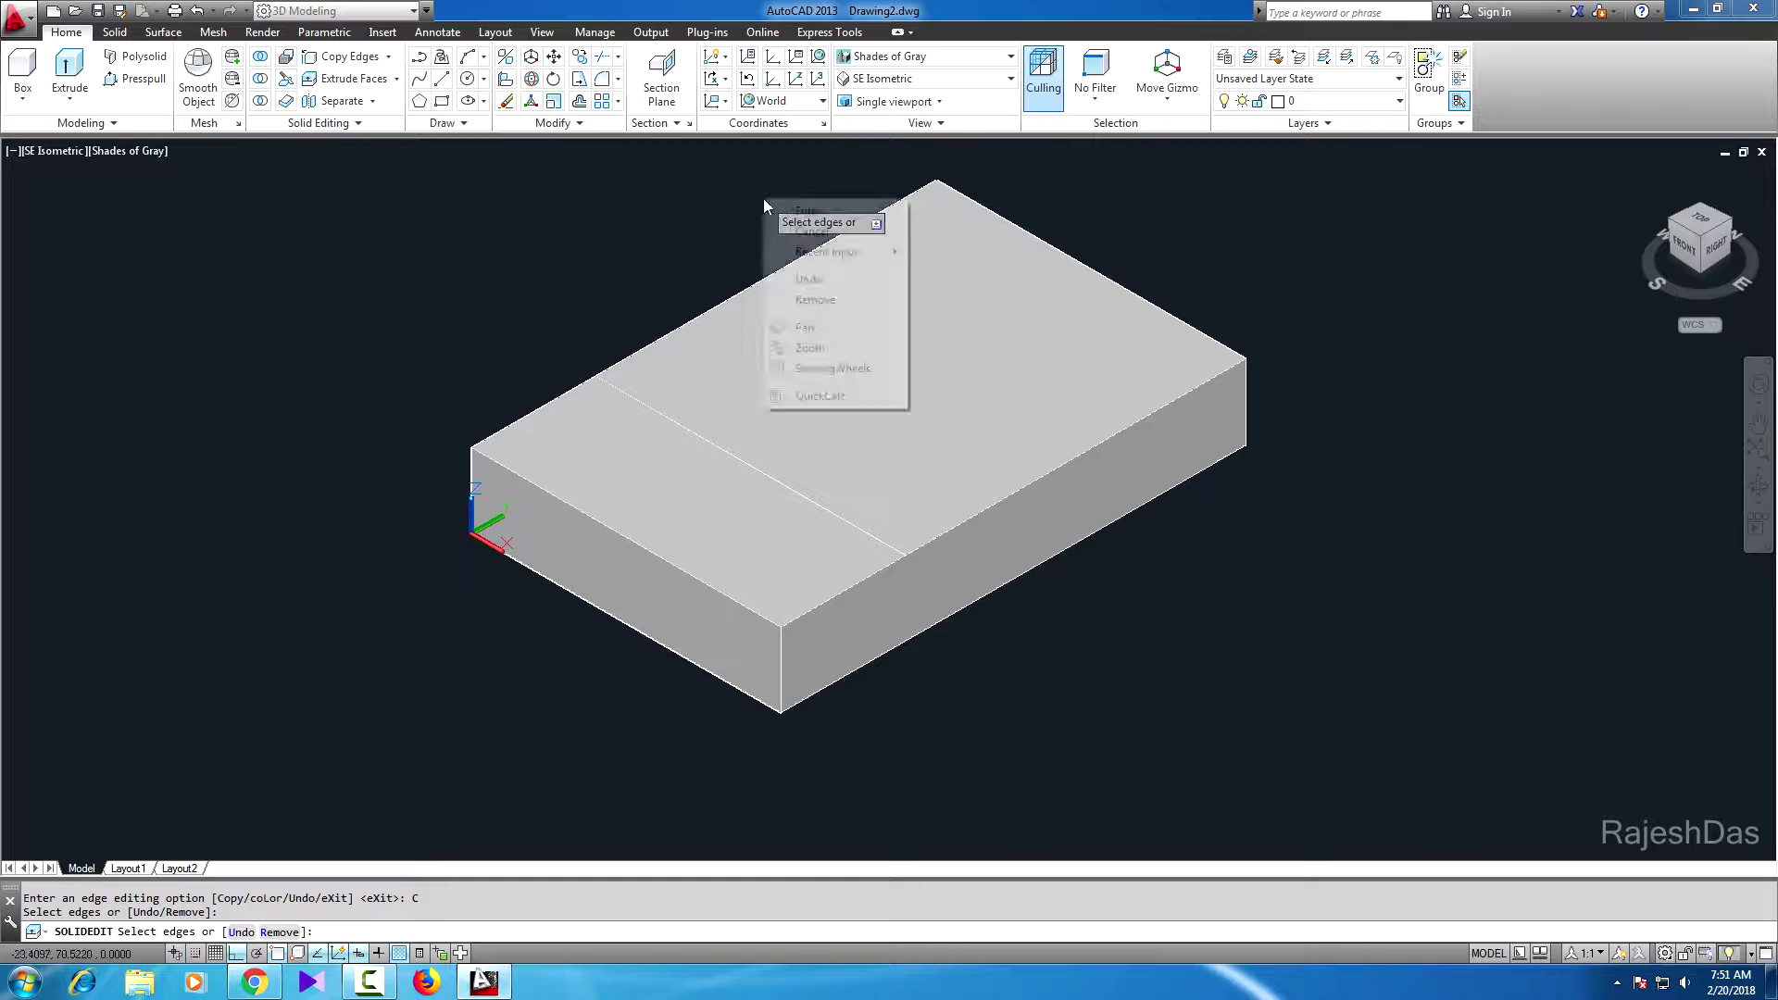
click(798, 210)
click(936, 180)
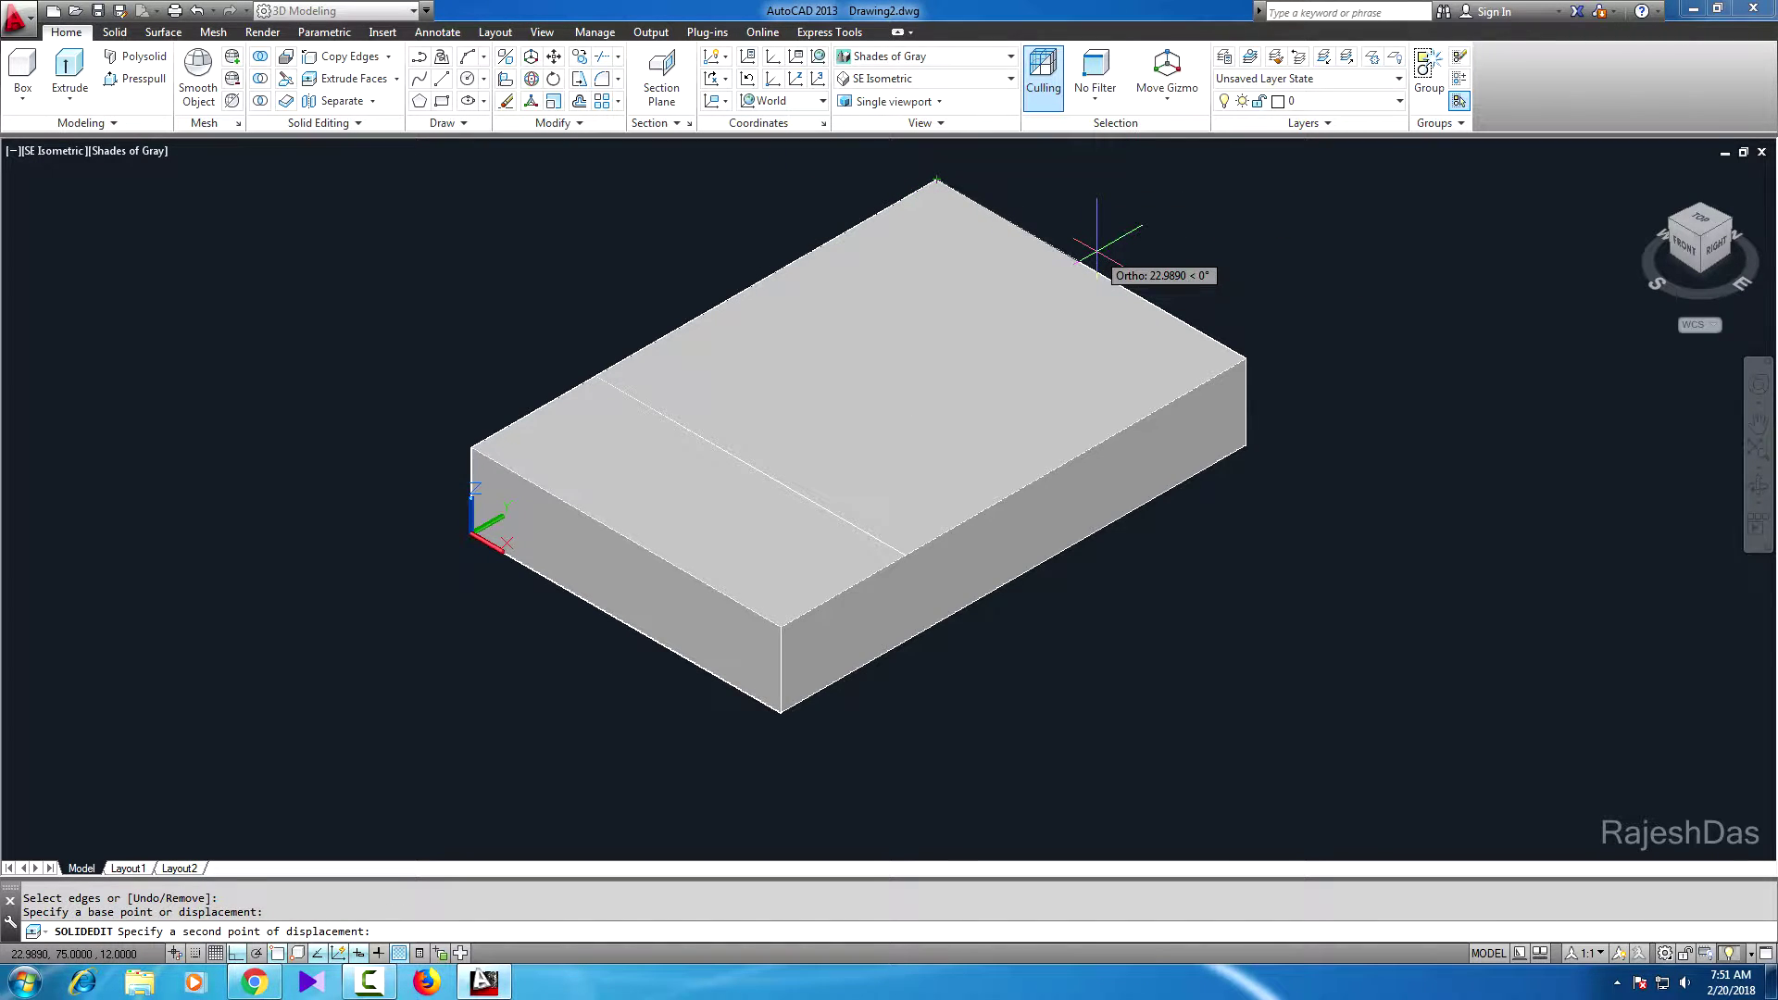
text(25)
key(Return)
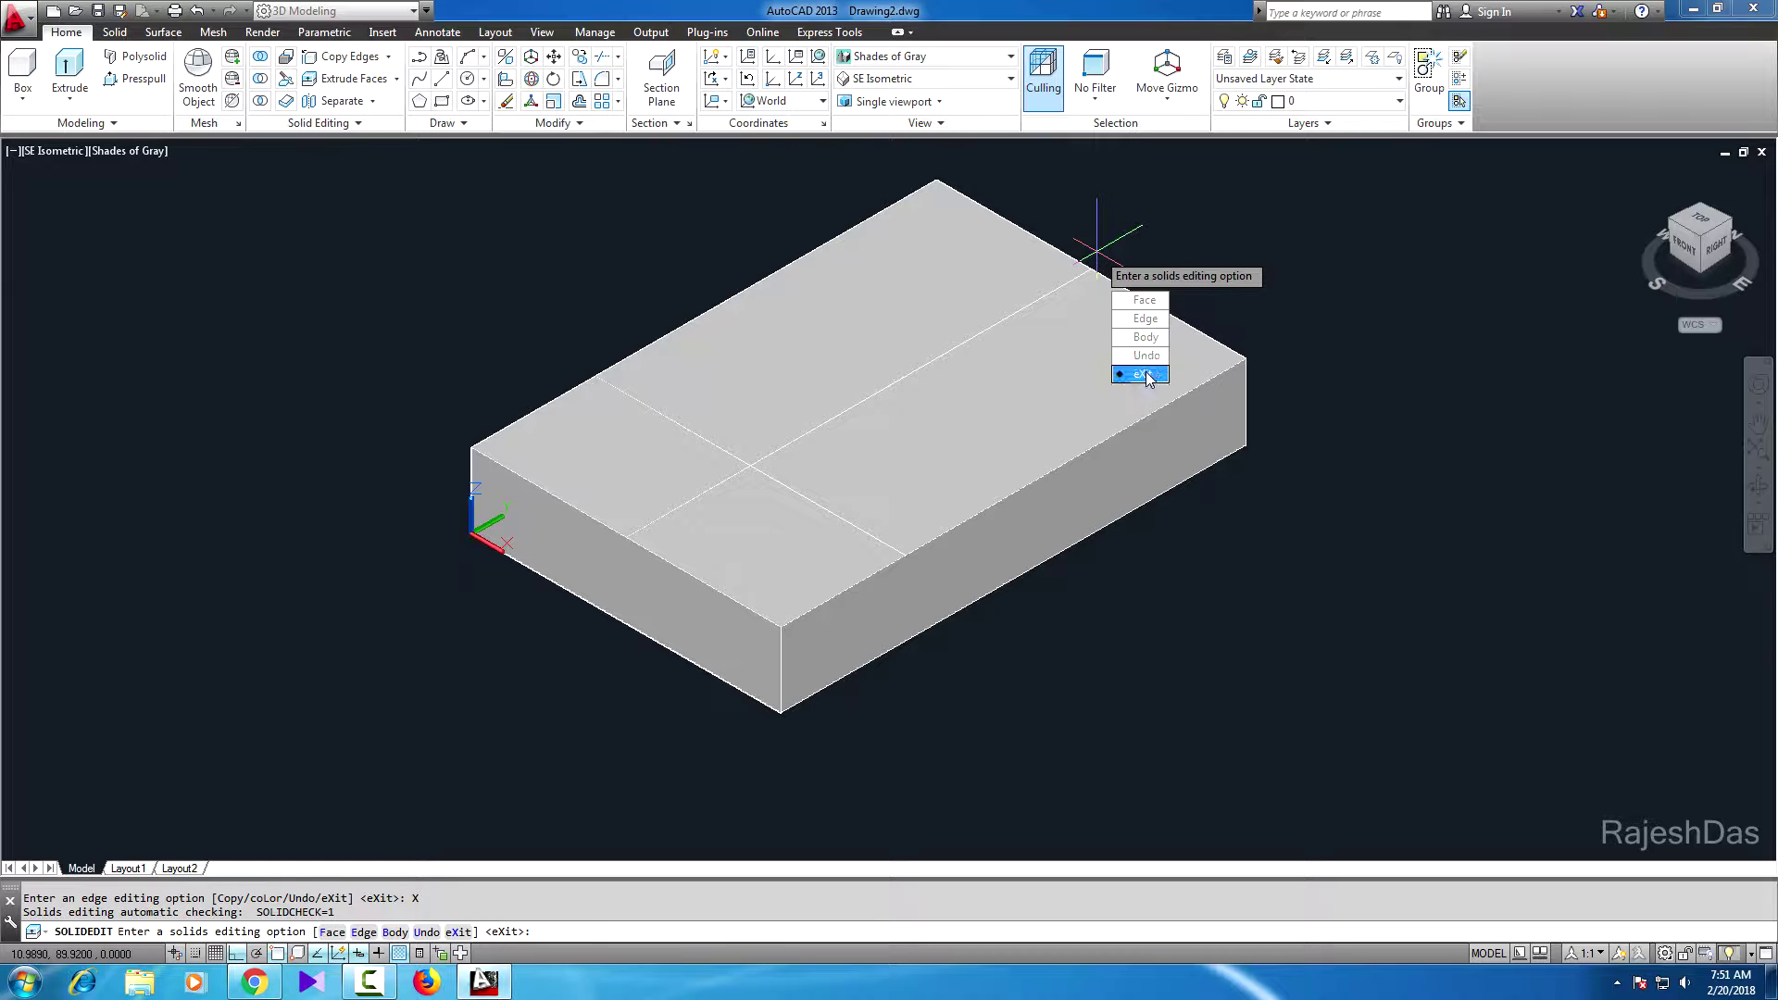
key(Return)
key(Return)
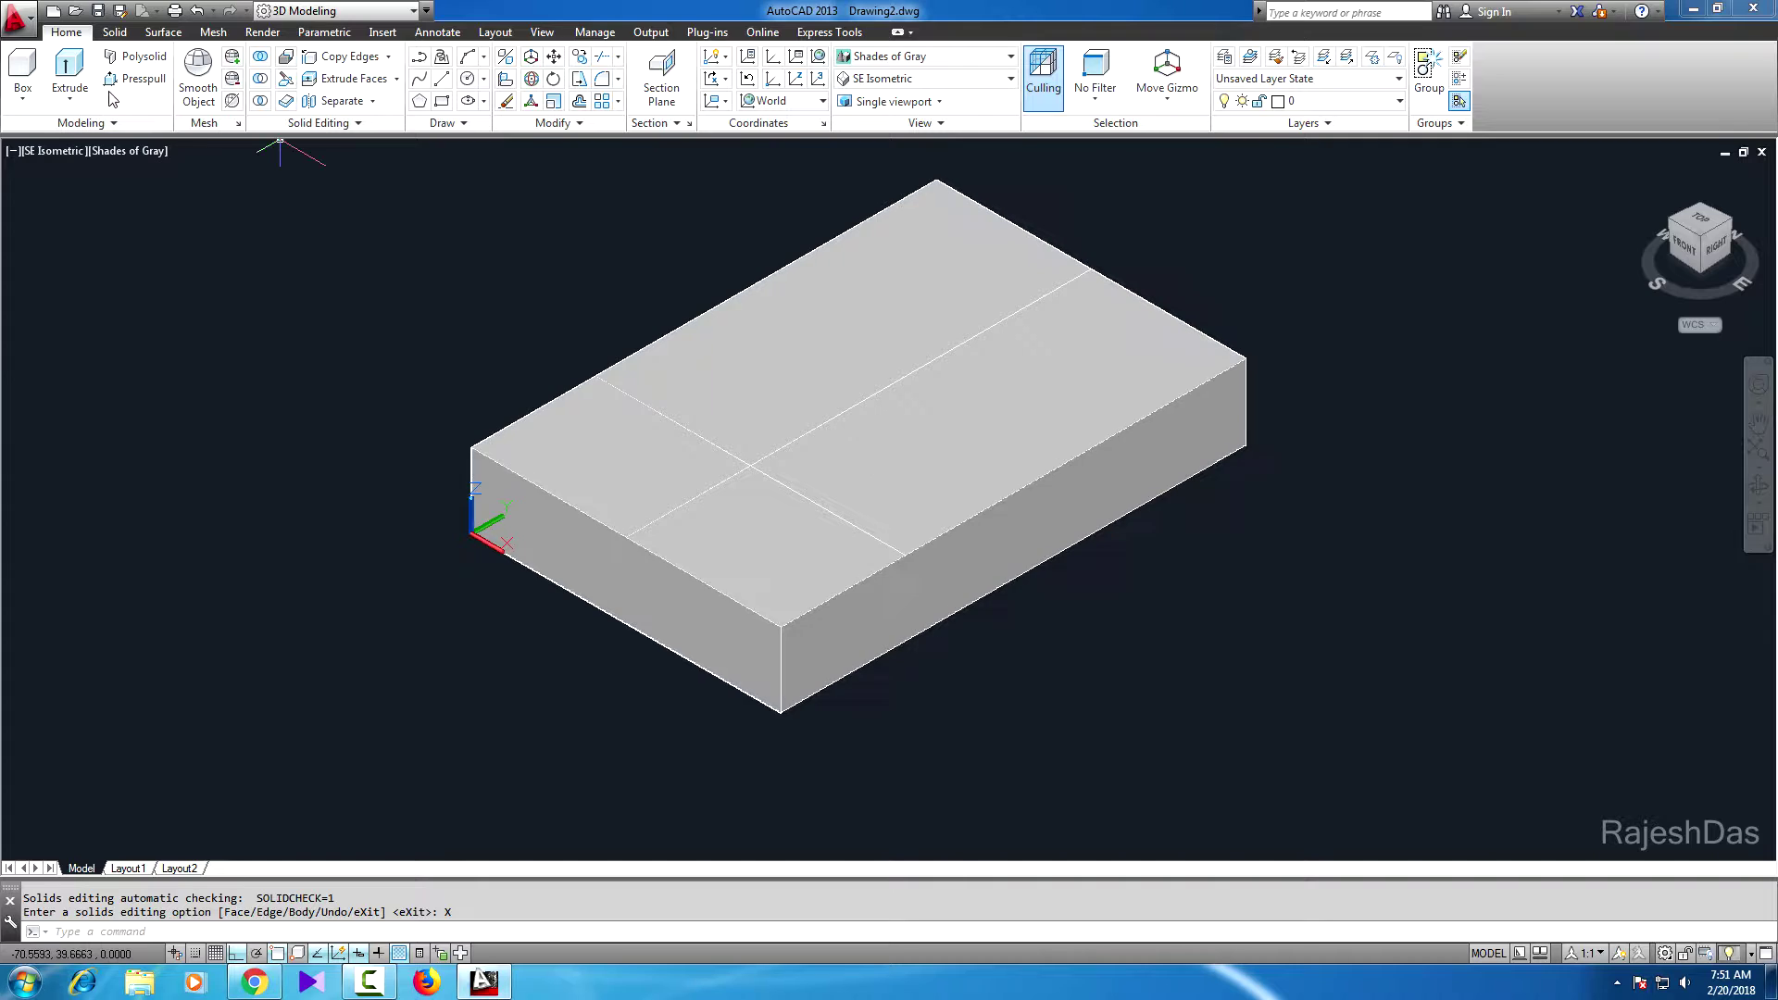
Copy the front-right top edge onto the top face, offset 12 units from the right corner.
click(137, 79)
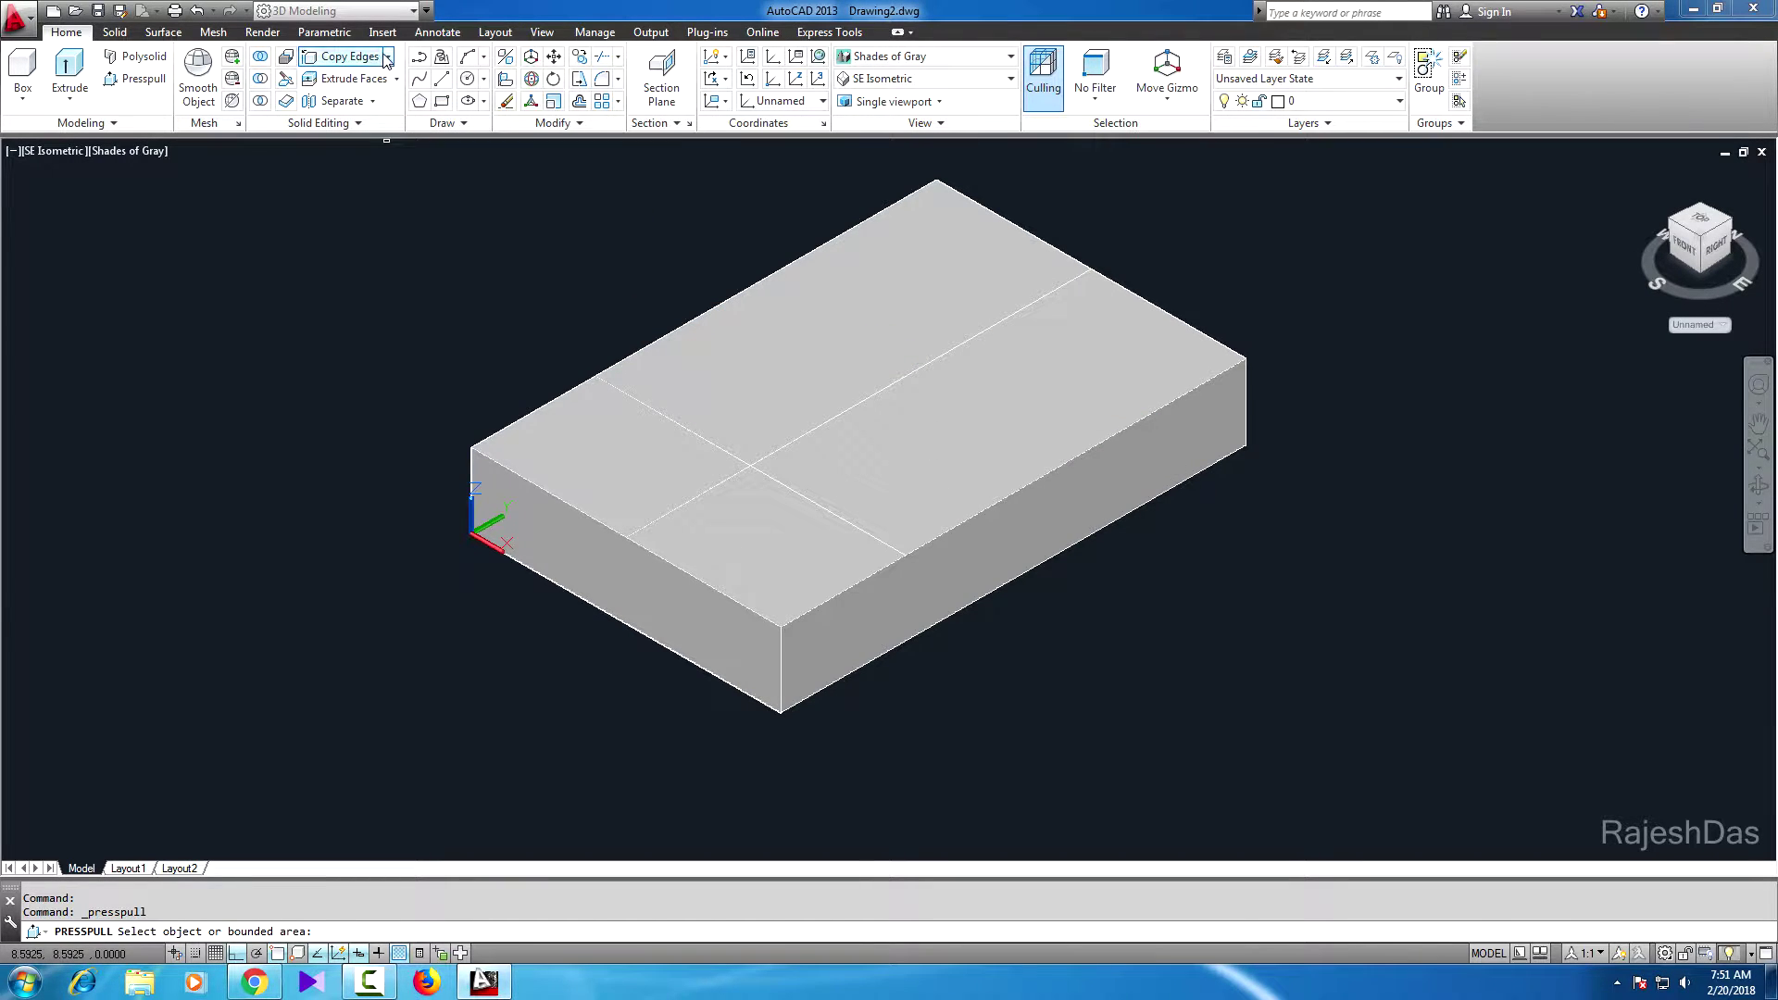
click(340, 57)
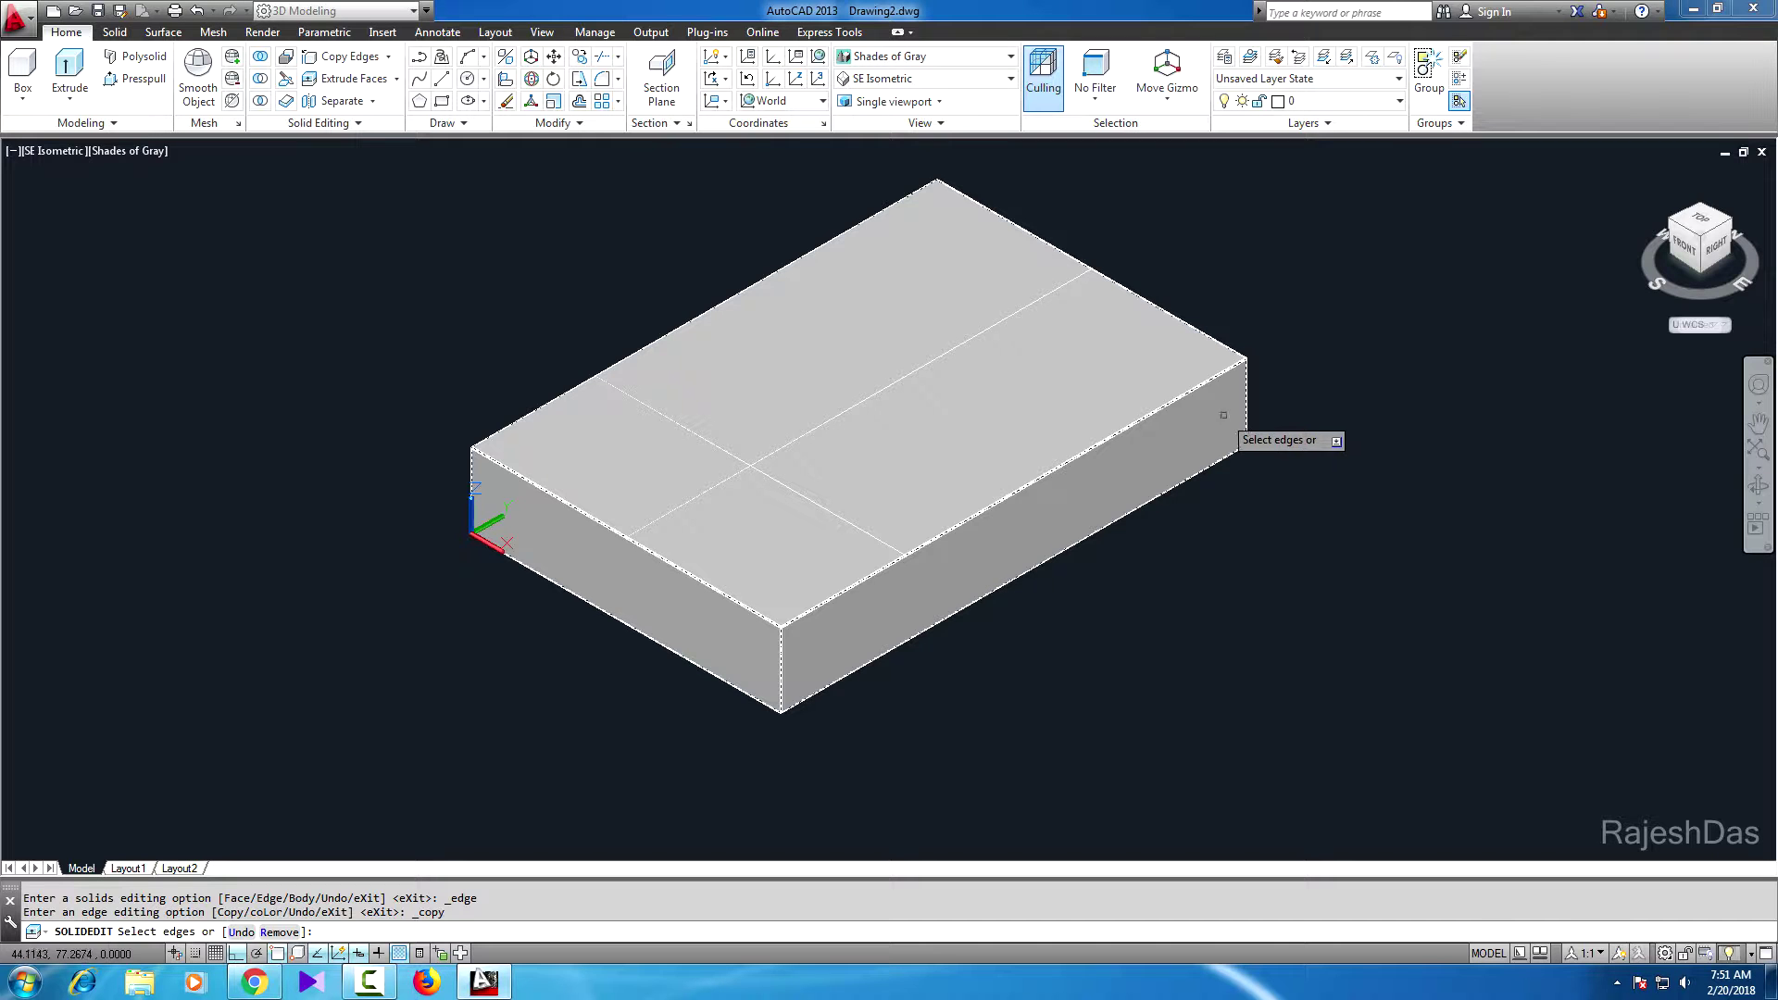
click(1105, 438)
right_click(1422, 476)
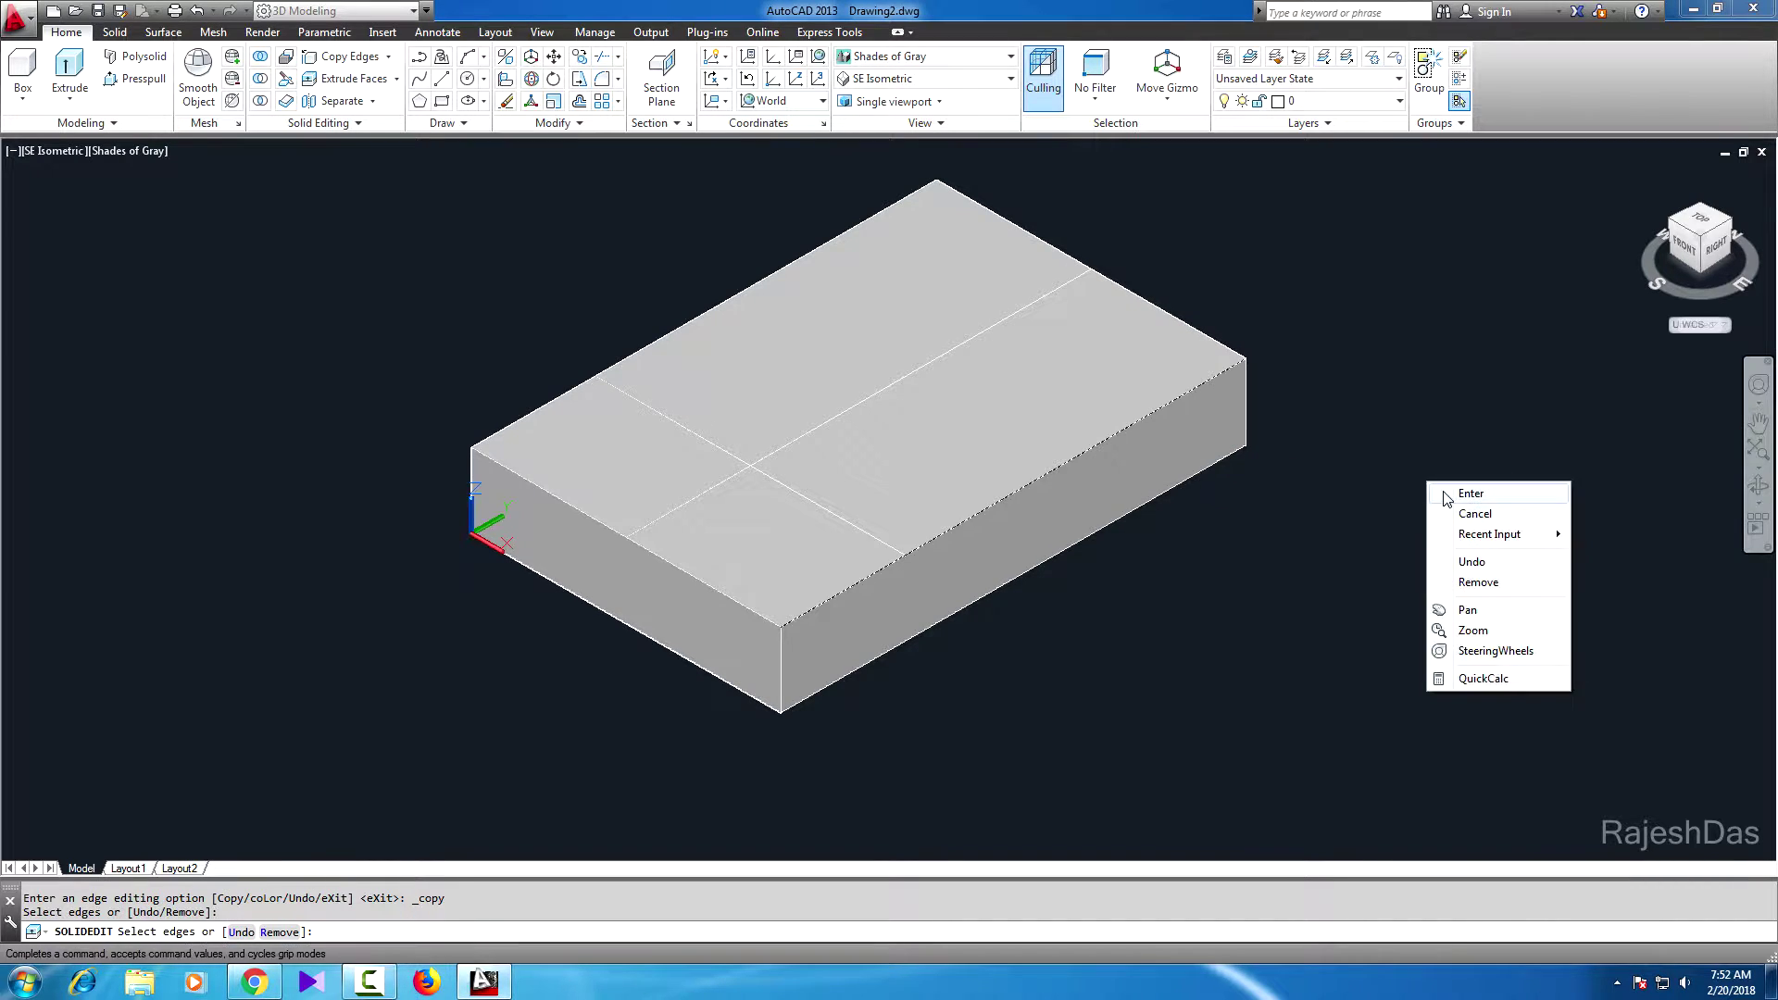
click(1459, 491)
click(1246, 359)
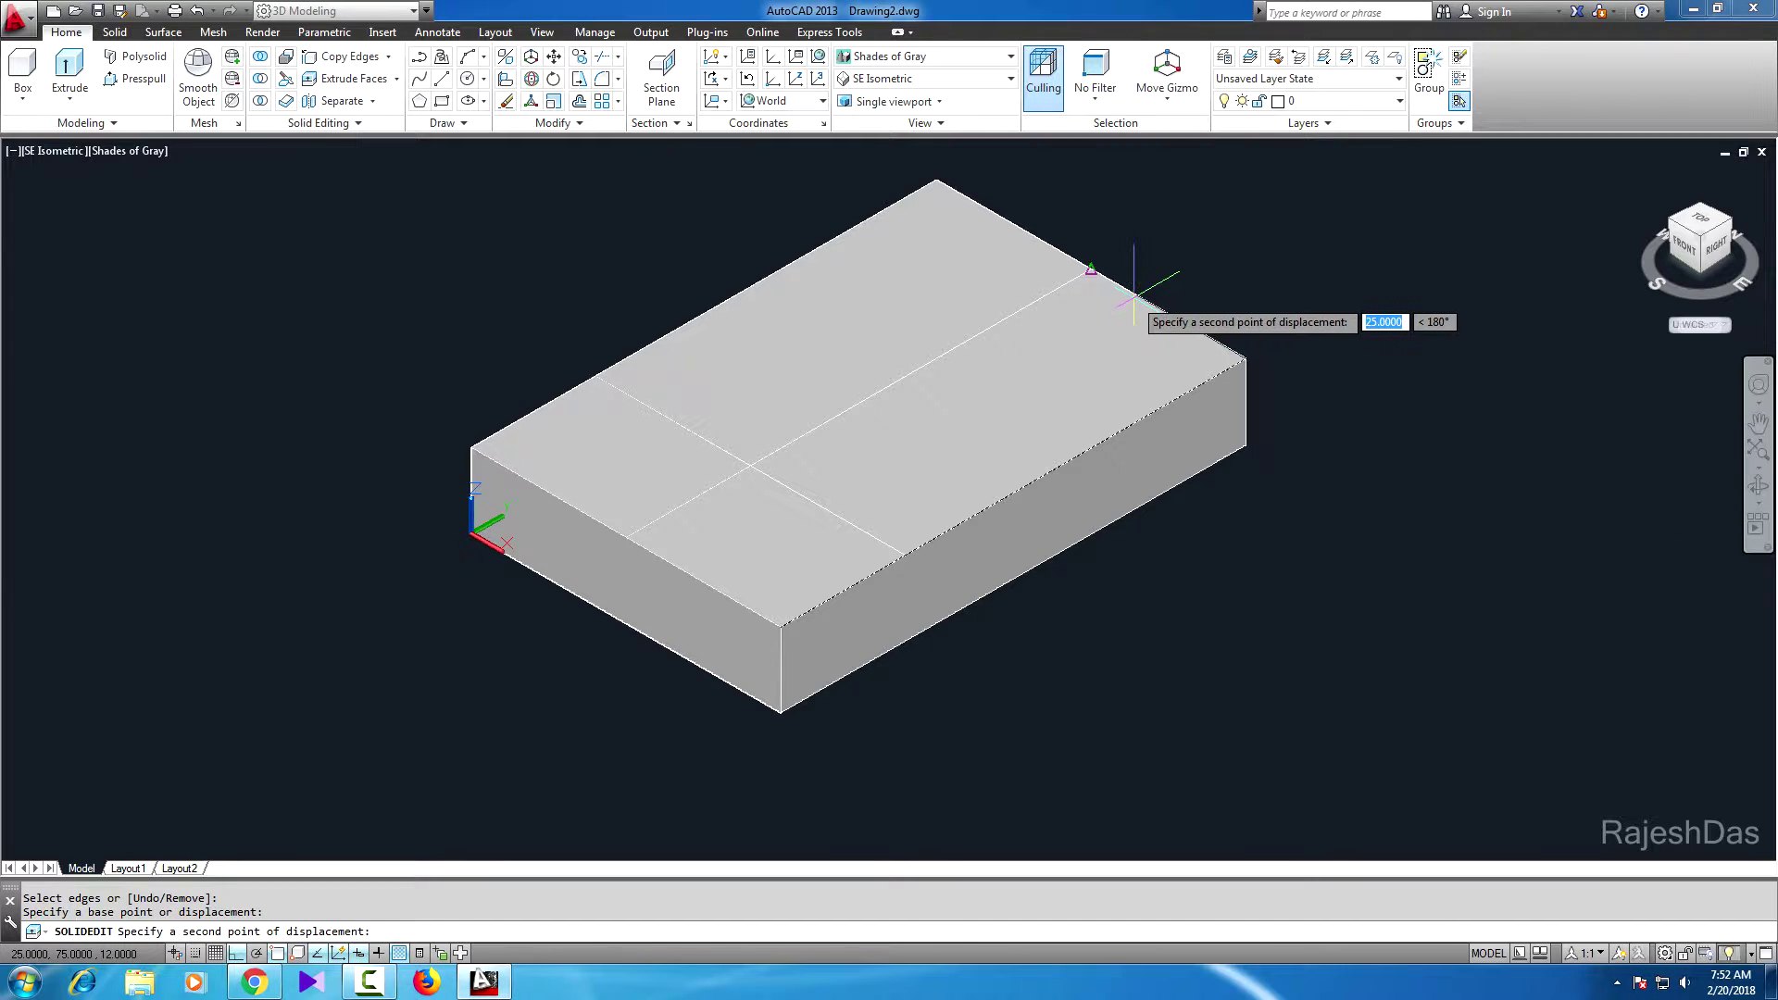
text(12)
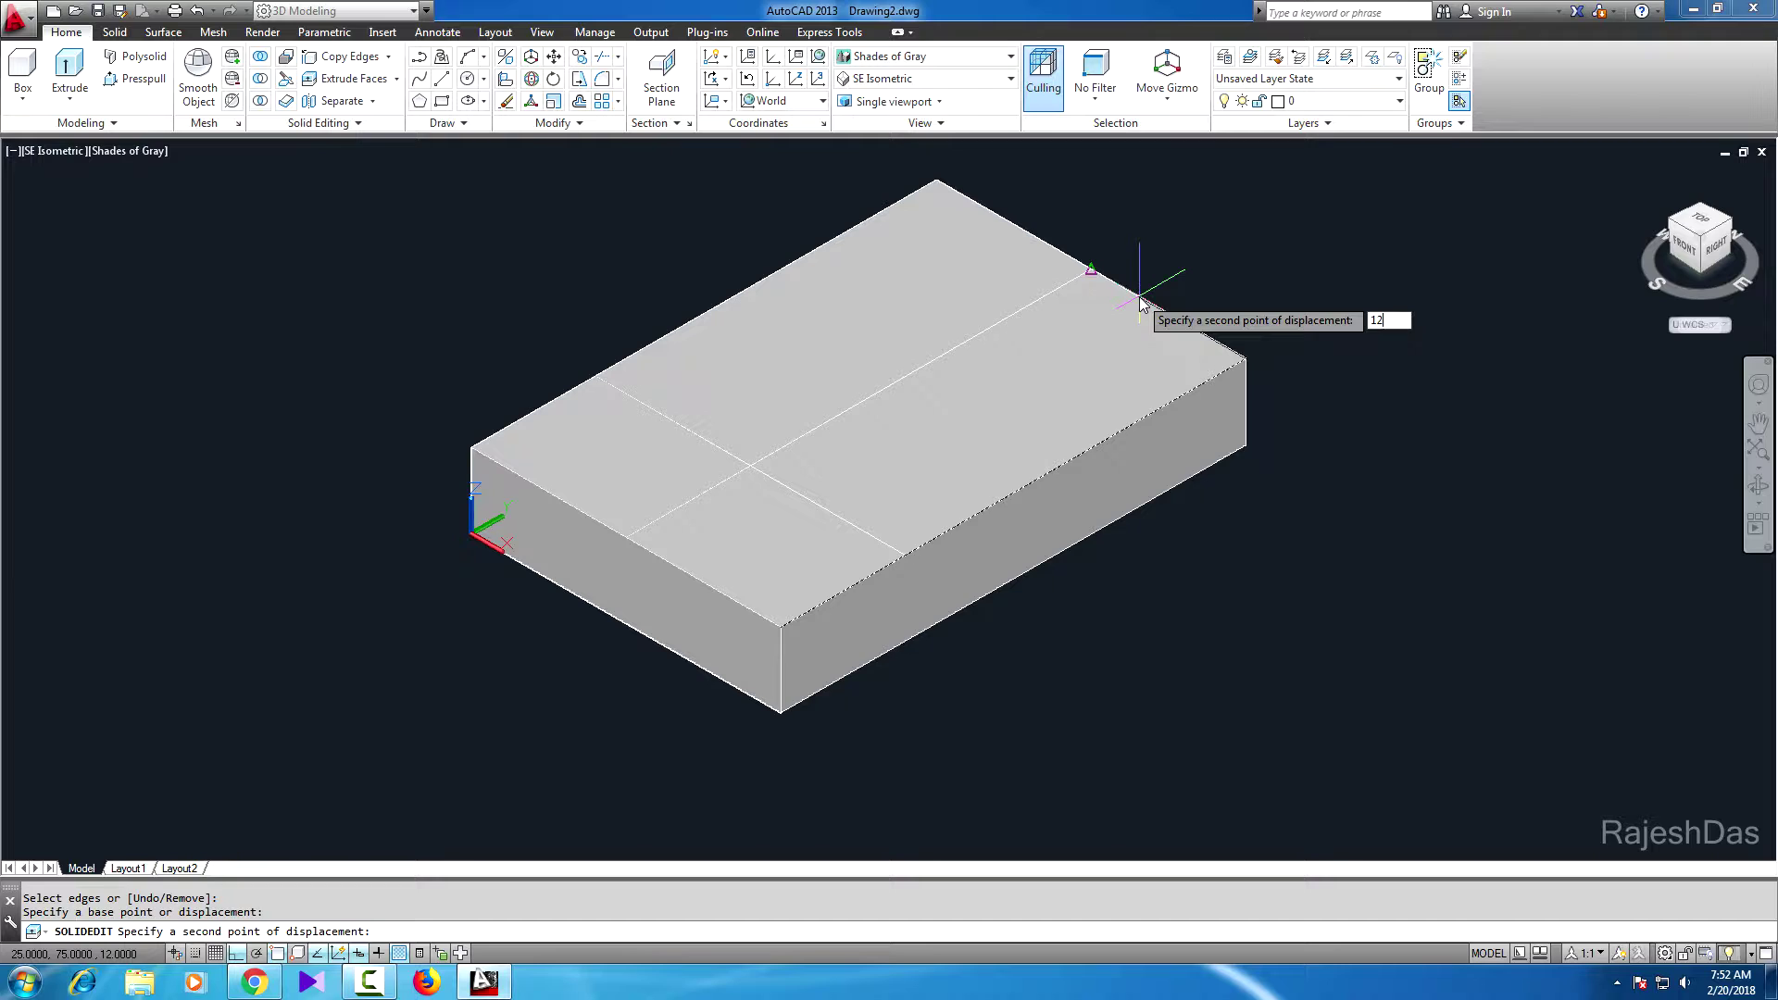
key(Return)
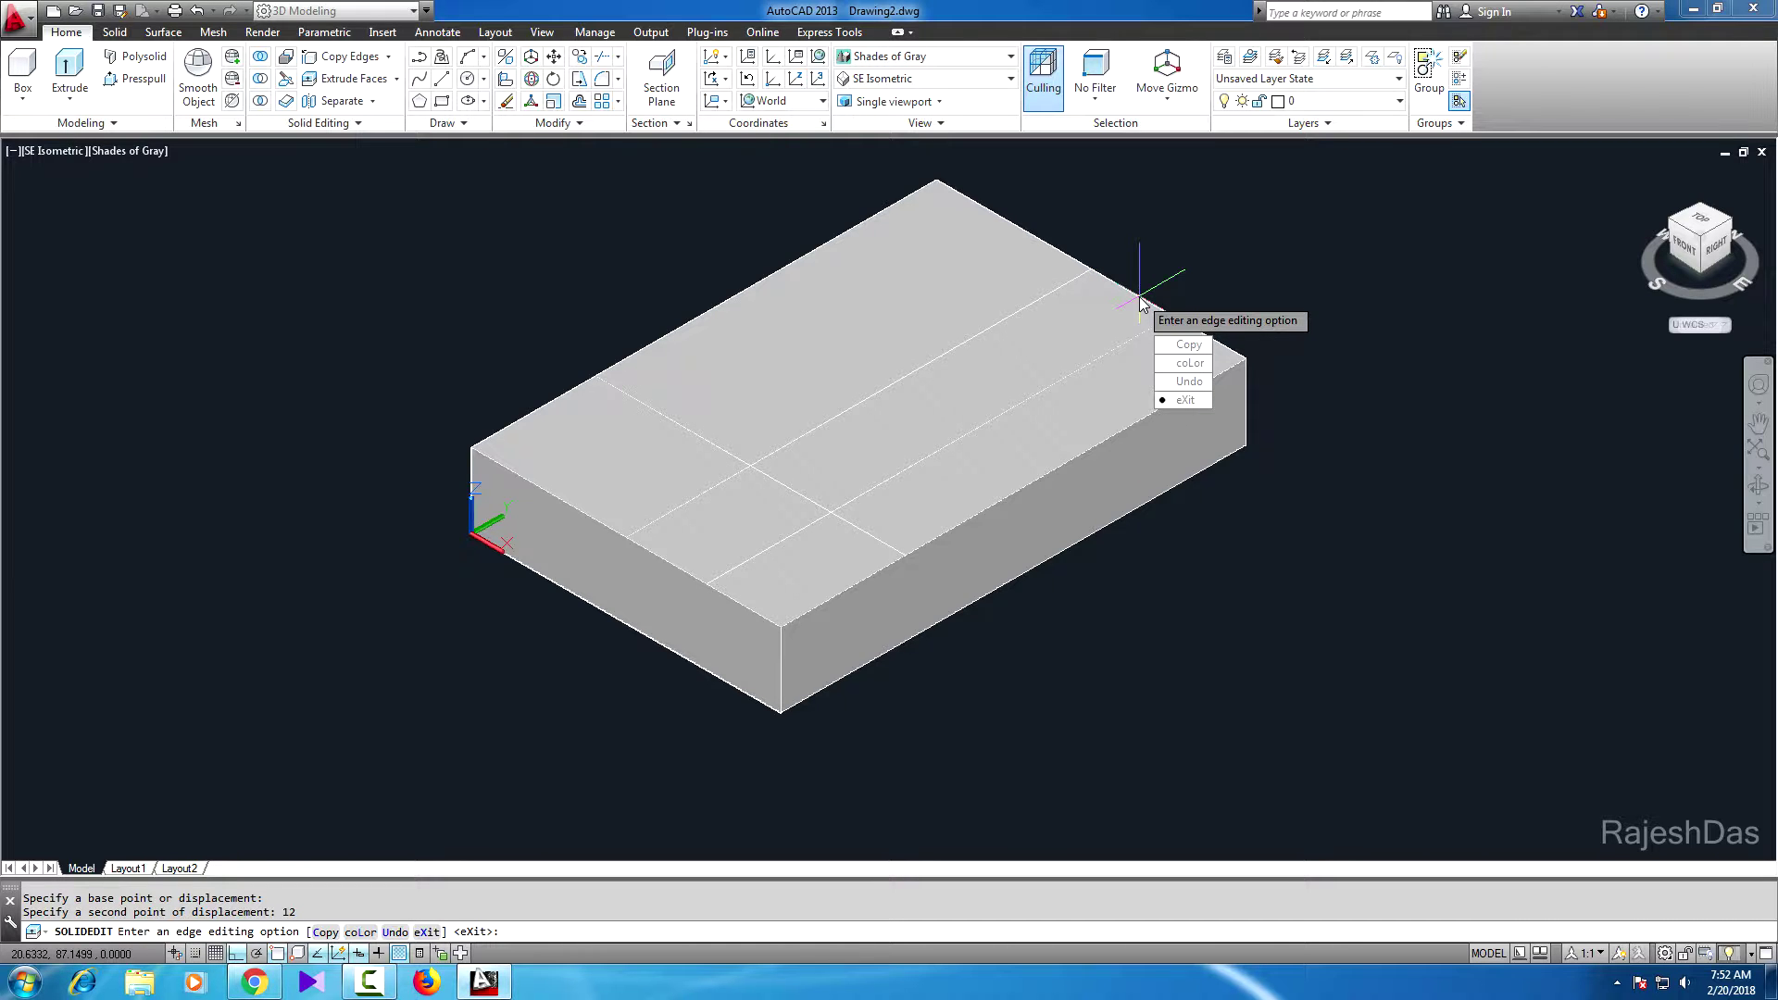
Copy the front-left edge 25 units across the top face.
click(1188, 345)
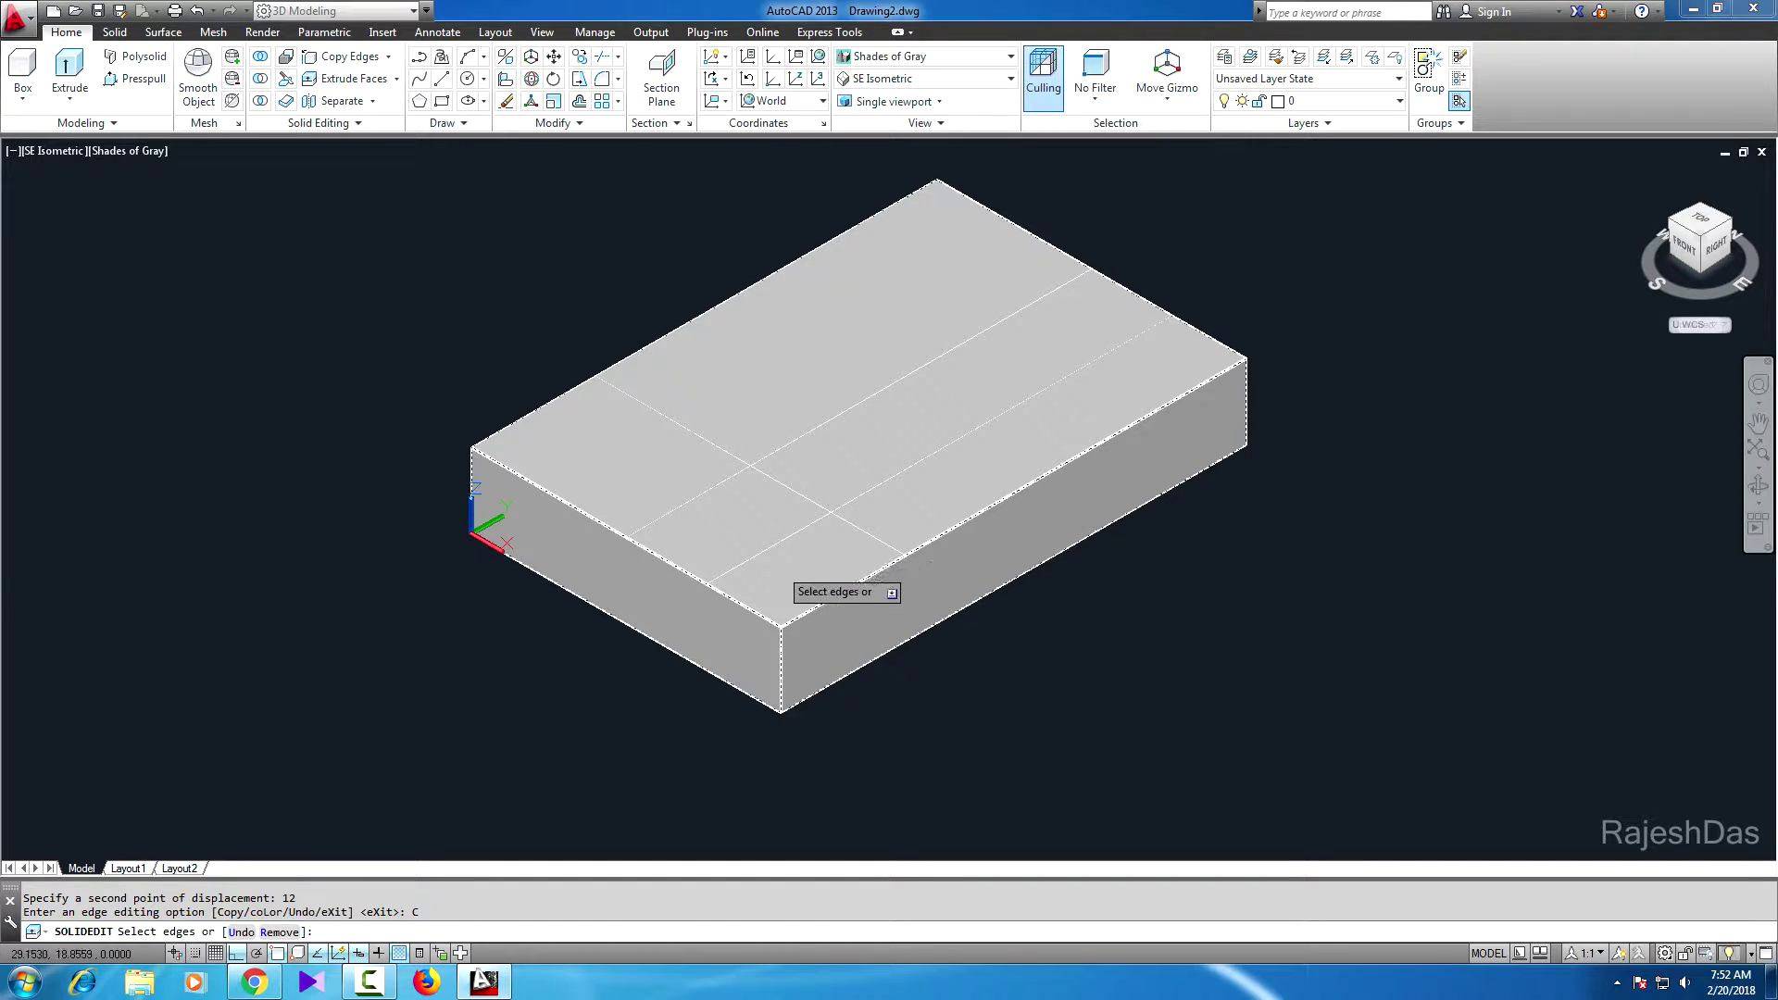
click(743, 607)
right_click(951, 647)
click(972, 653)
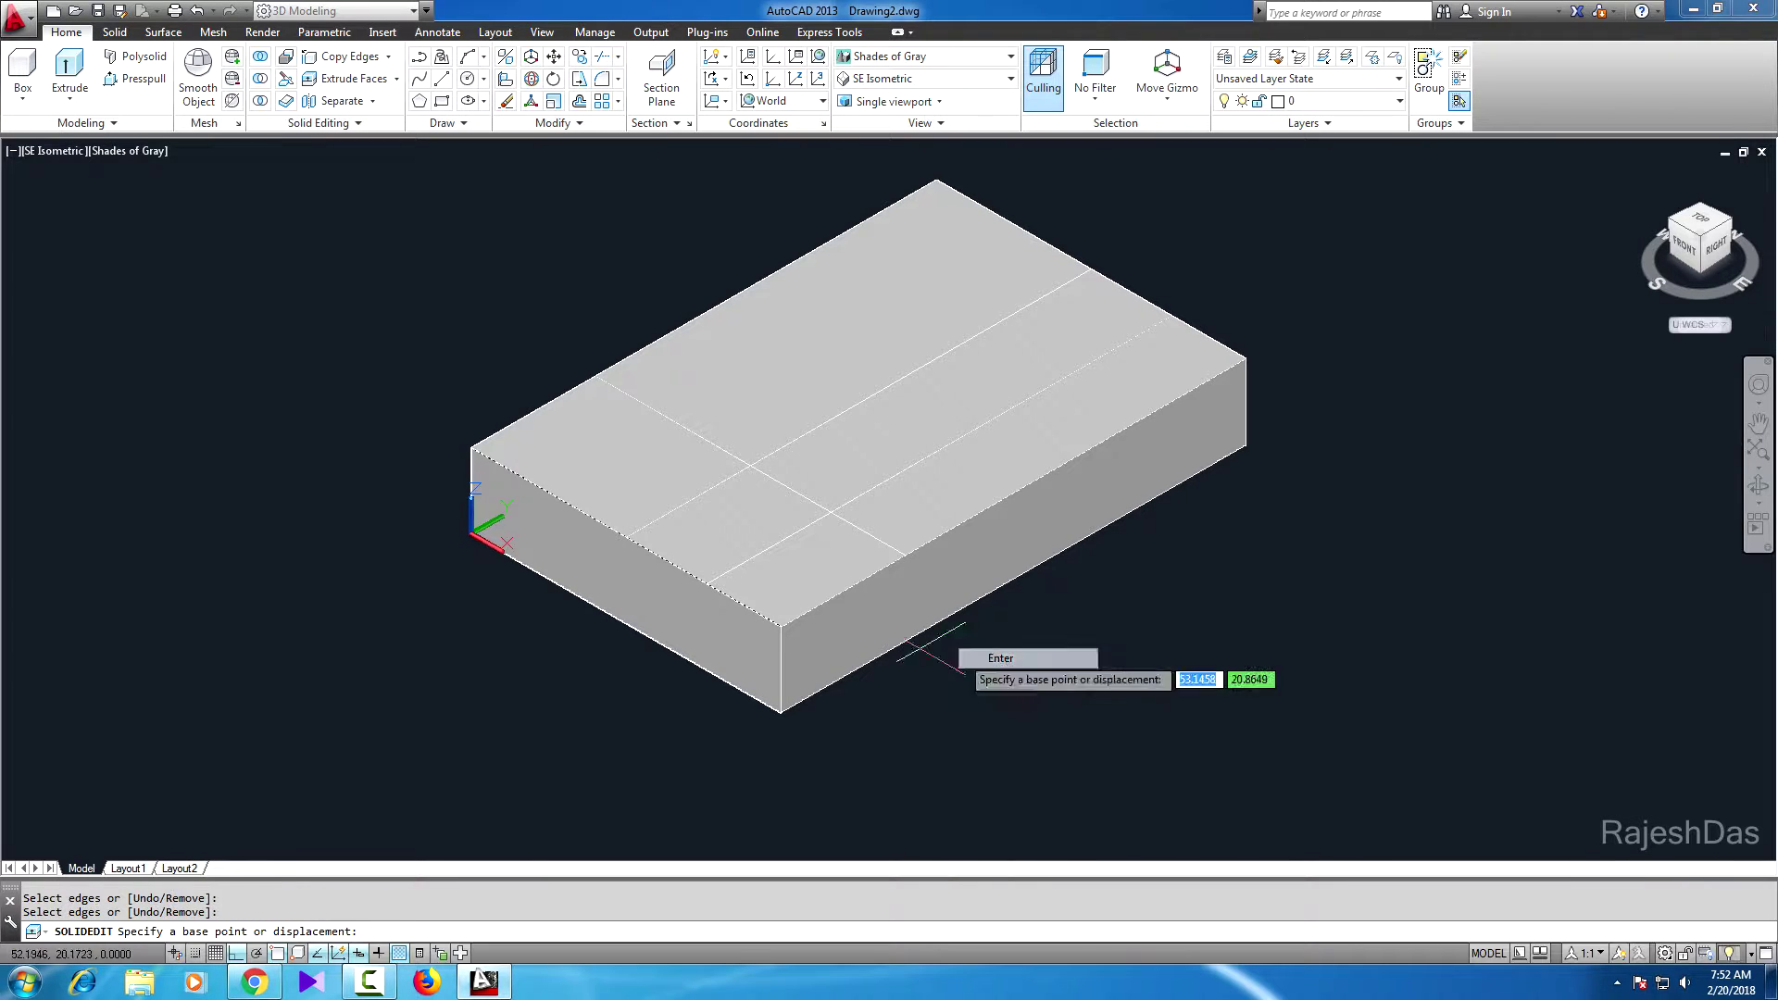
click(781, 627)
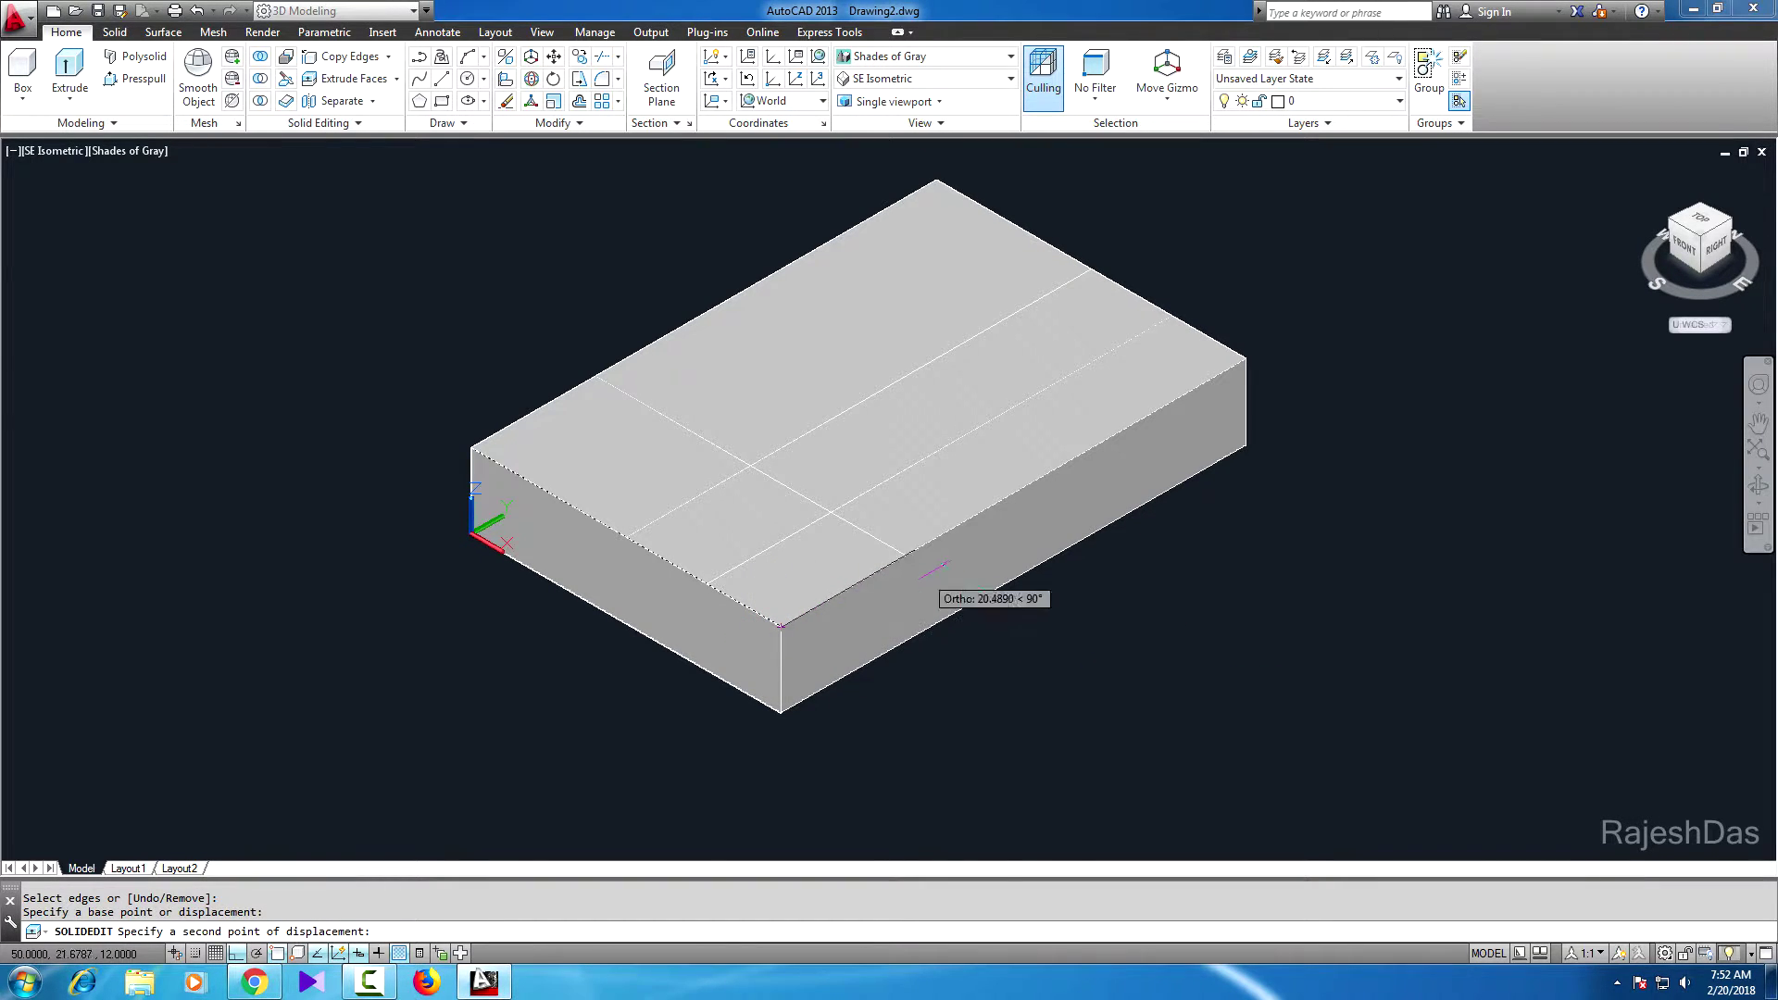
text(25)
key(Return)
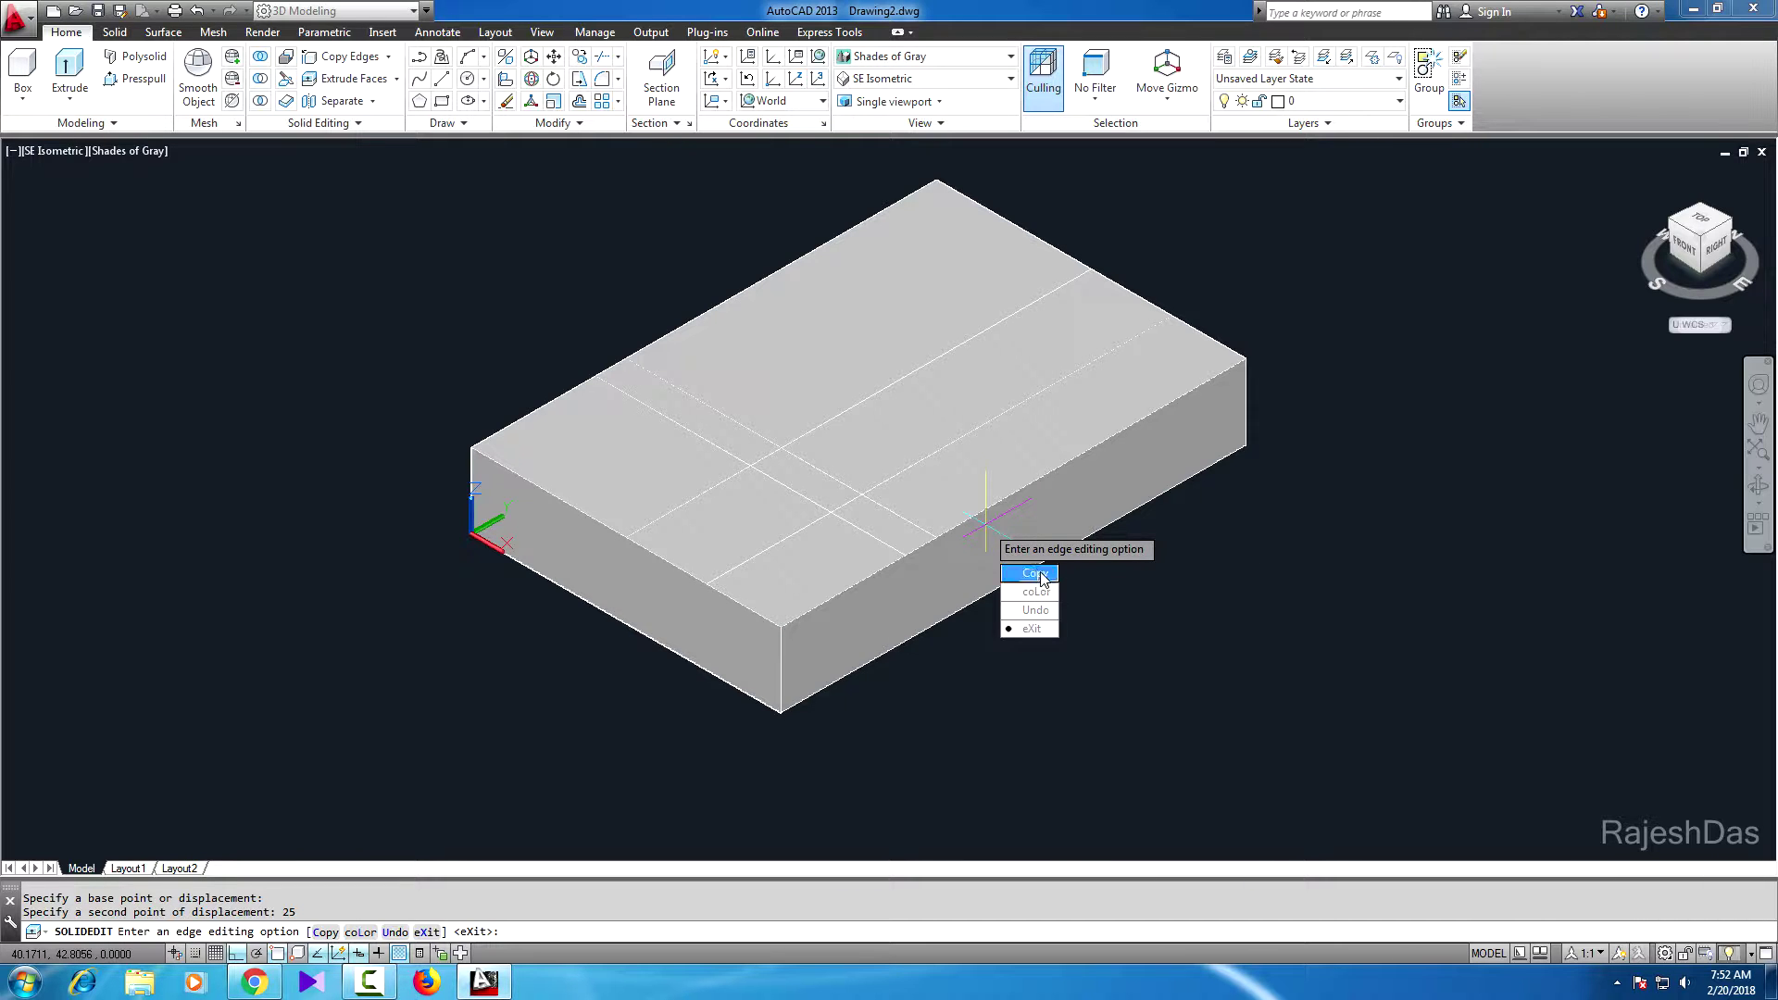
Copy the front top edge 50 units across the top face, then exit solid editing.
click(1036, 574)
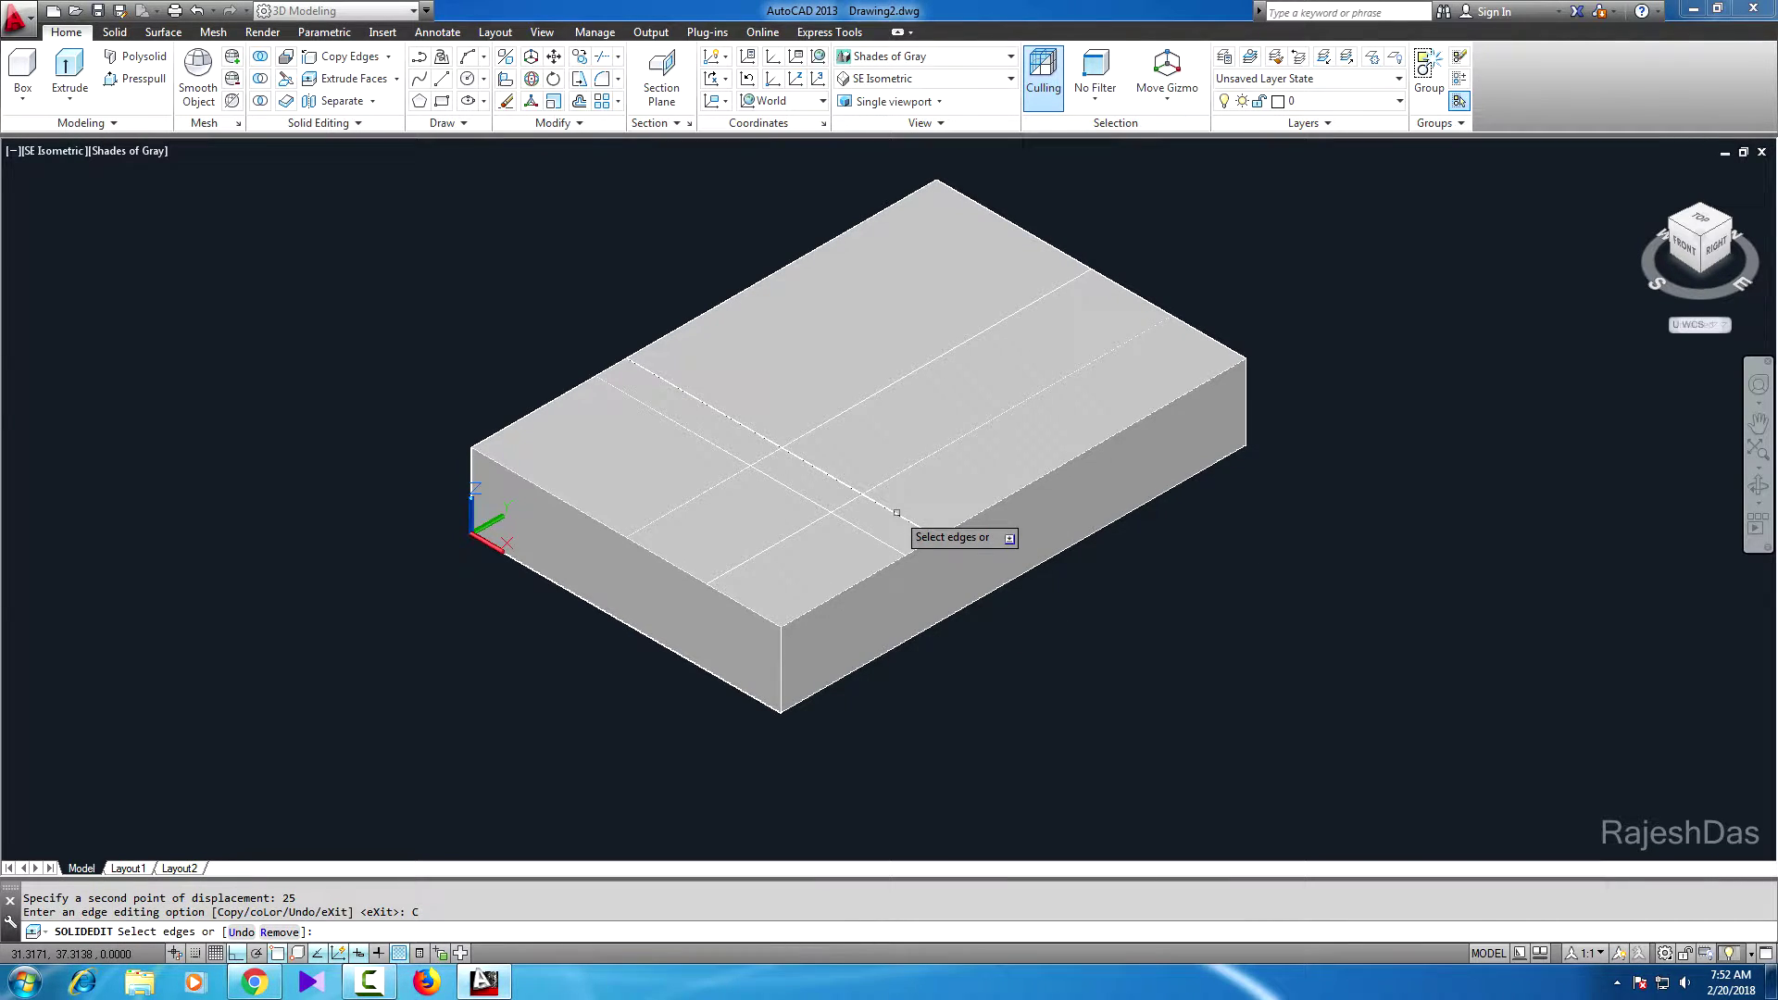
click(758, 607)
right_click(908, 660)
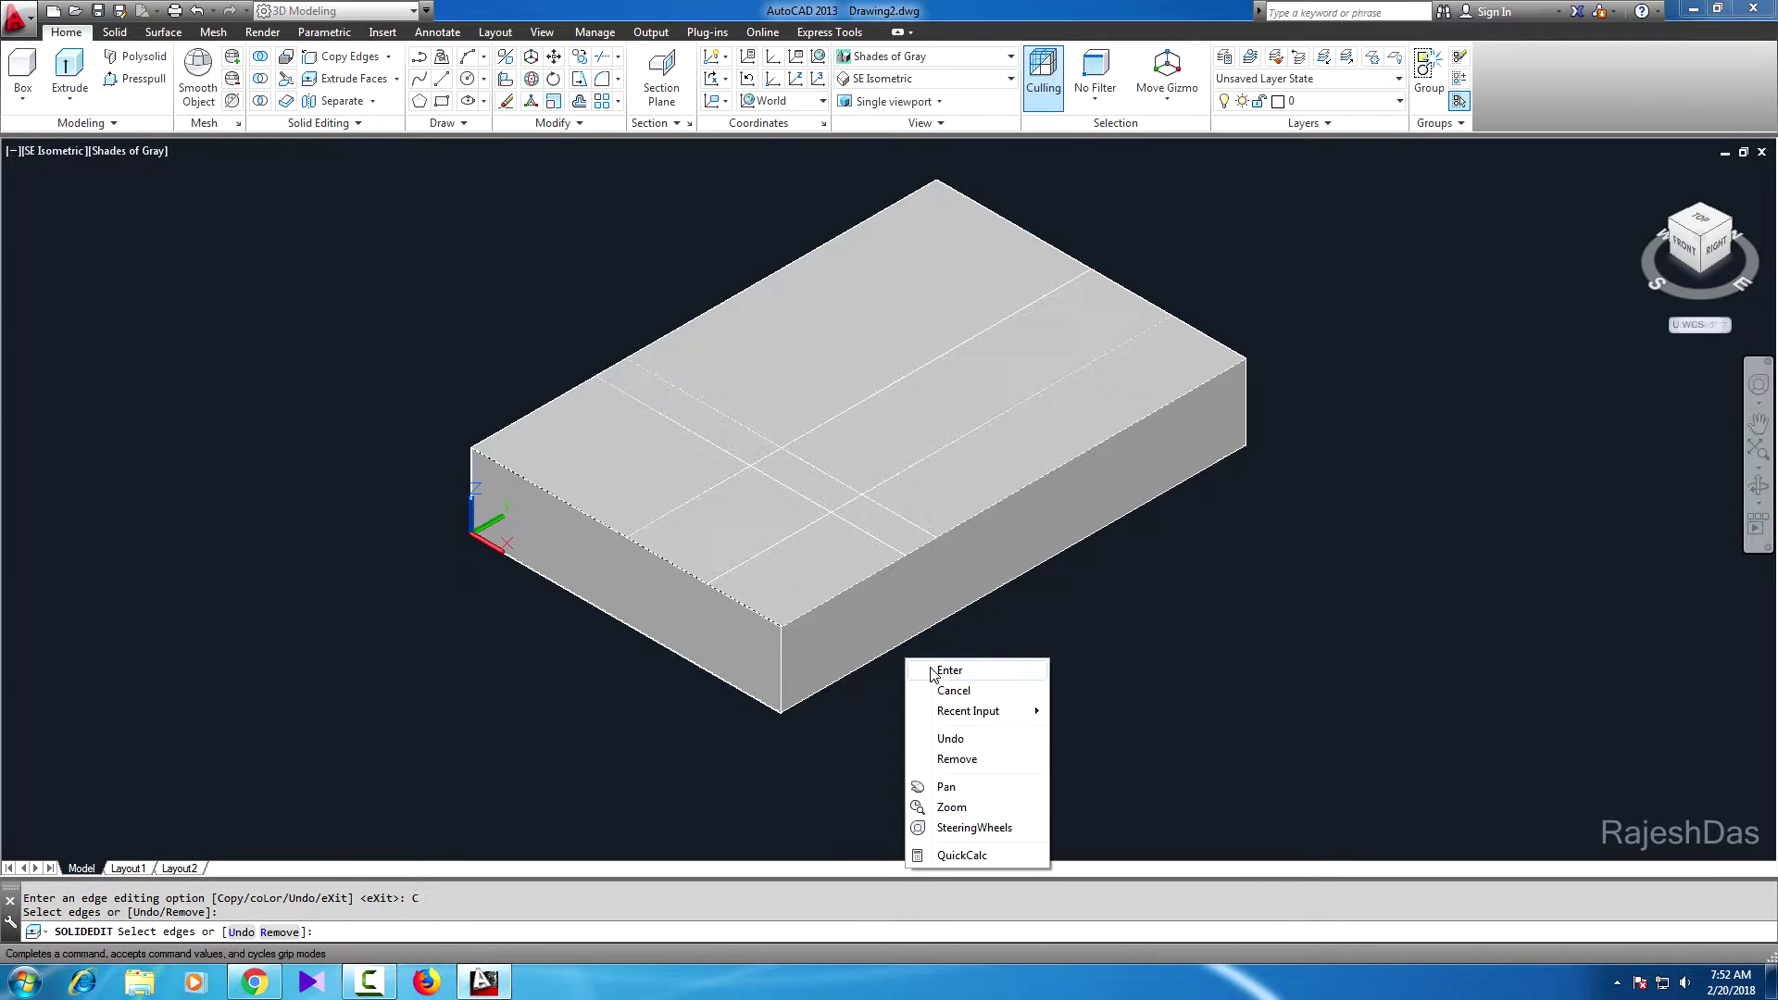
click(944, 671)
click(781, 626)
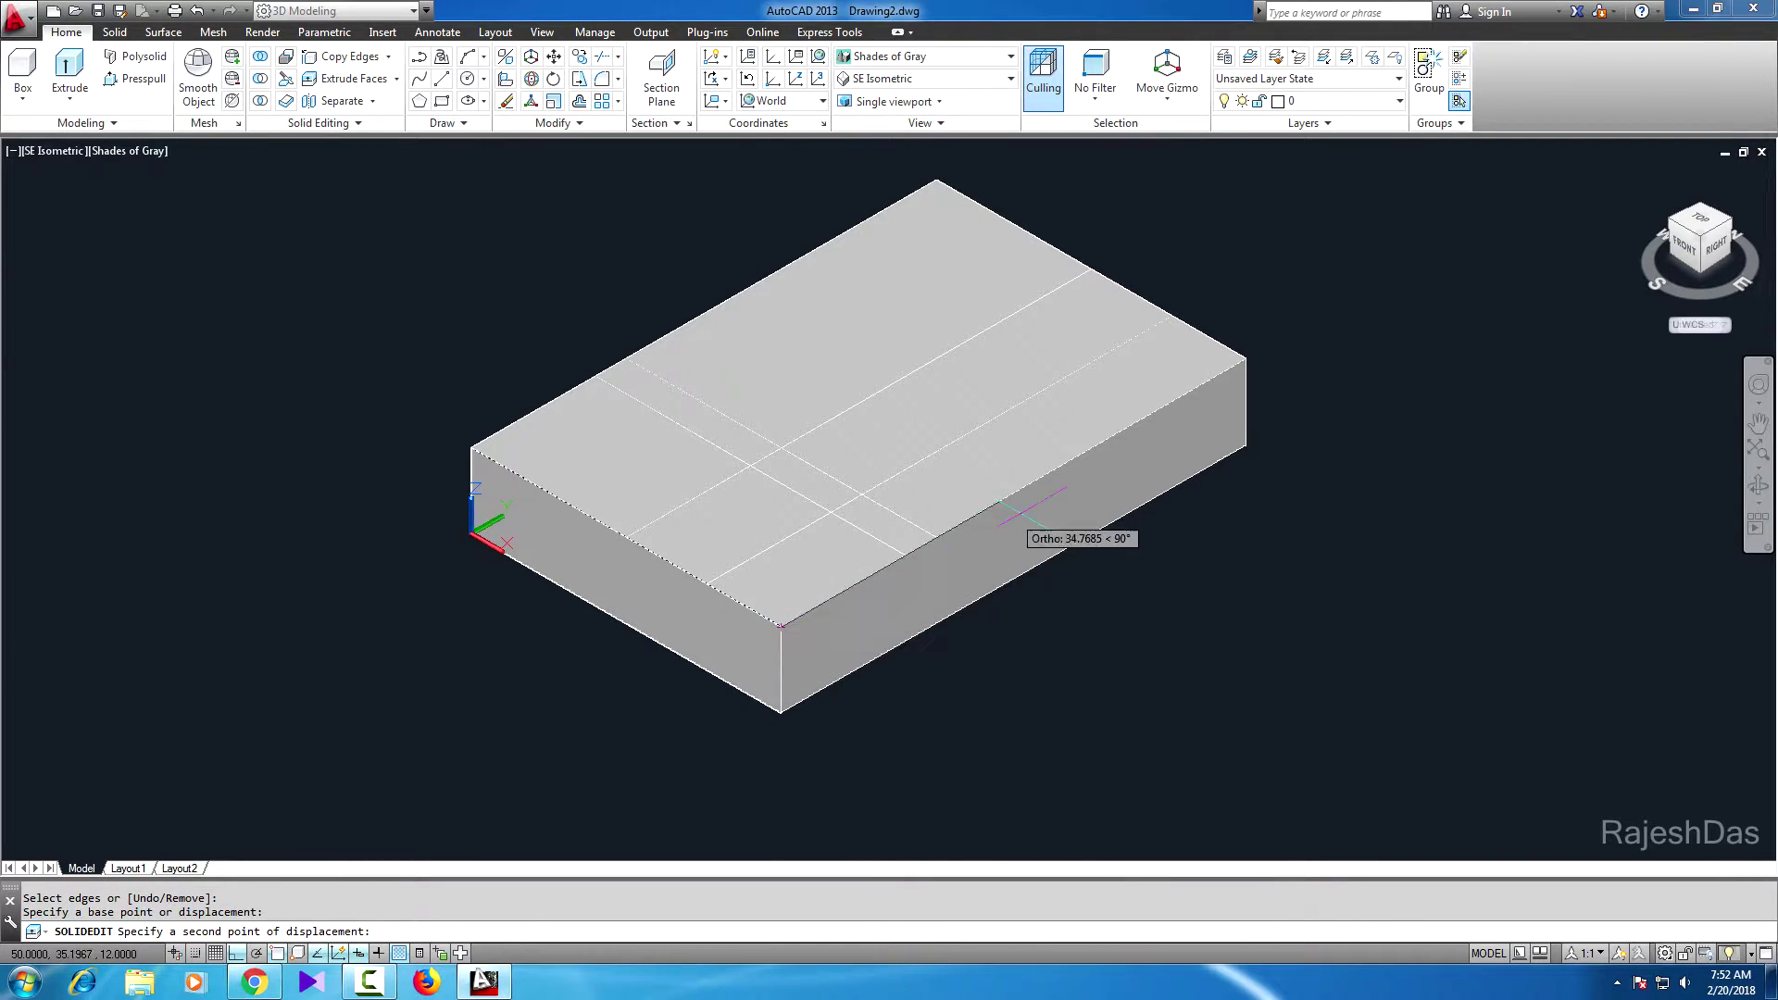
text(50)
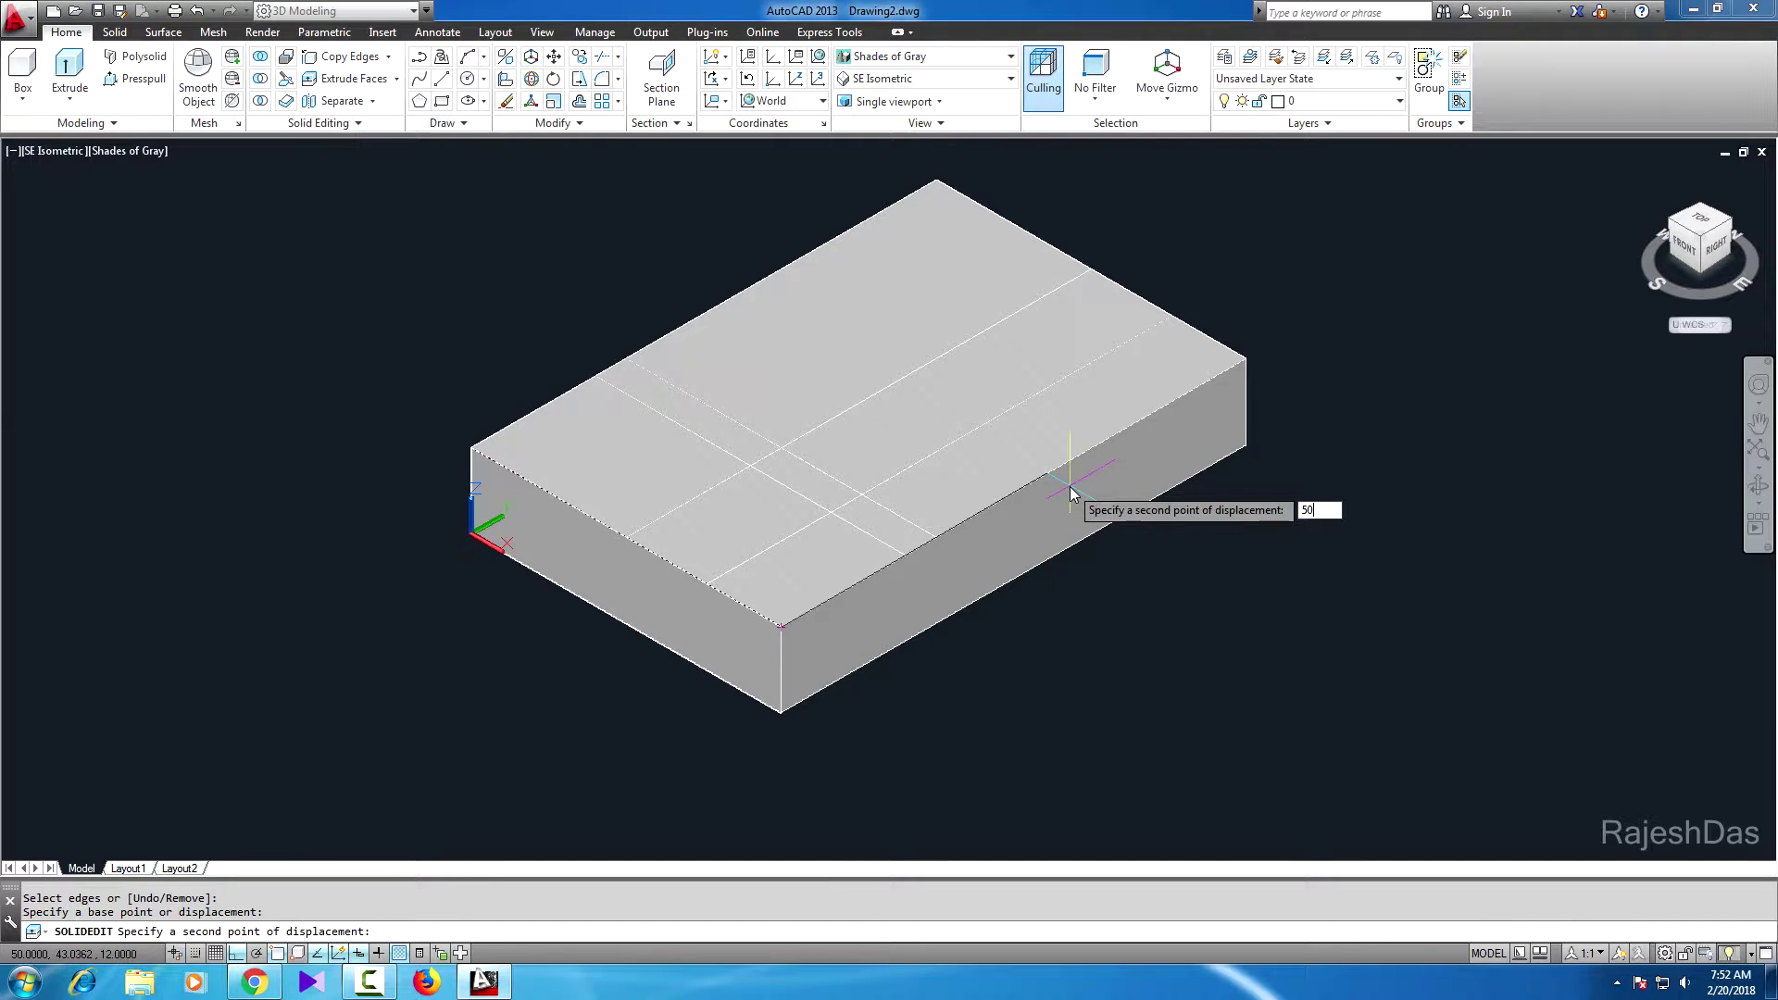
key(Return)
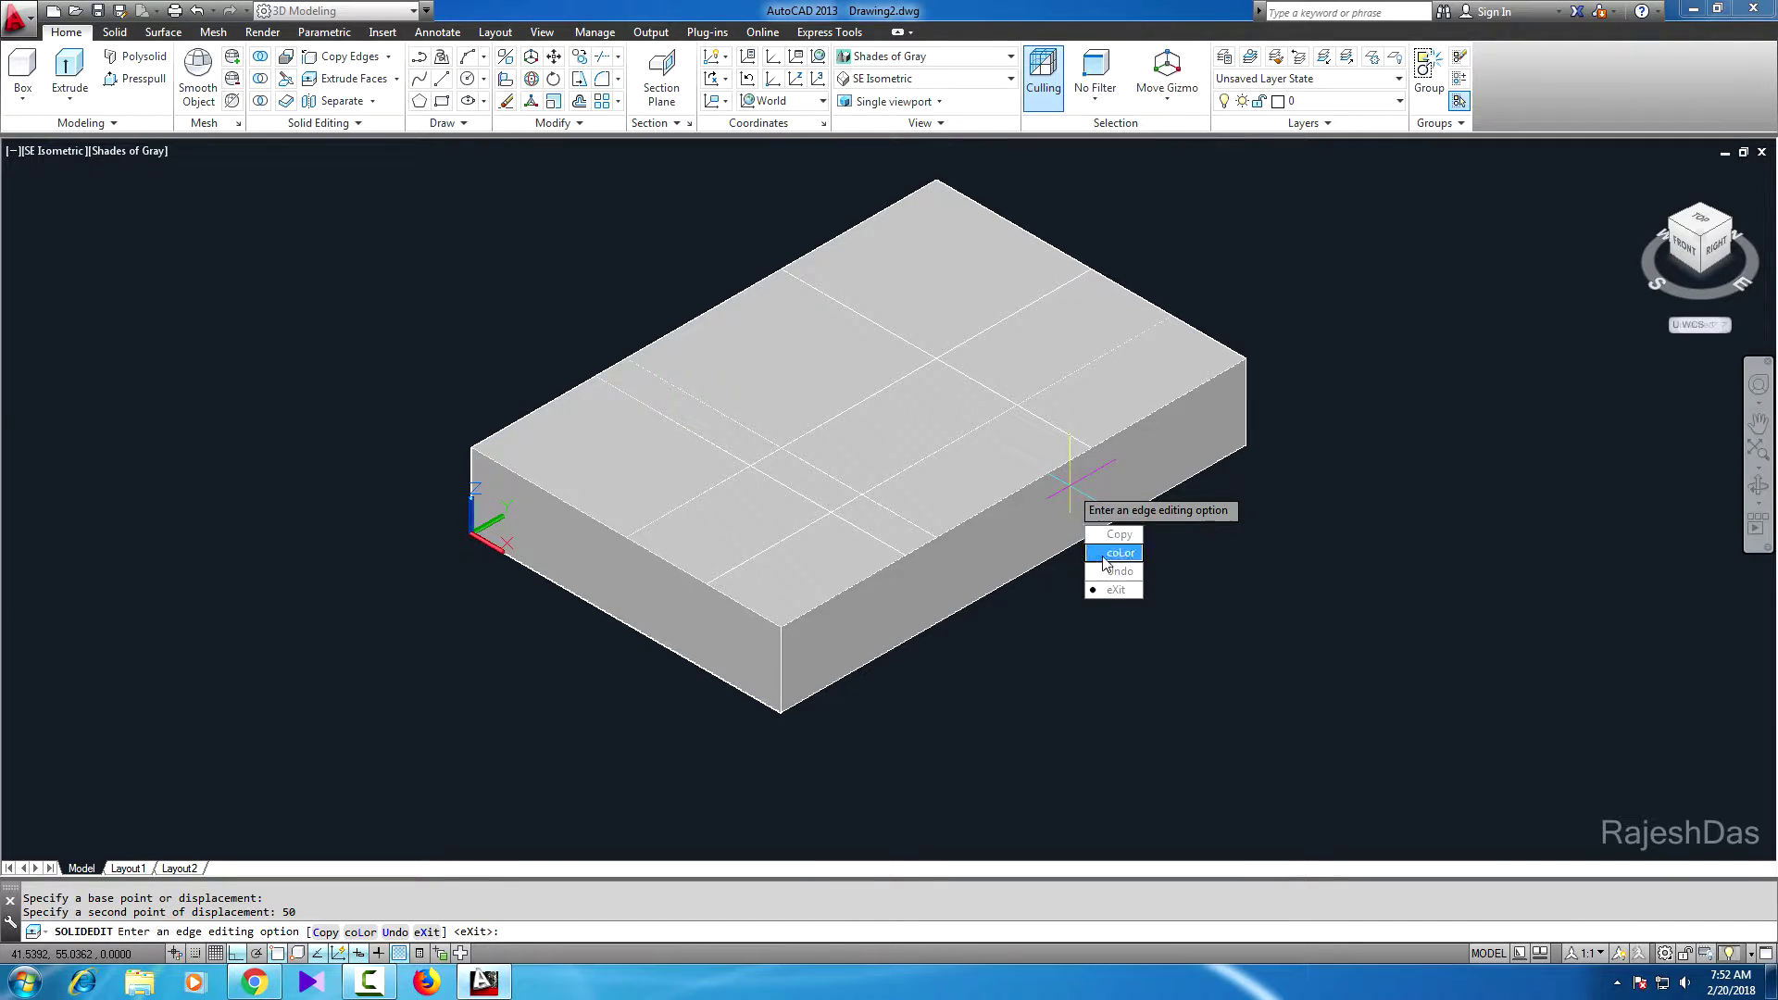
click(1116, 590)
click(1116, 608)
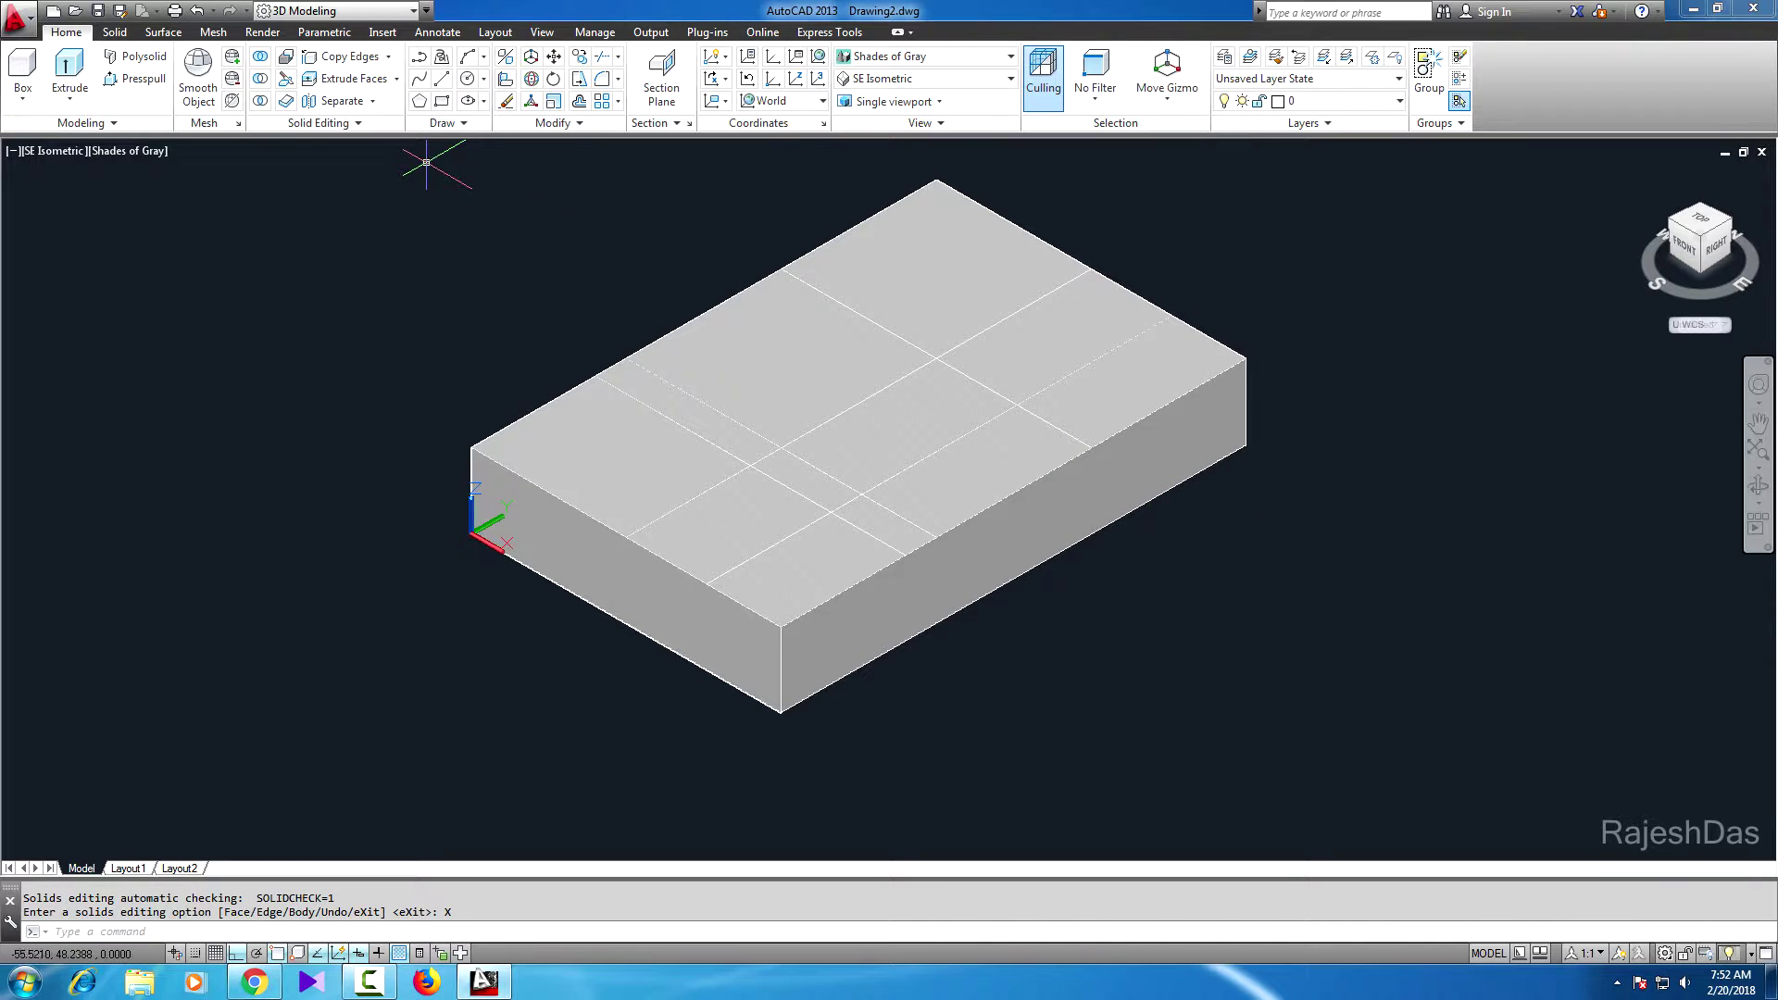
Push the bounded rectangular top-face region down through the slab to cut the notch.
click(135, 78)
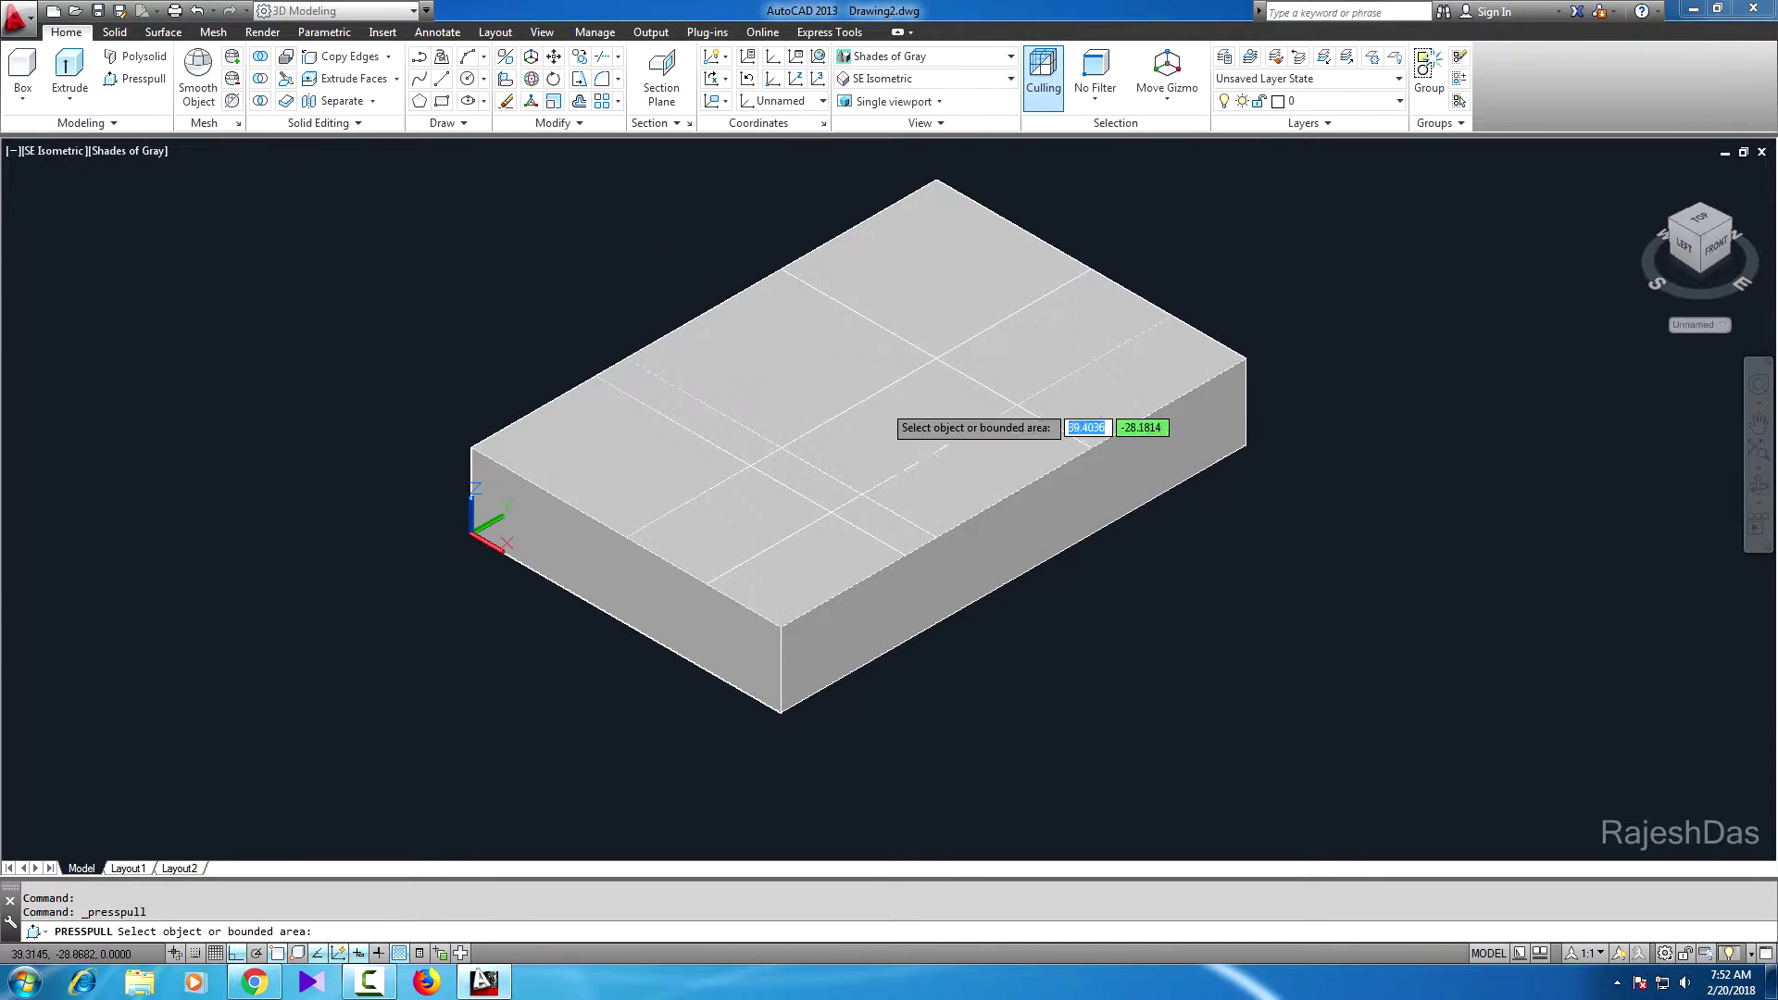
click(982, 480)
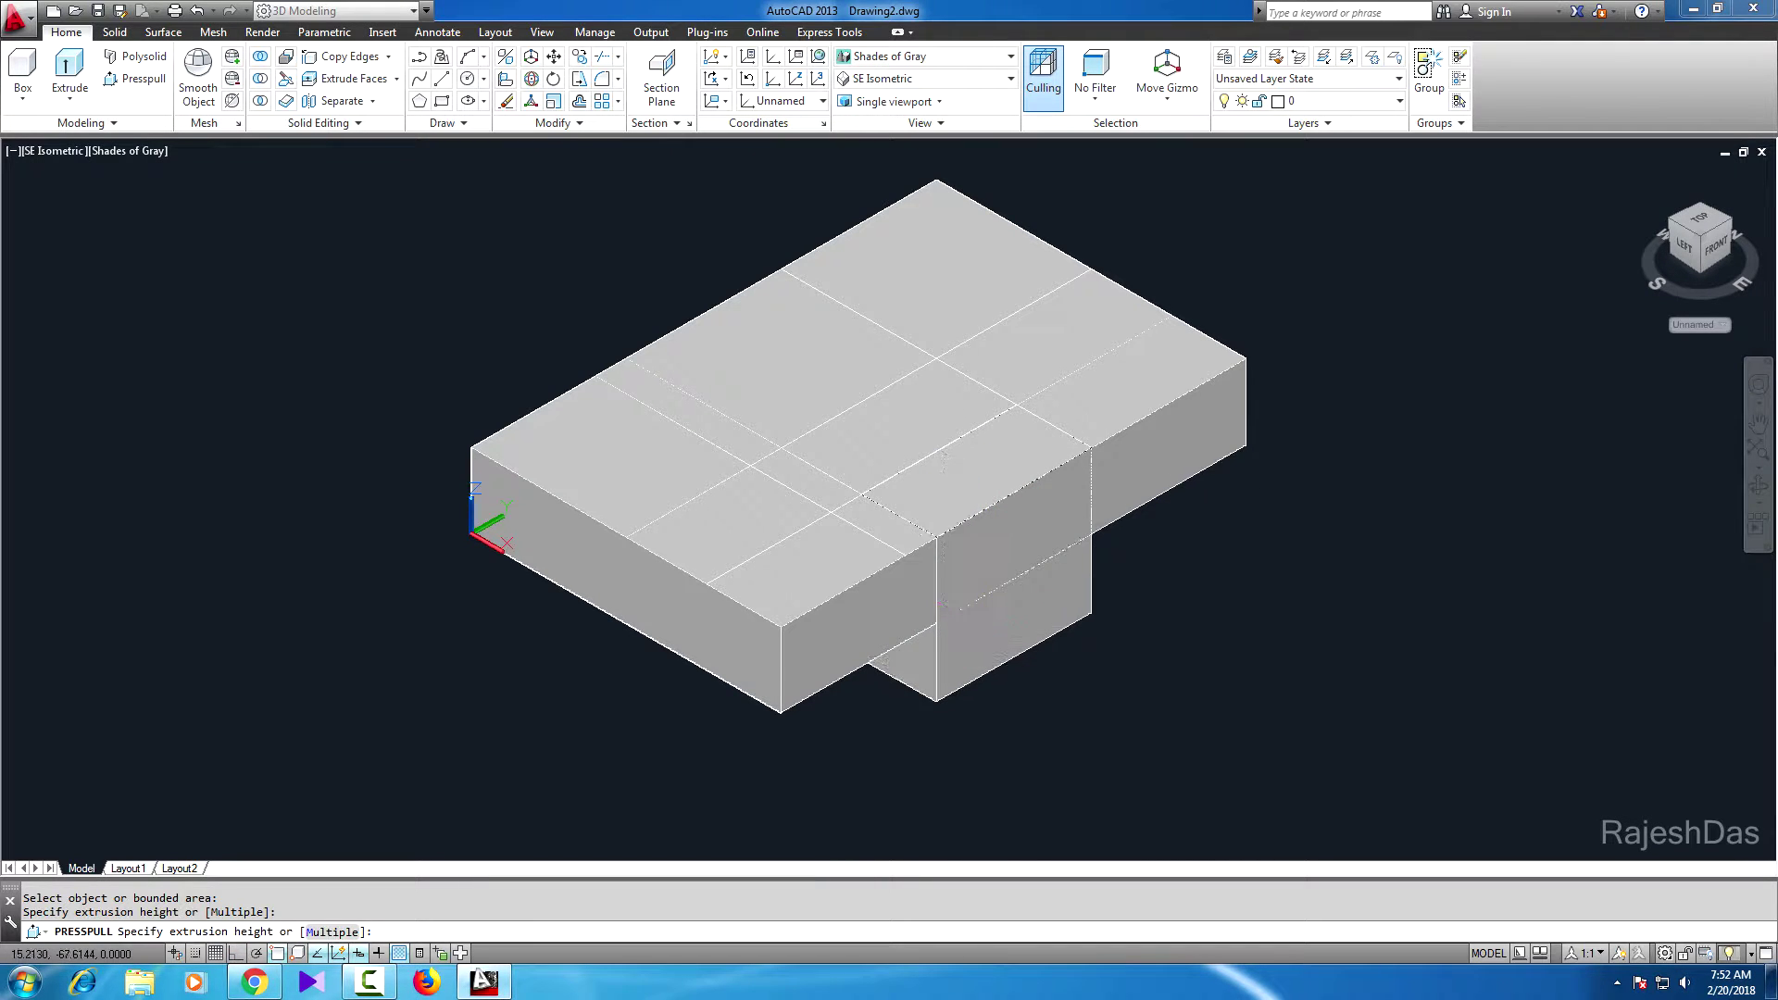
click(963, 629)
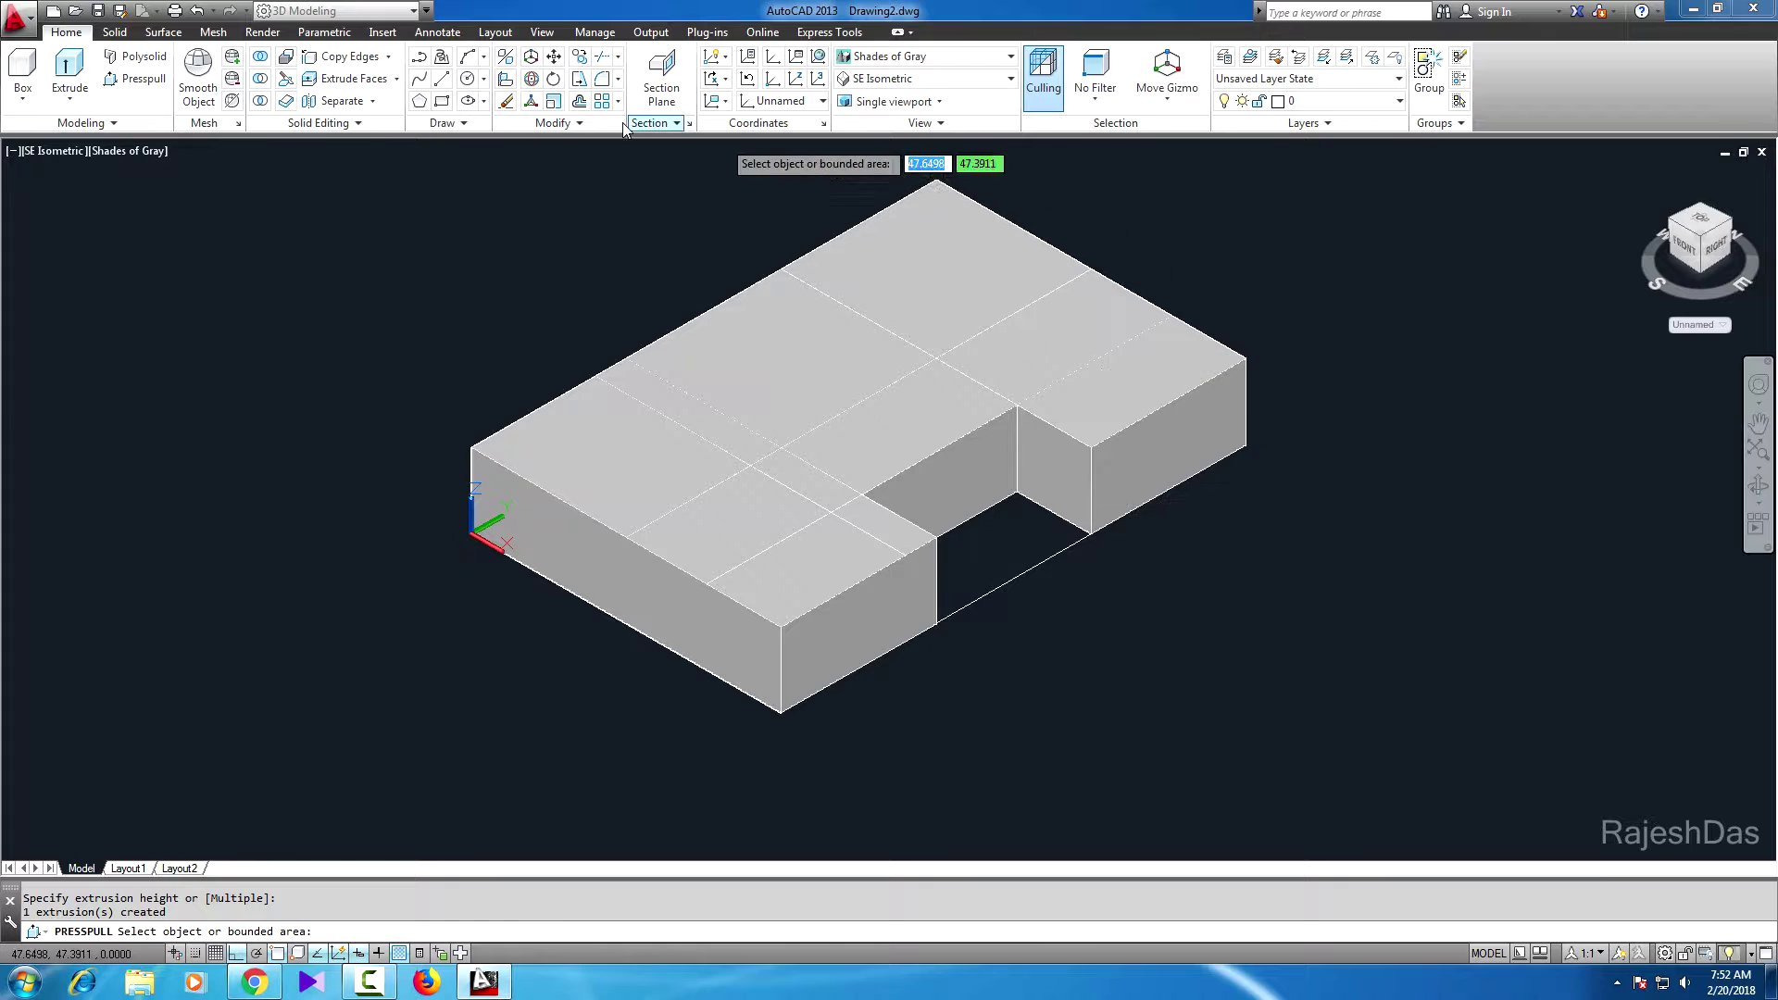
click(510, 101)
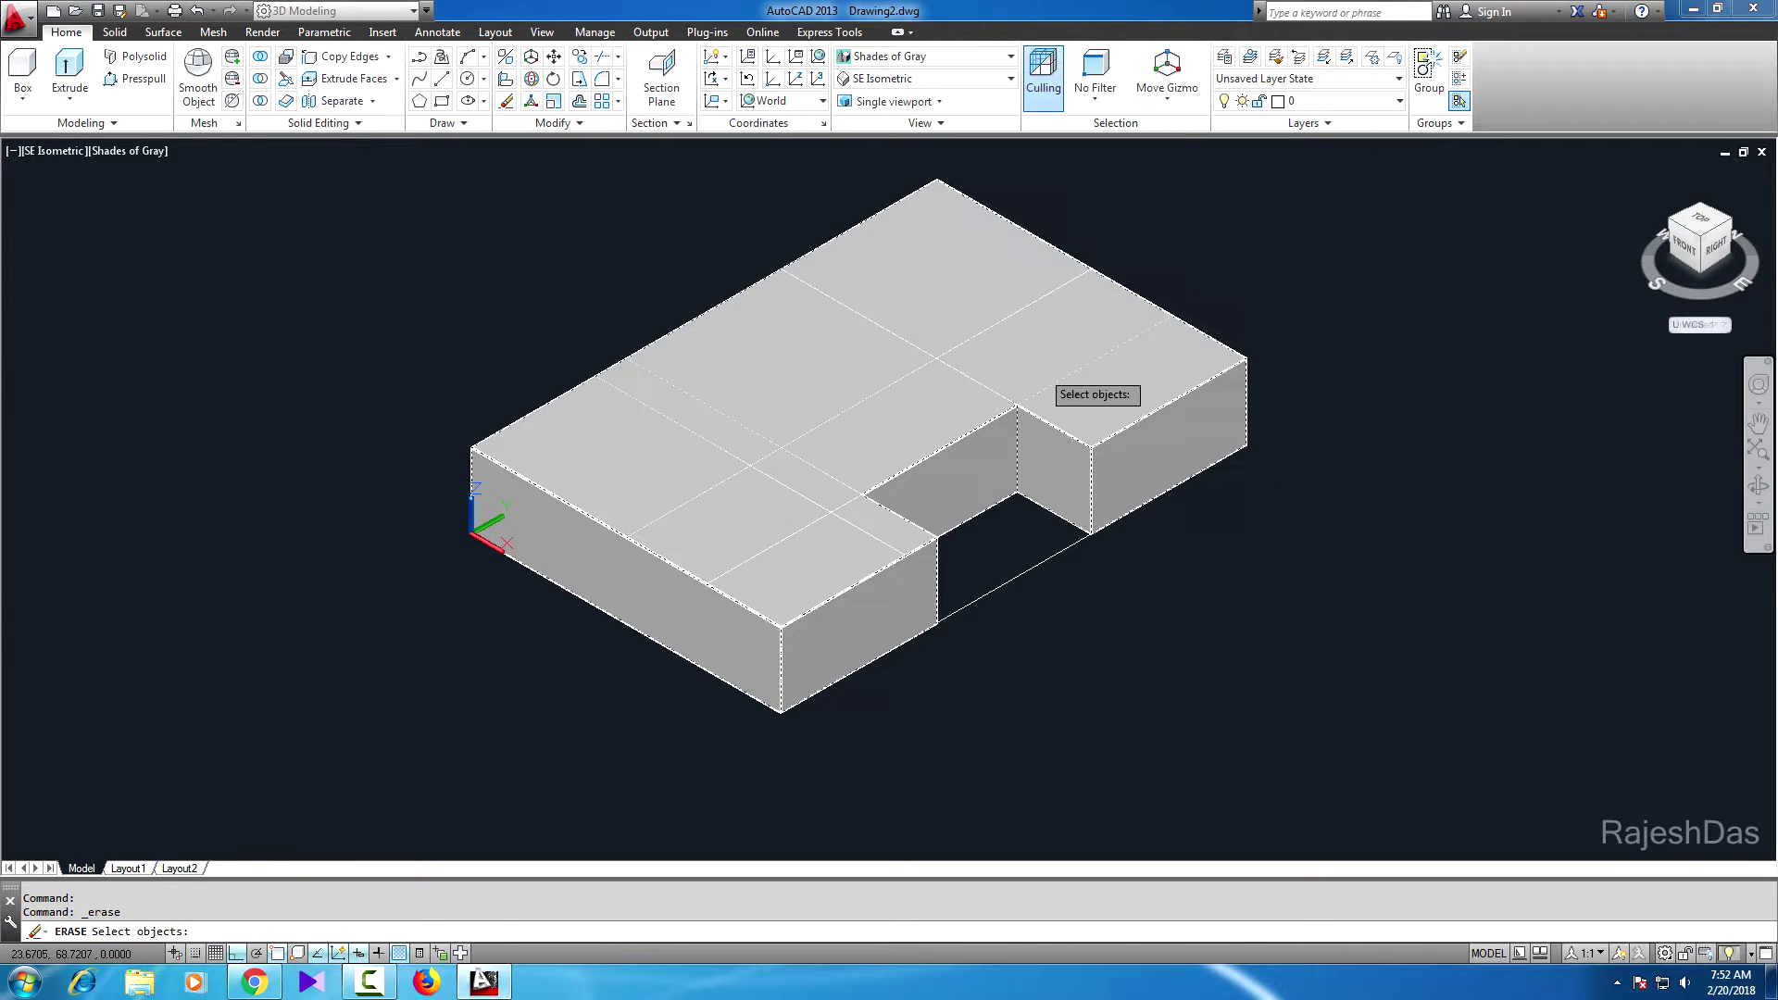
Erase the leftover copied guide lines from the slab's top face.
click(978, 379)
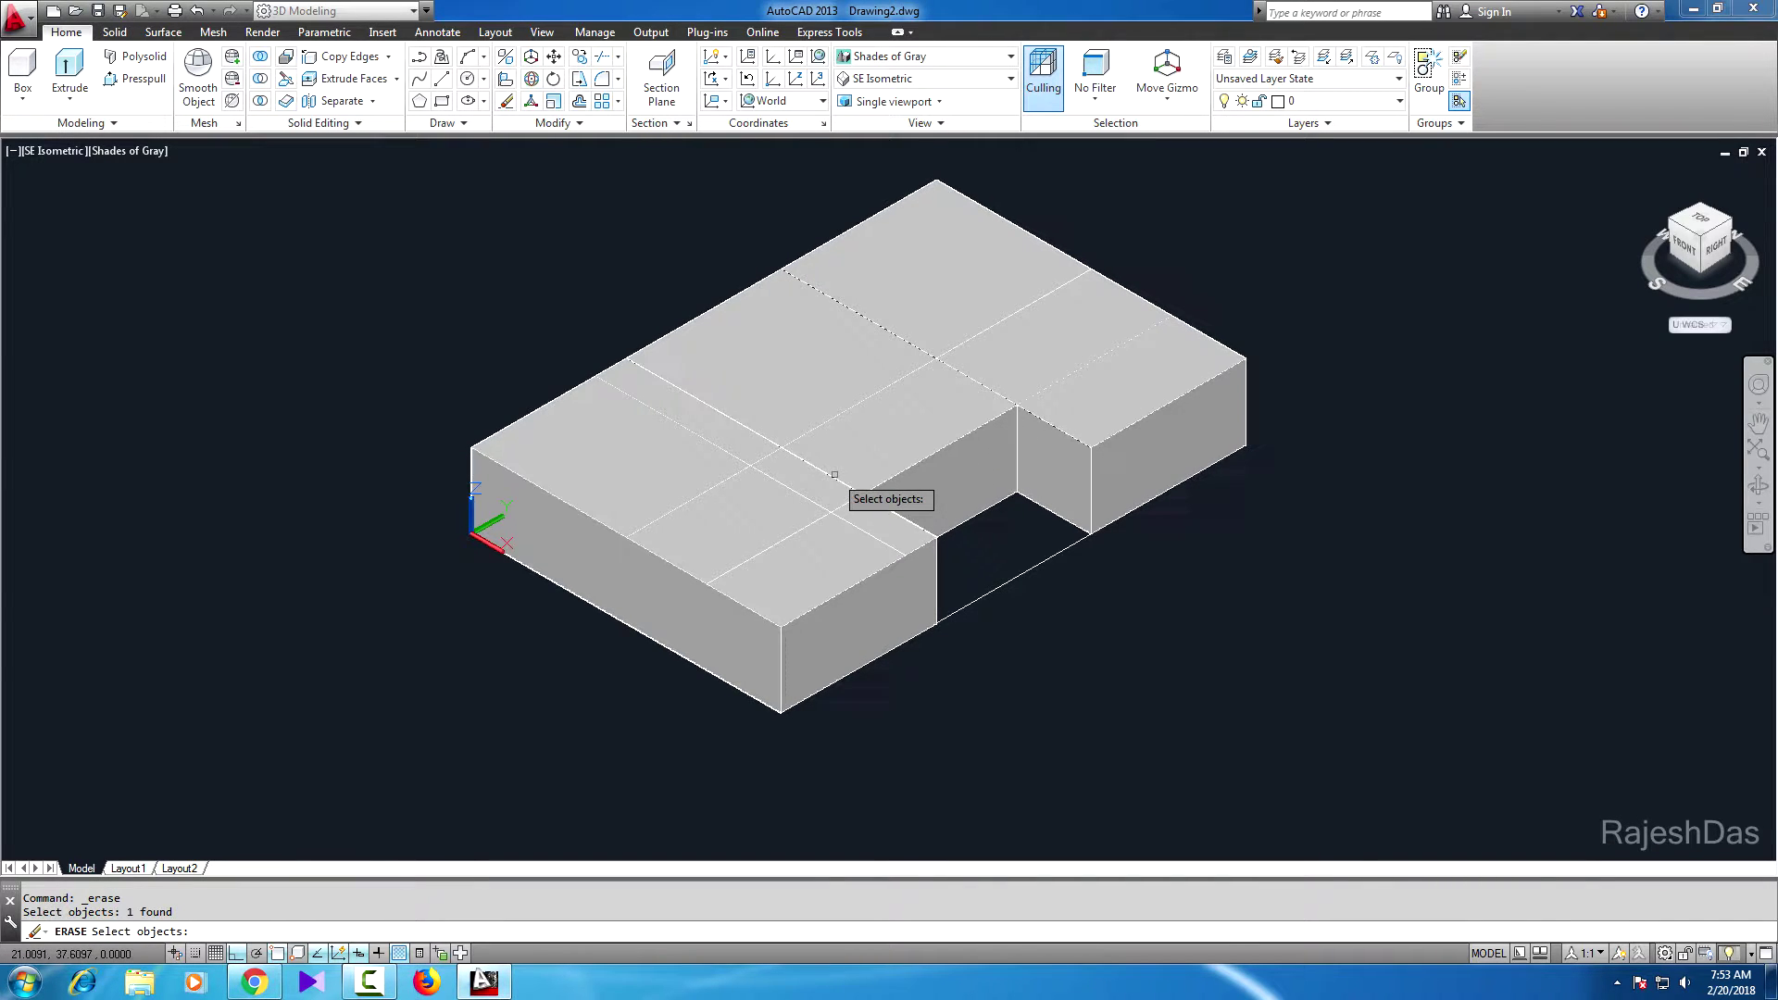
key(Return)
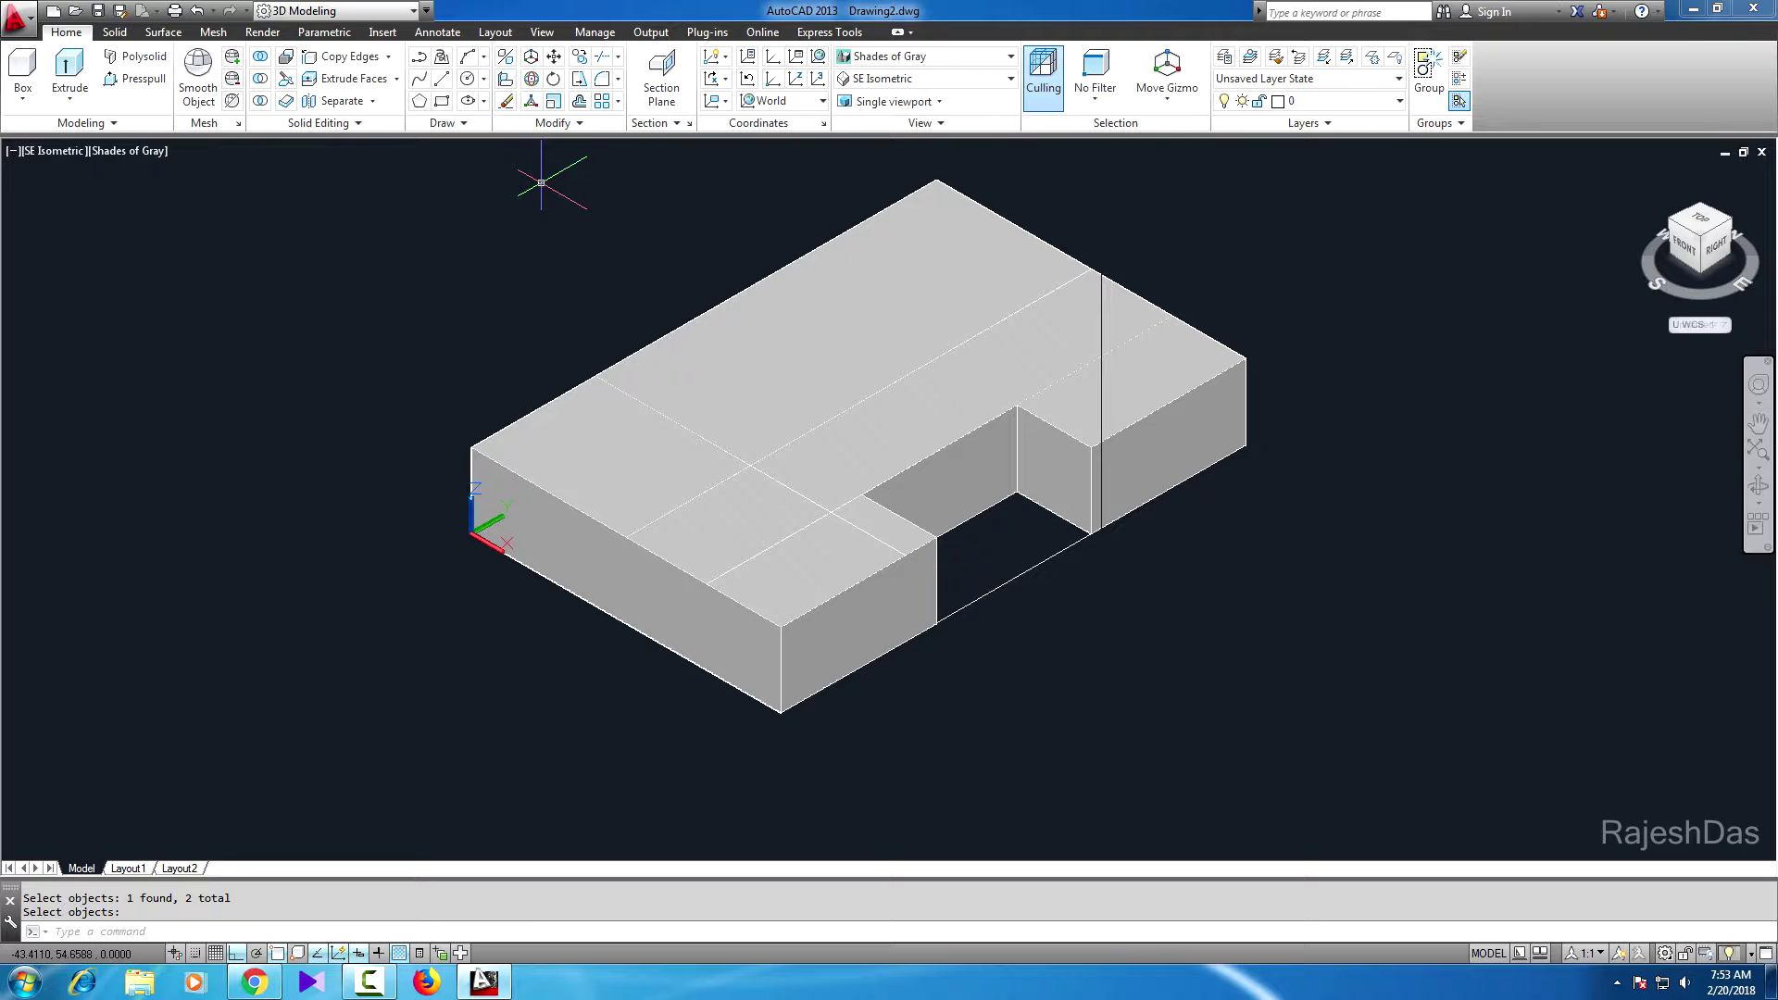
Relocate the UCS origin to the slab's front top corner via the Z-axis option, Z pointing up.
click(775, 61)
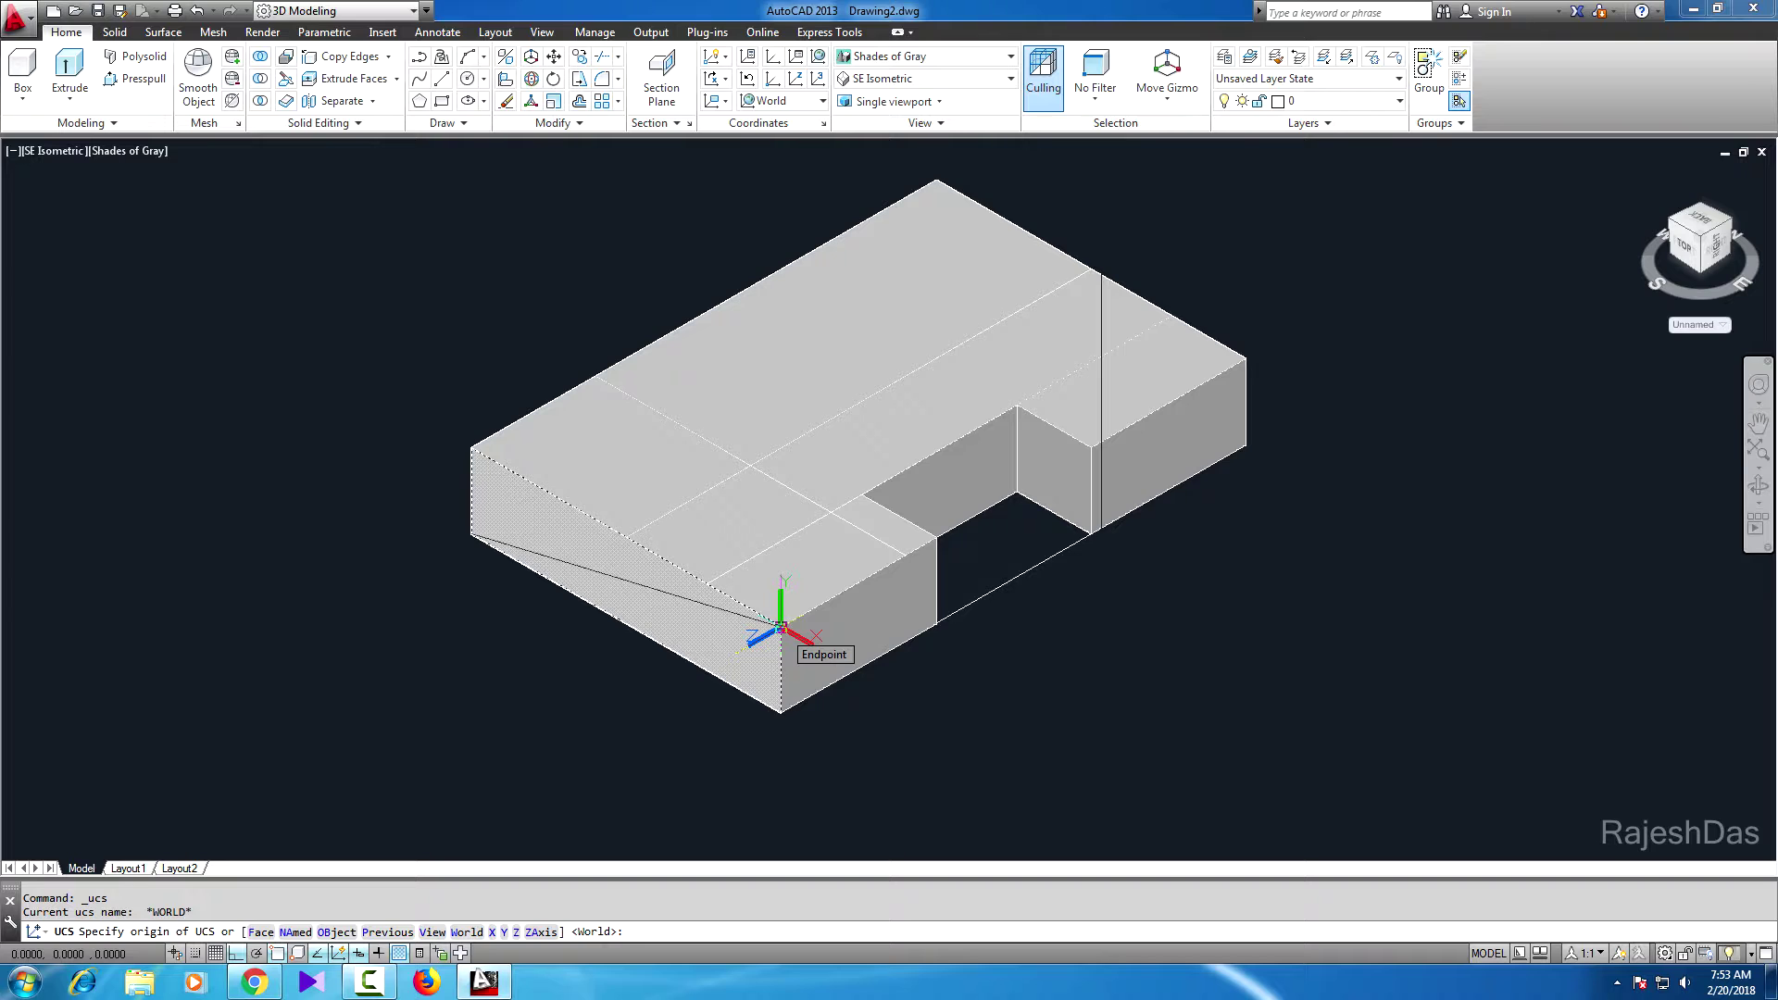
click(781, 627)
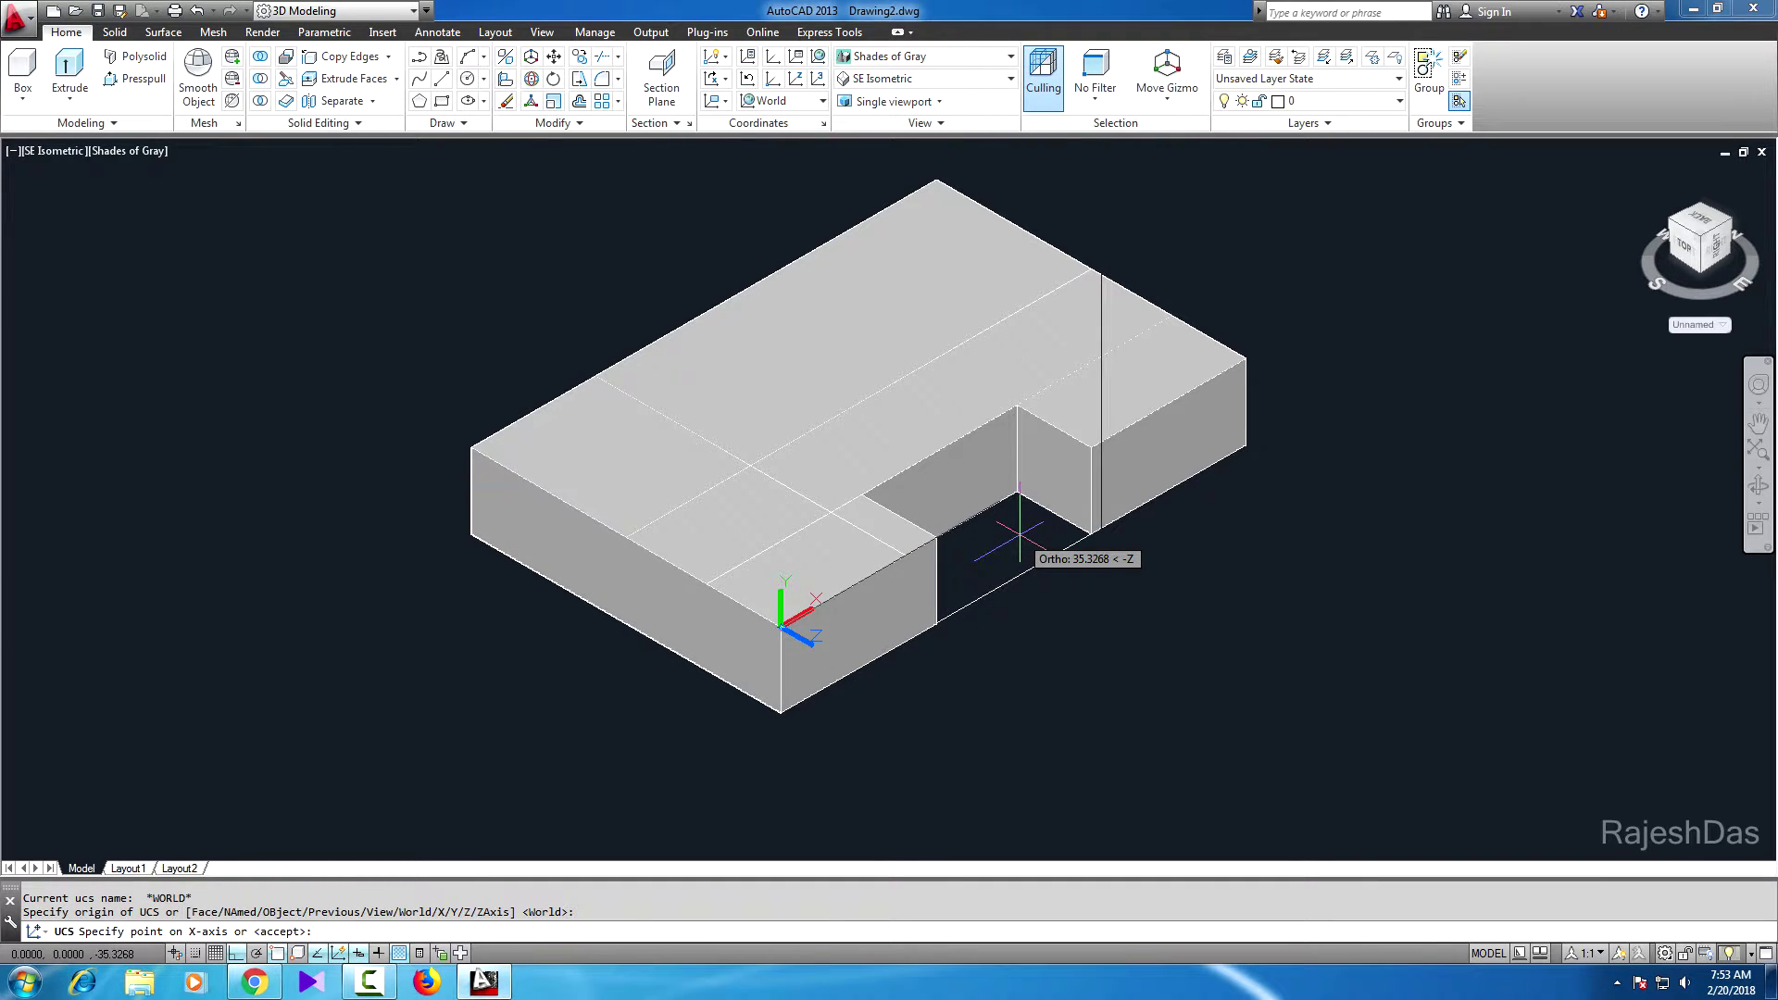
click(1328, 341)
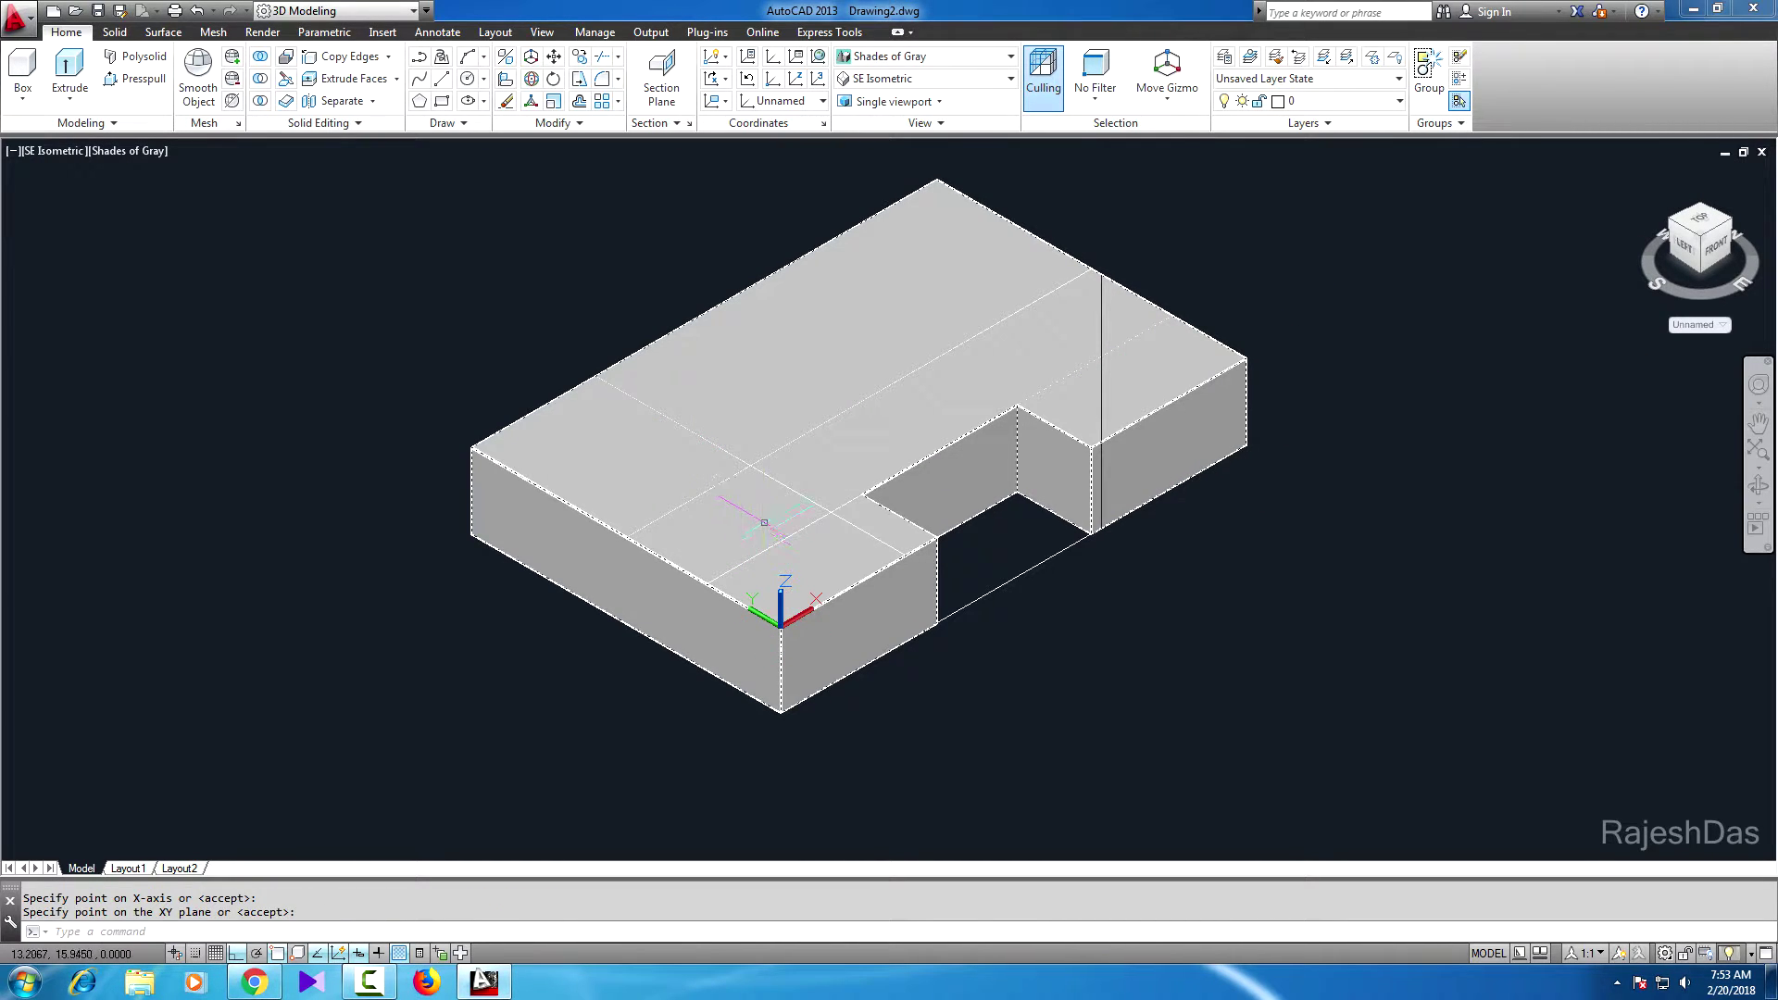
click(776, 58)
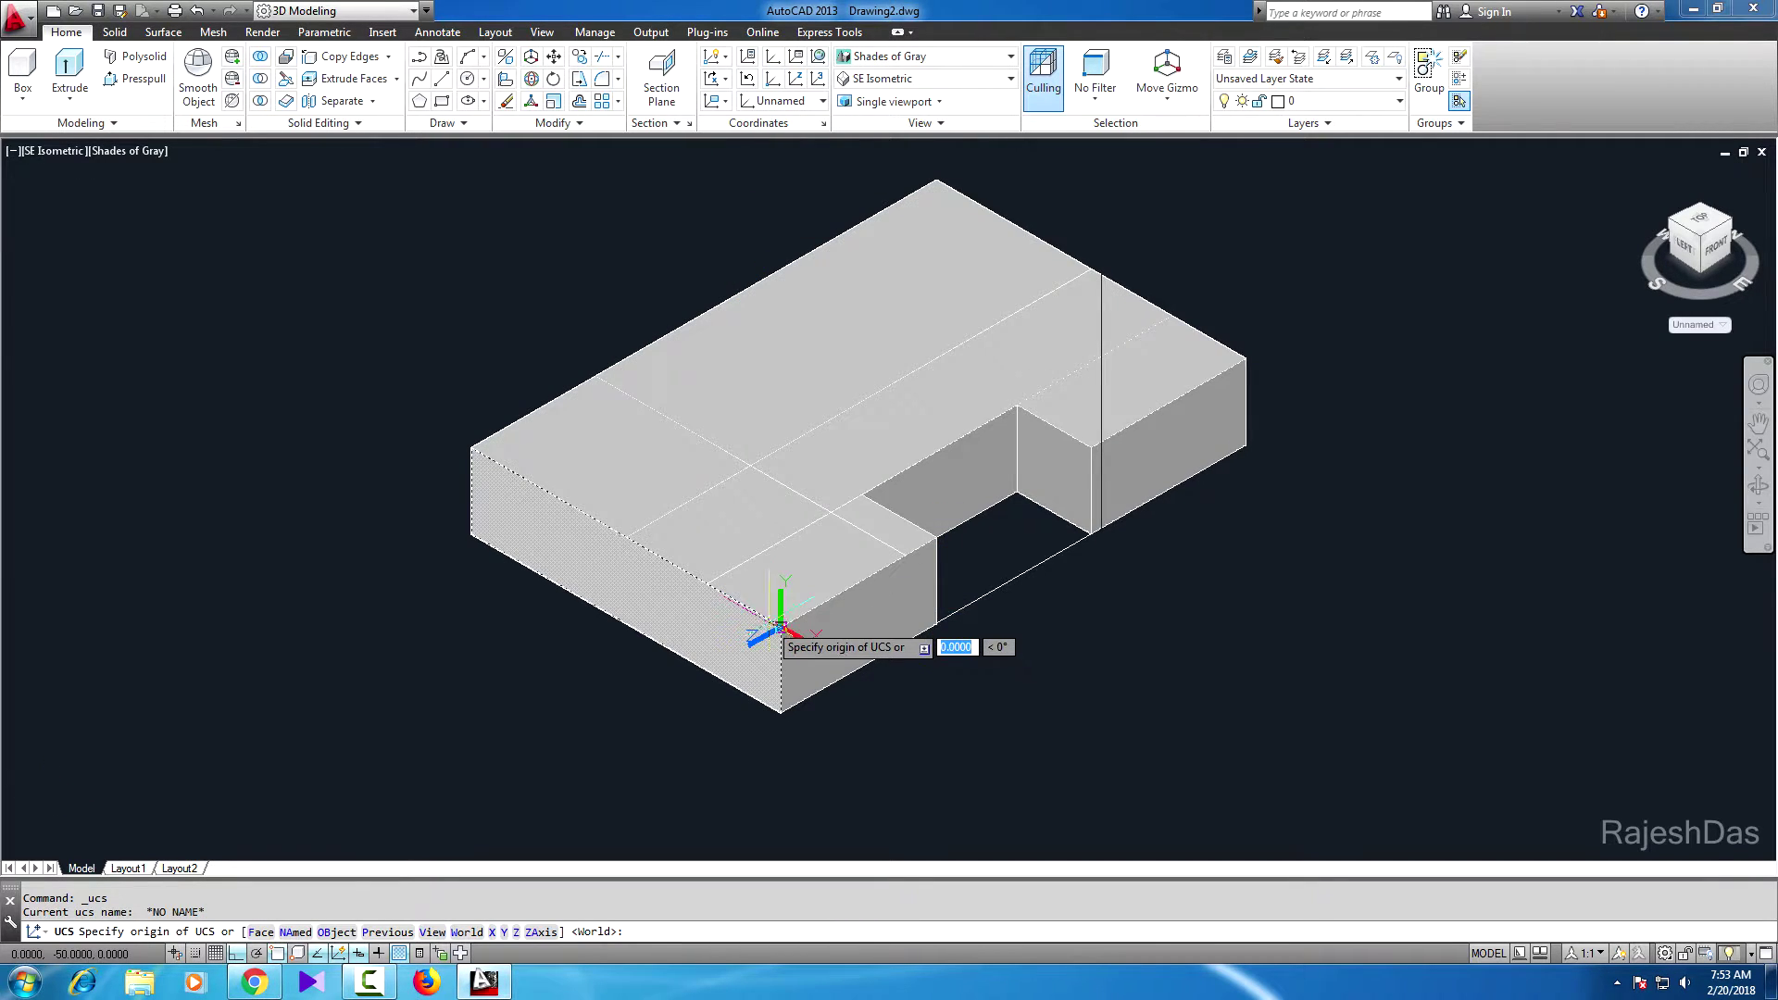
click(795, 81)
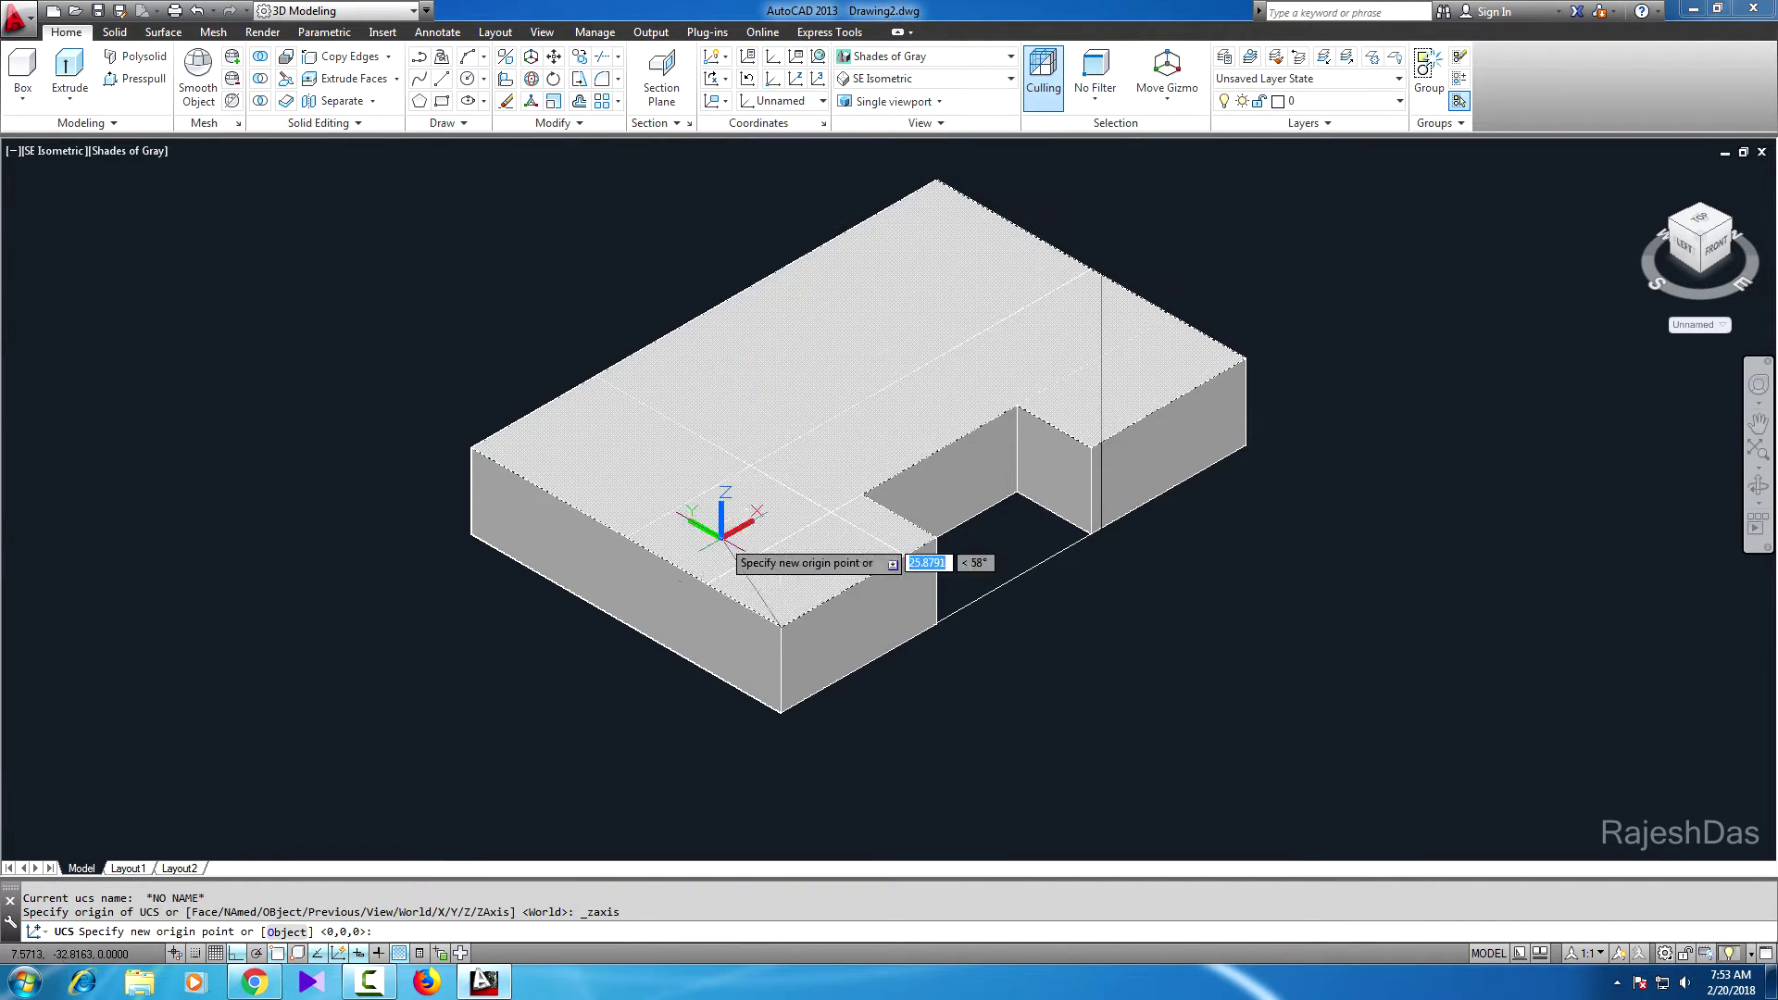
click(781, 629)
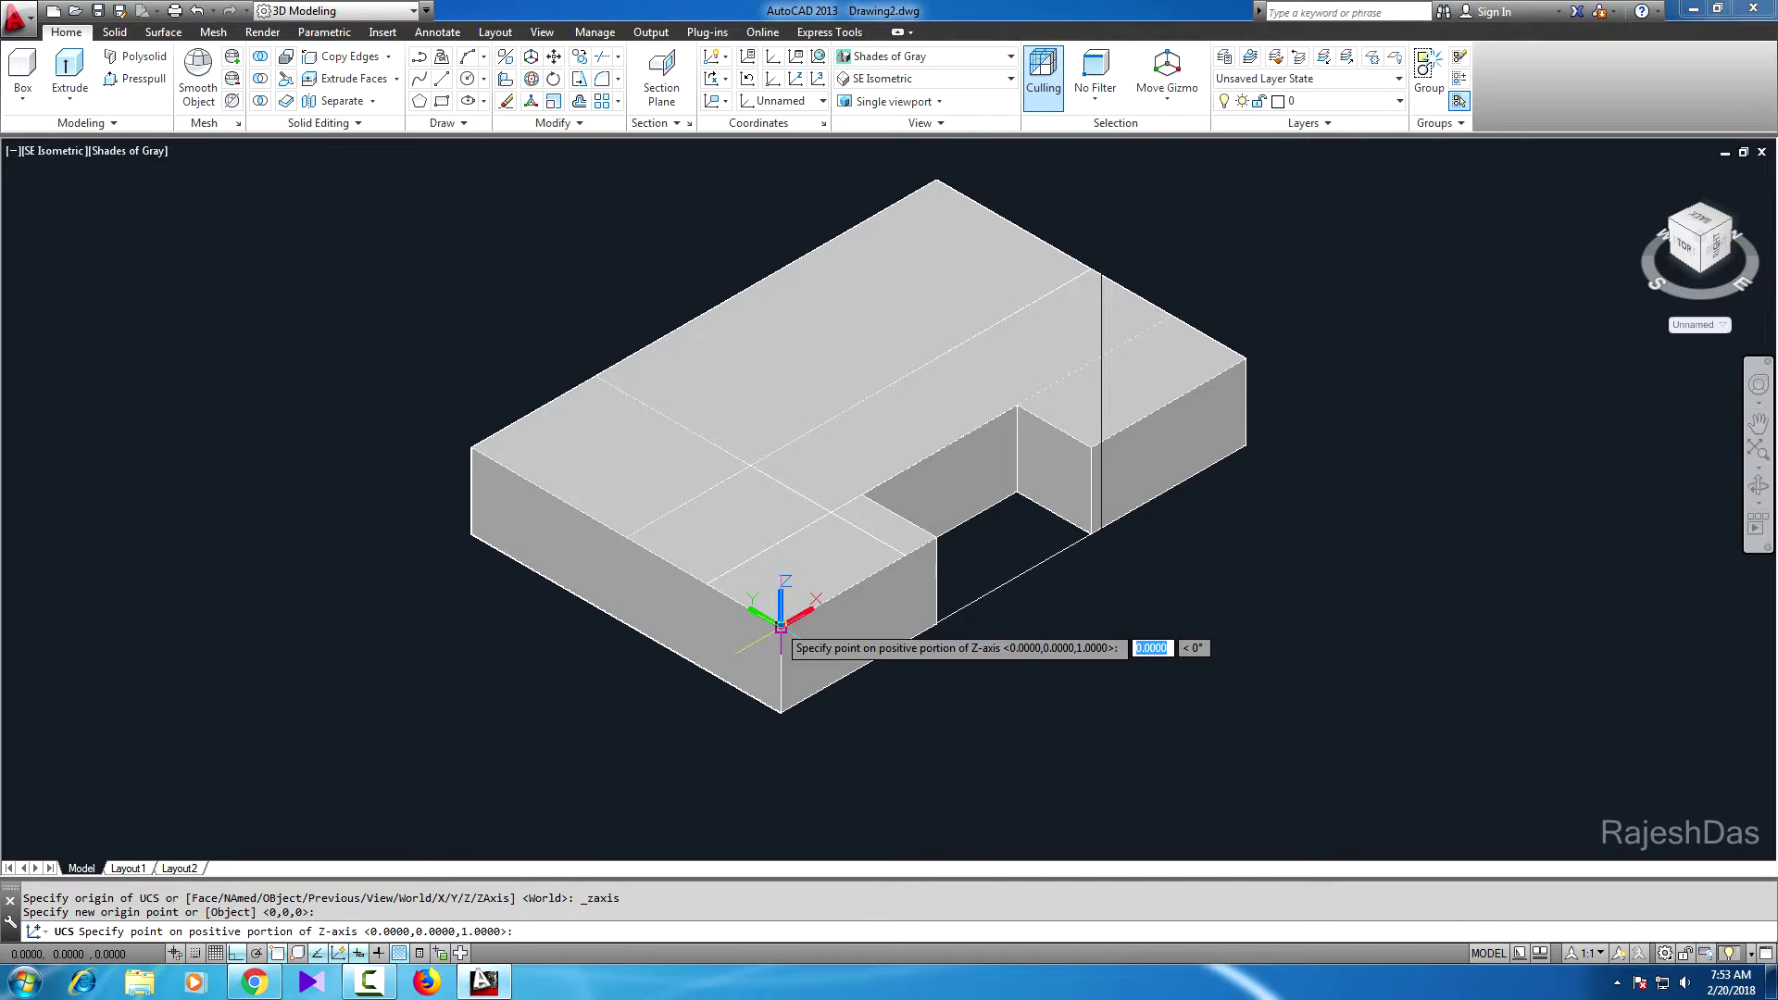
click(407, 377)
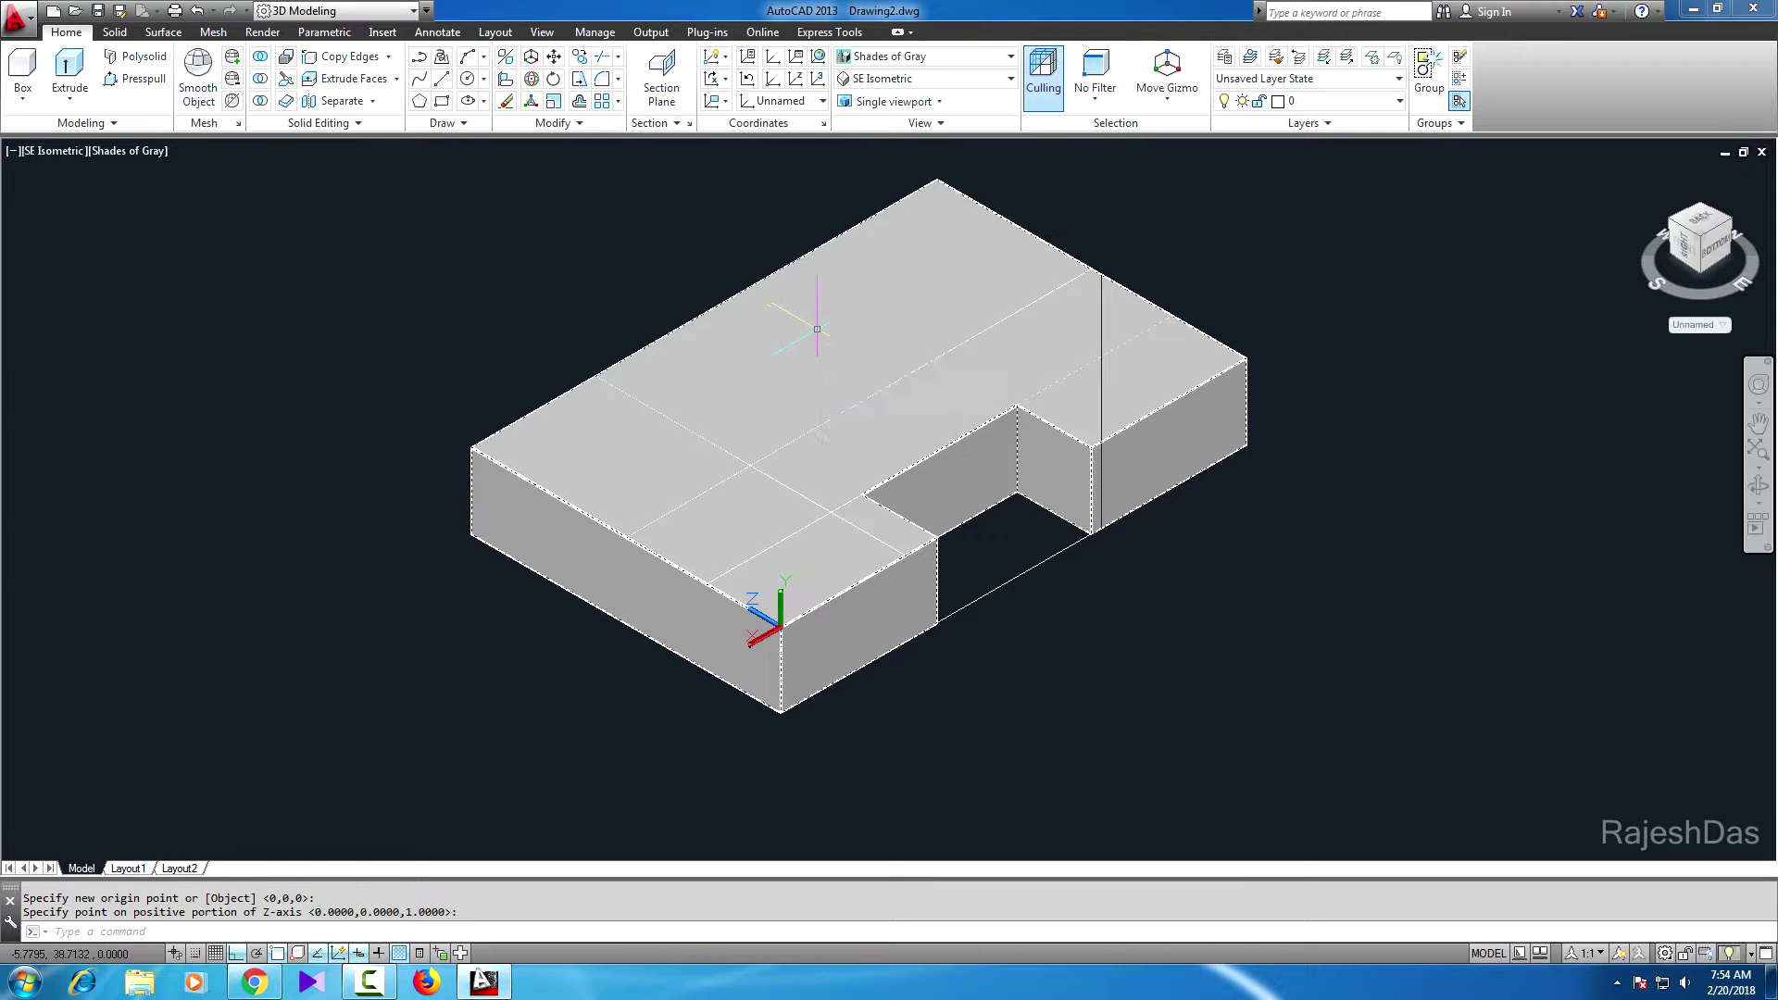
Start a polyline on the slab's back top edge with a 25-unit rise and 20-unit top.
click(425, 74)
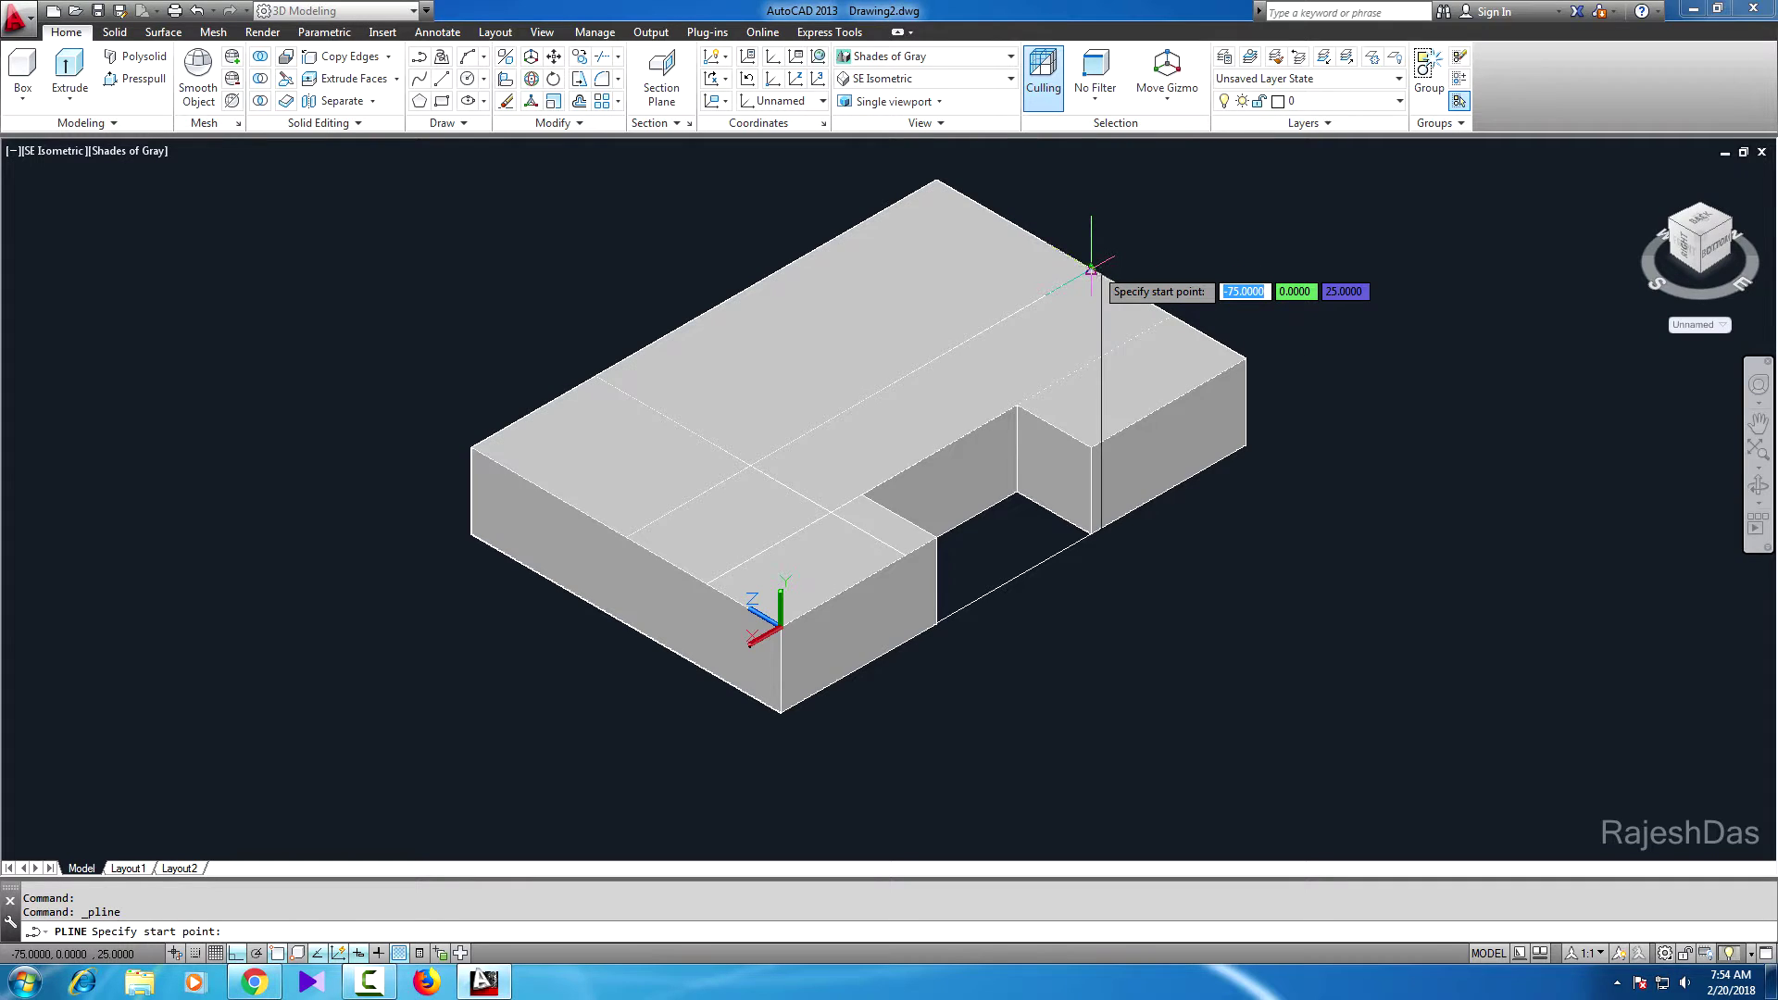
click(1091, 269)
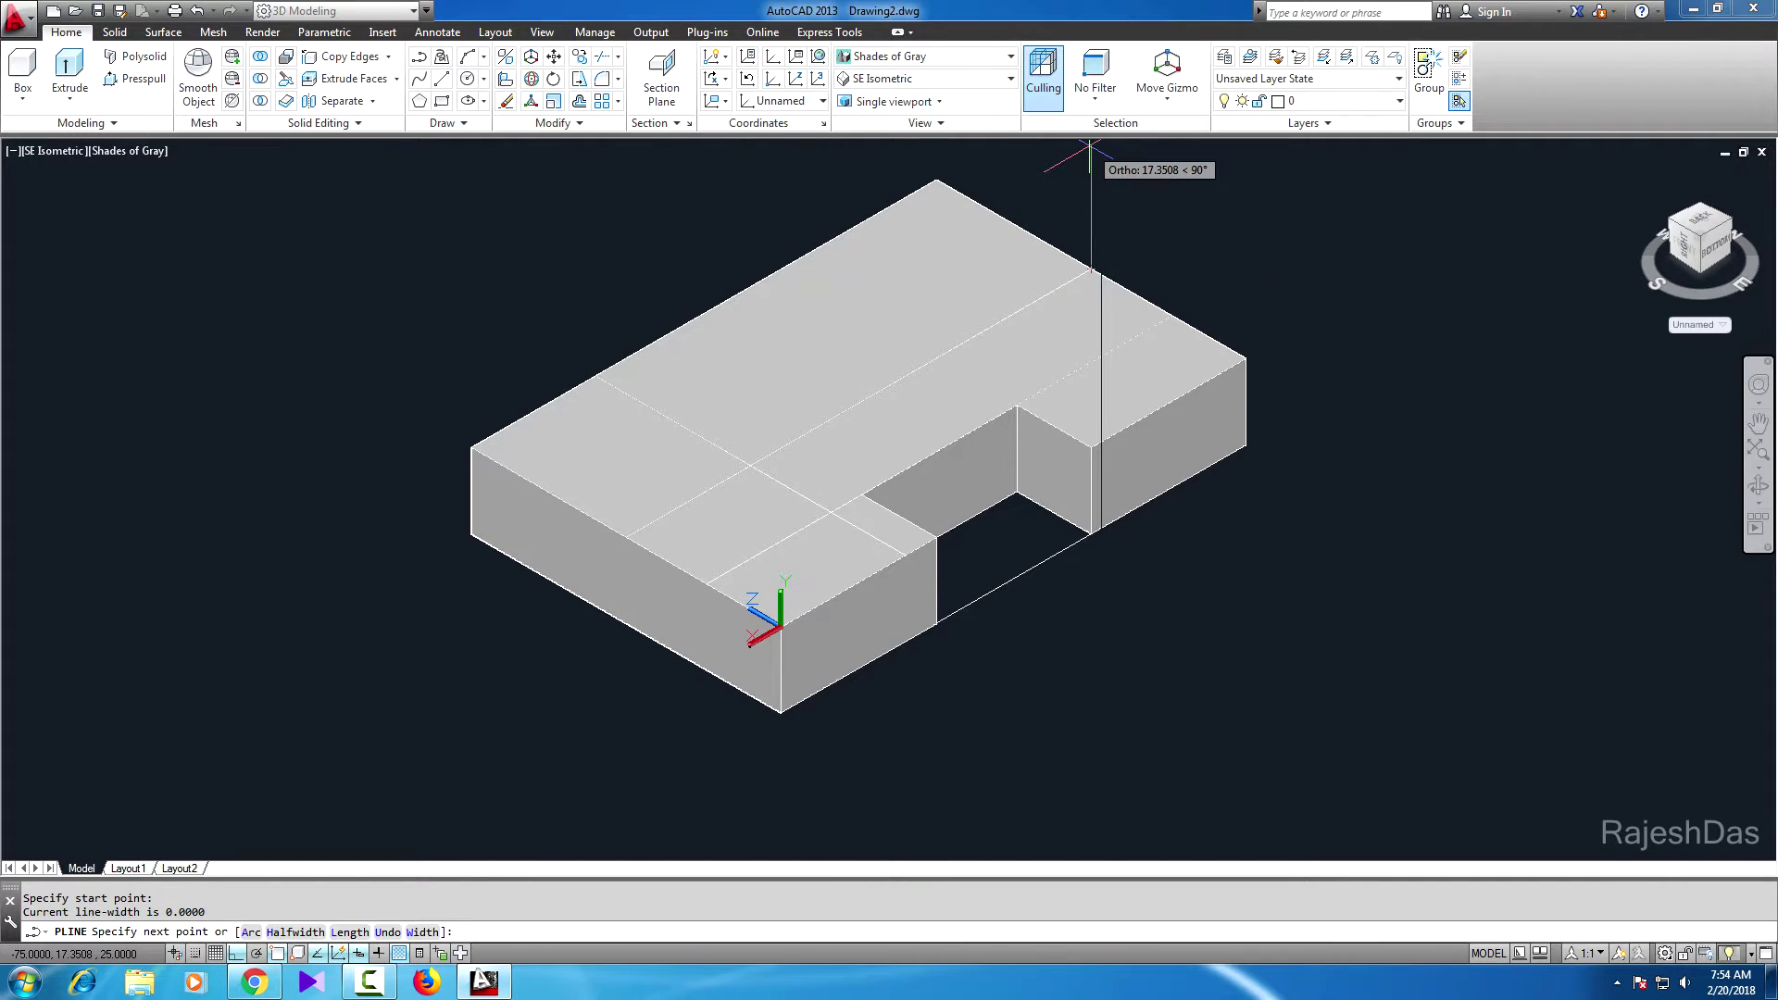
text(25)
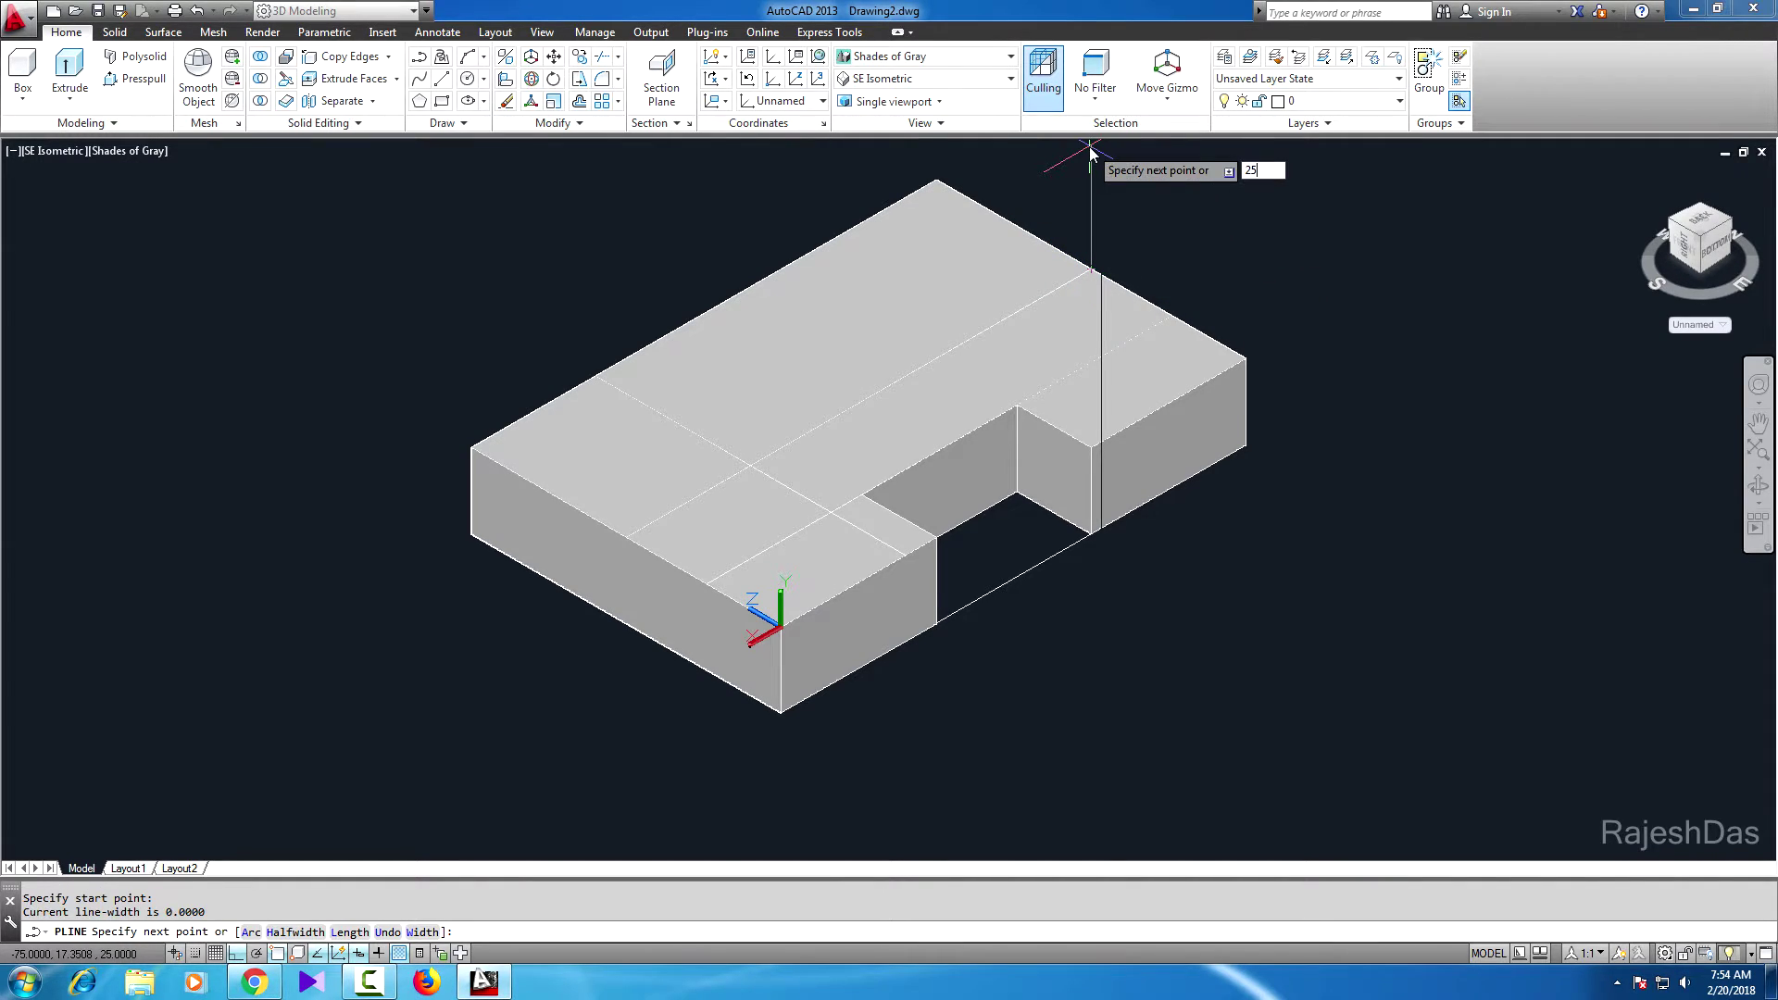
key(Return)
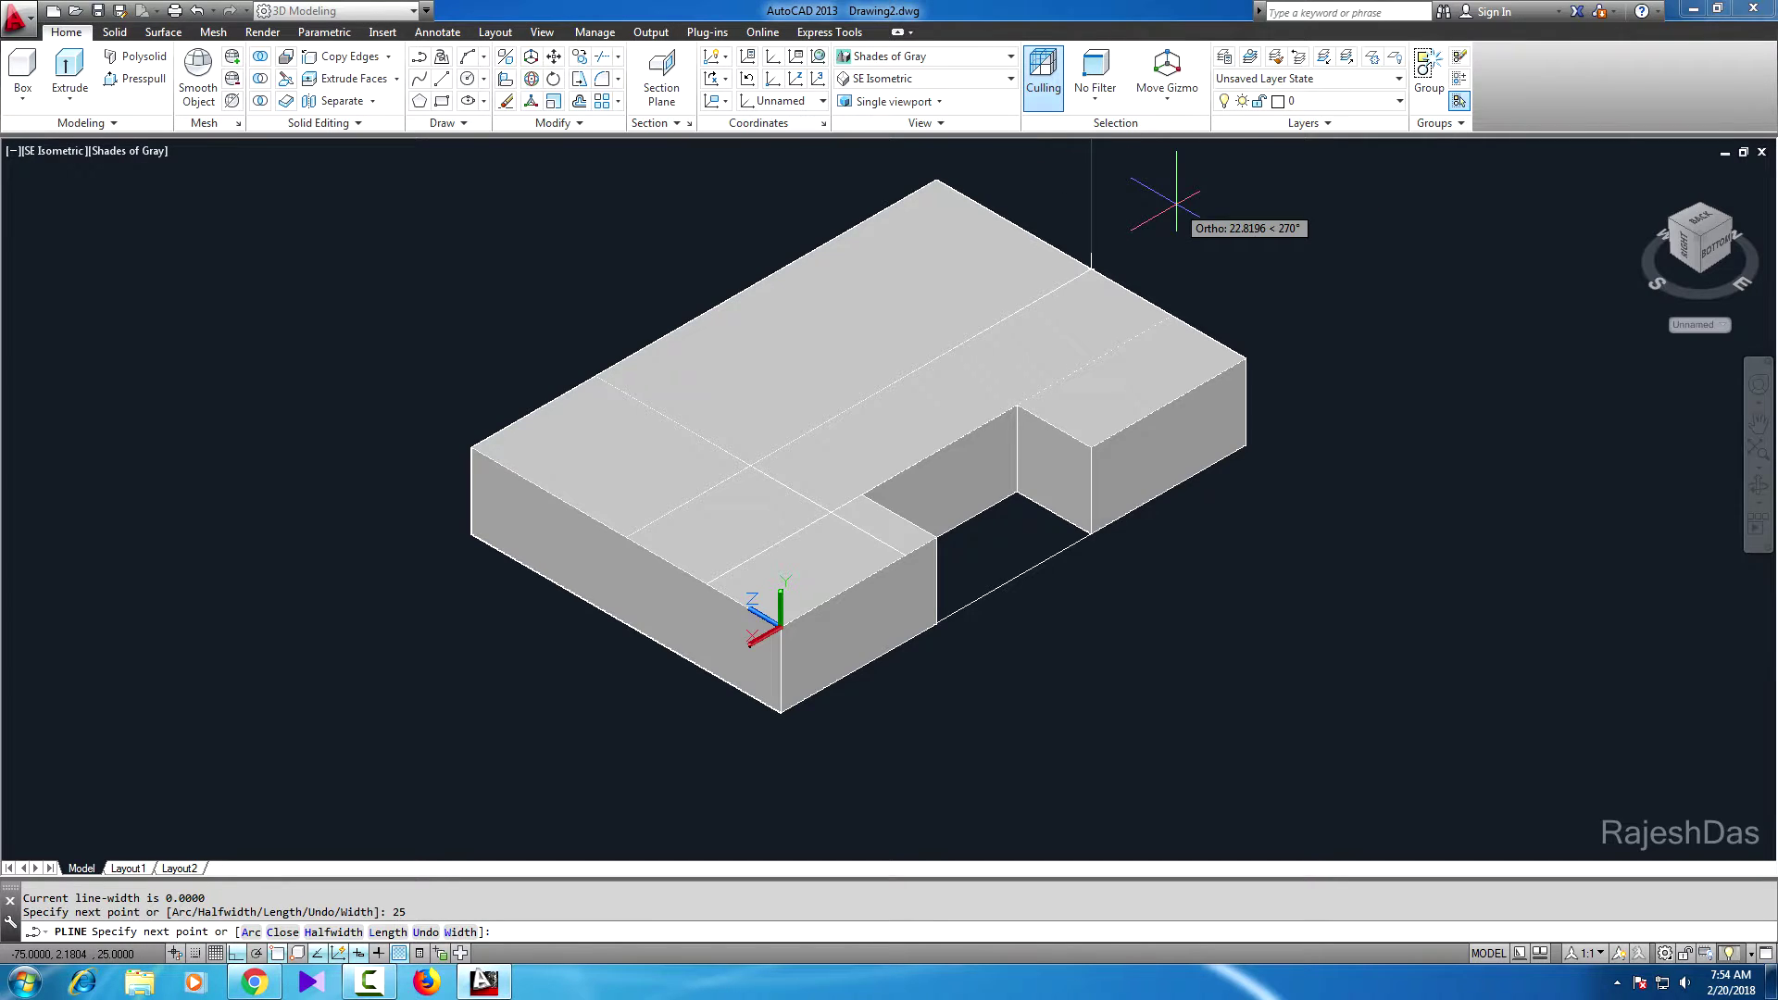
middle_drag(1176, 202, 1165, 395)
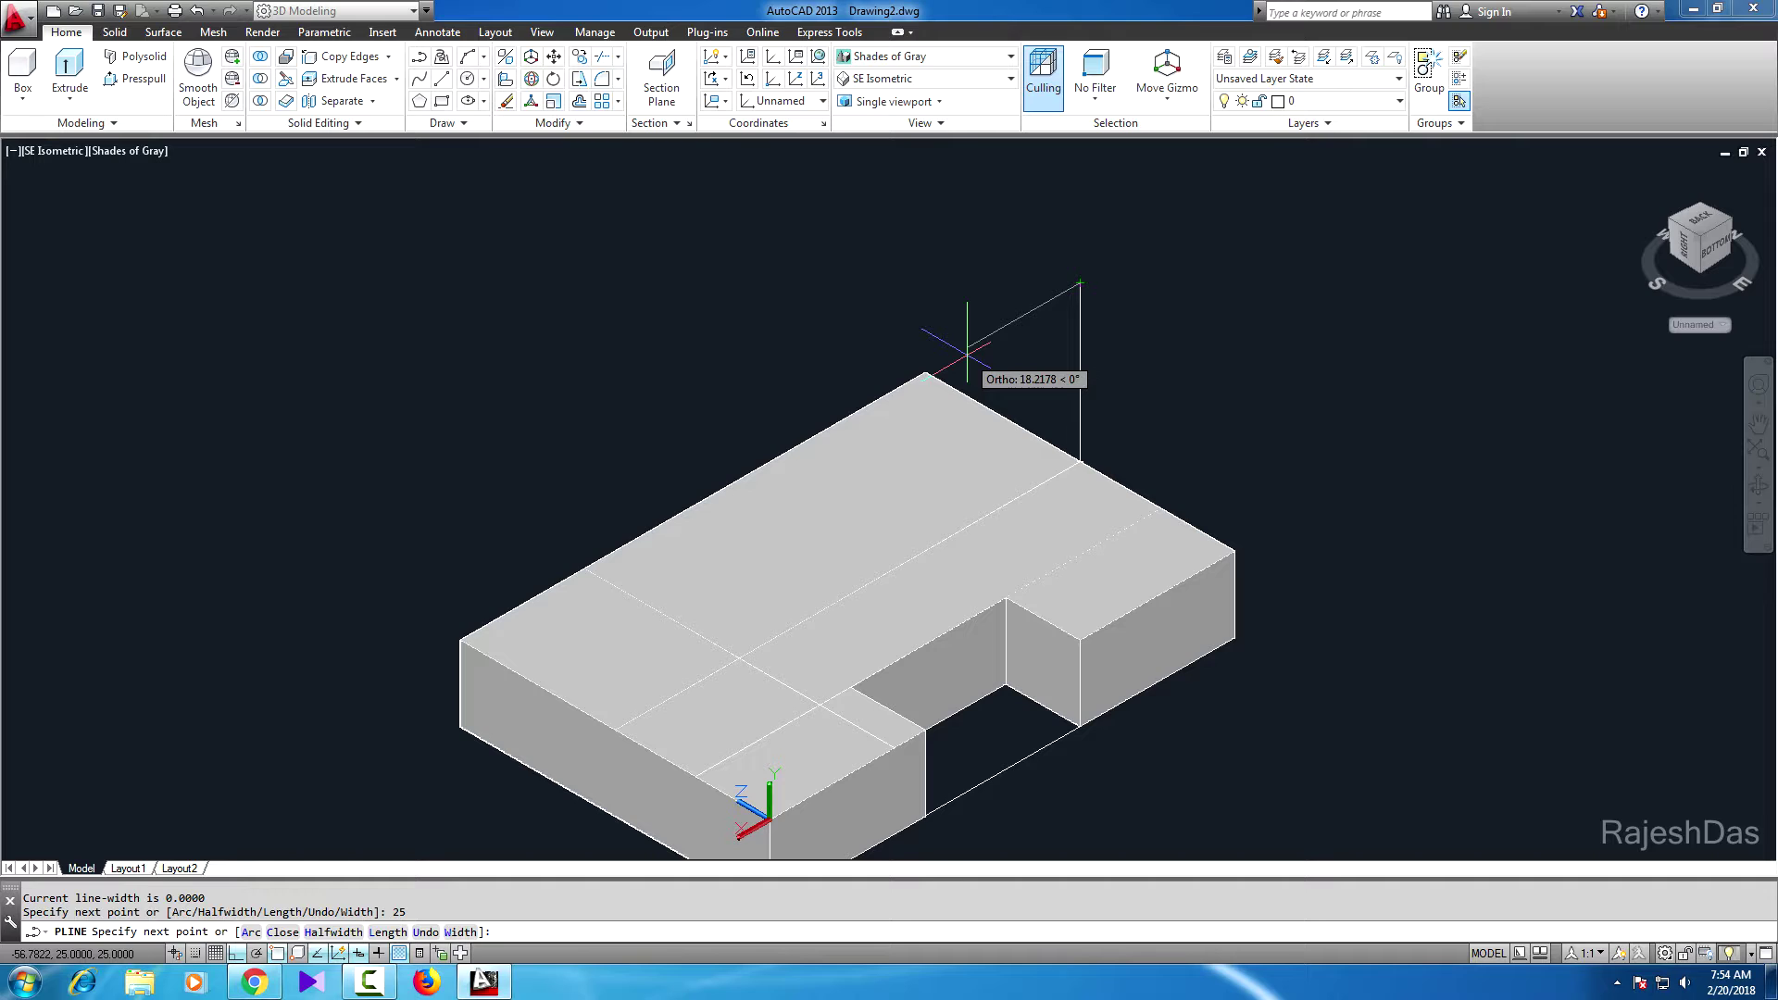
text(20)
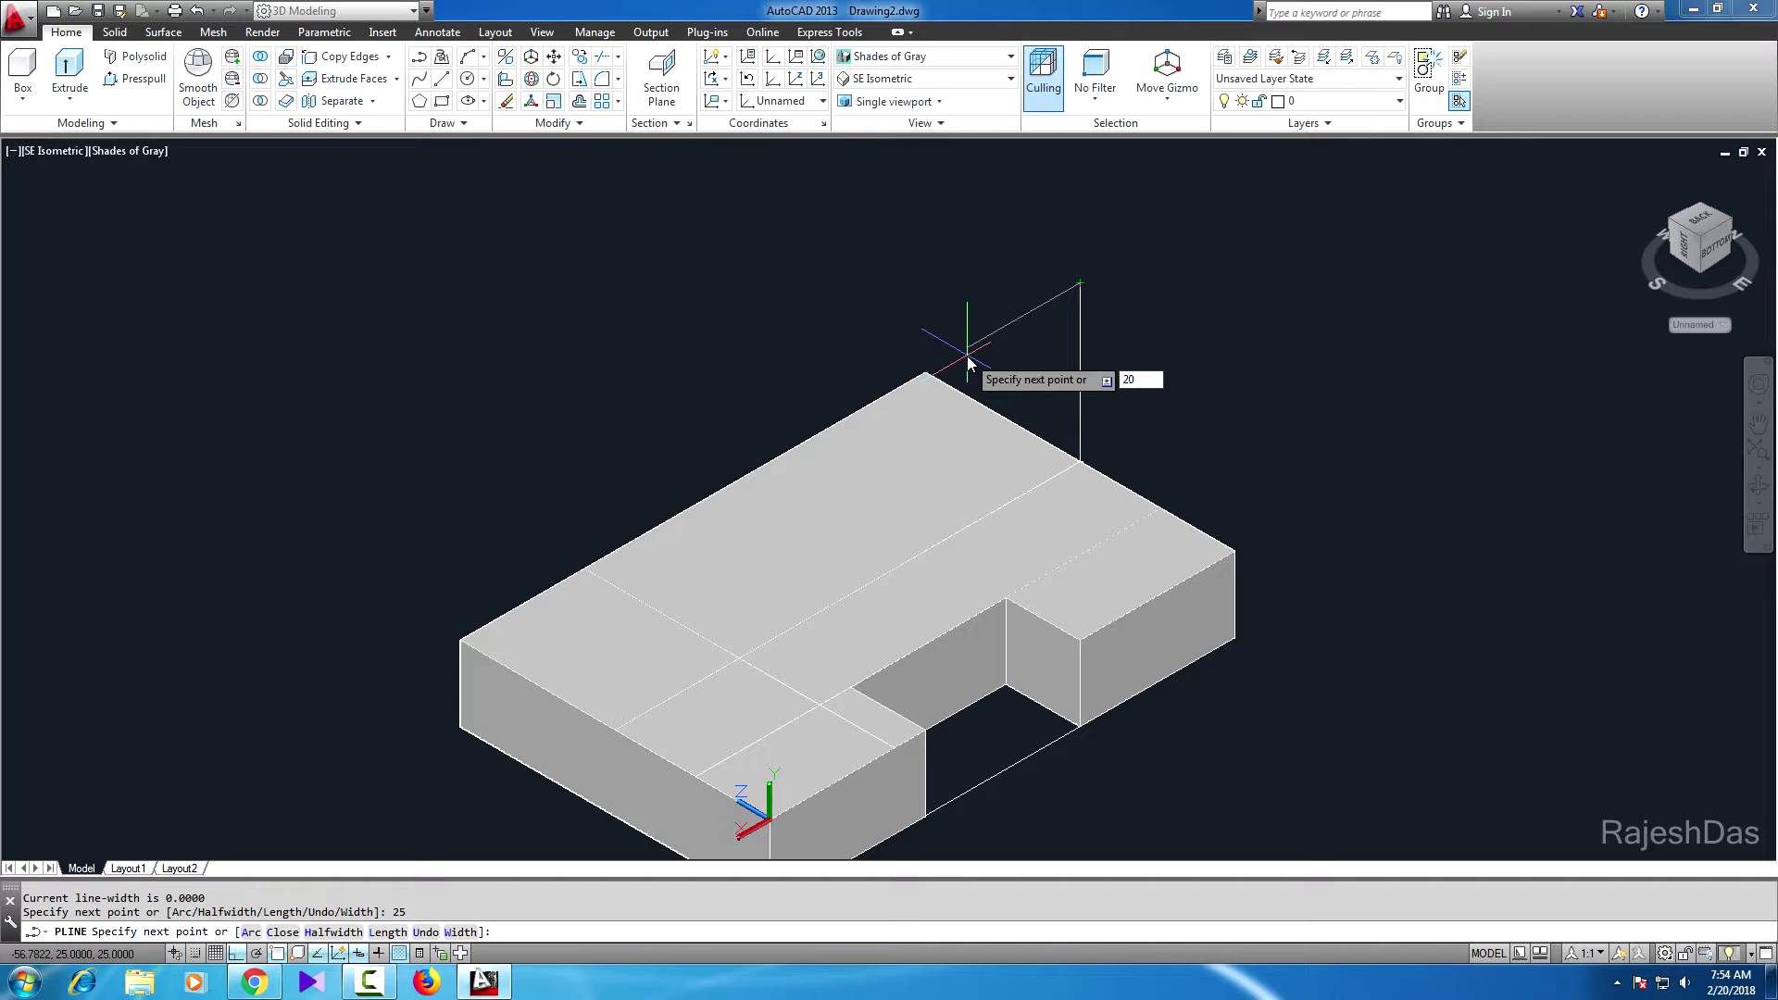
key(Return)
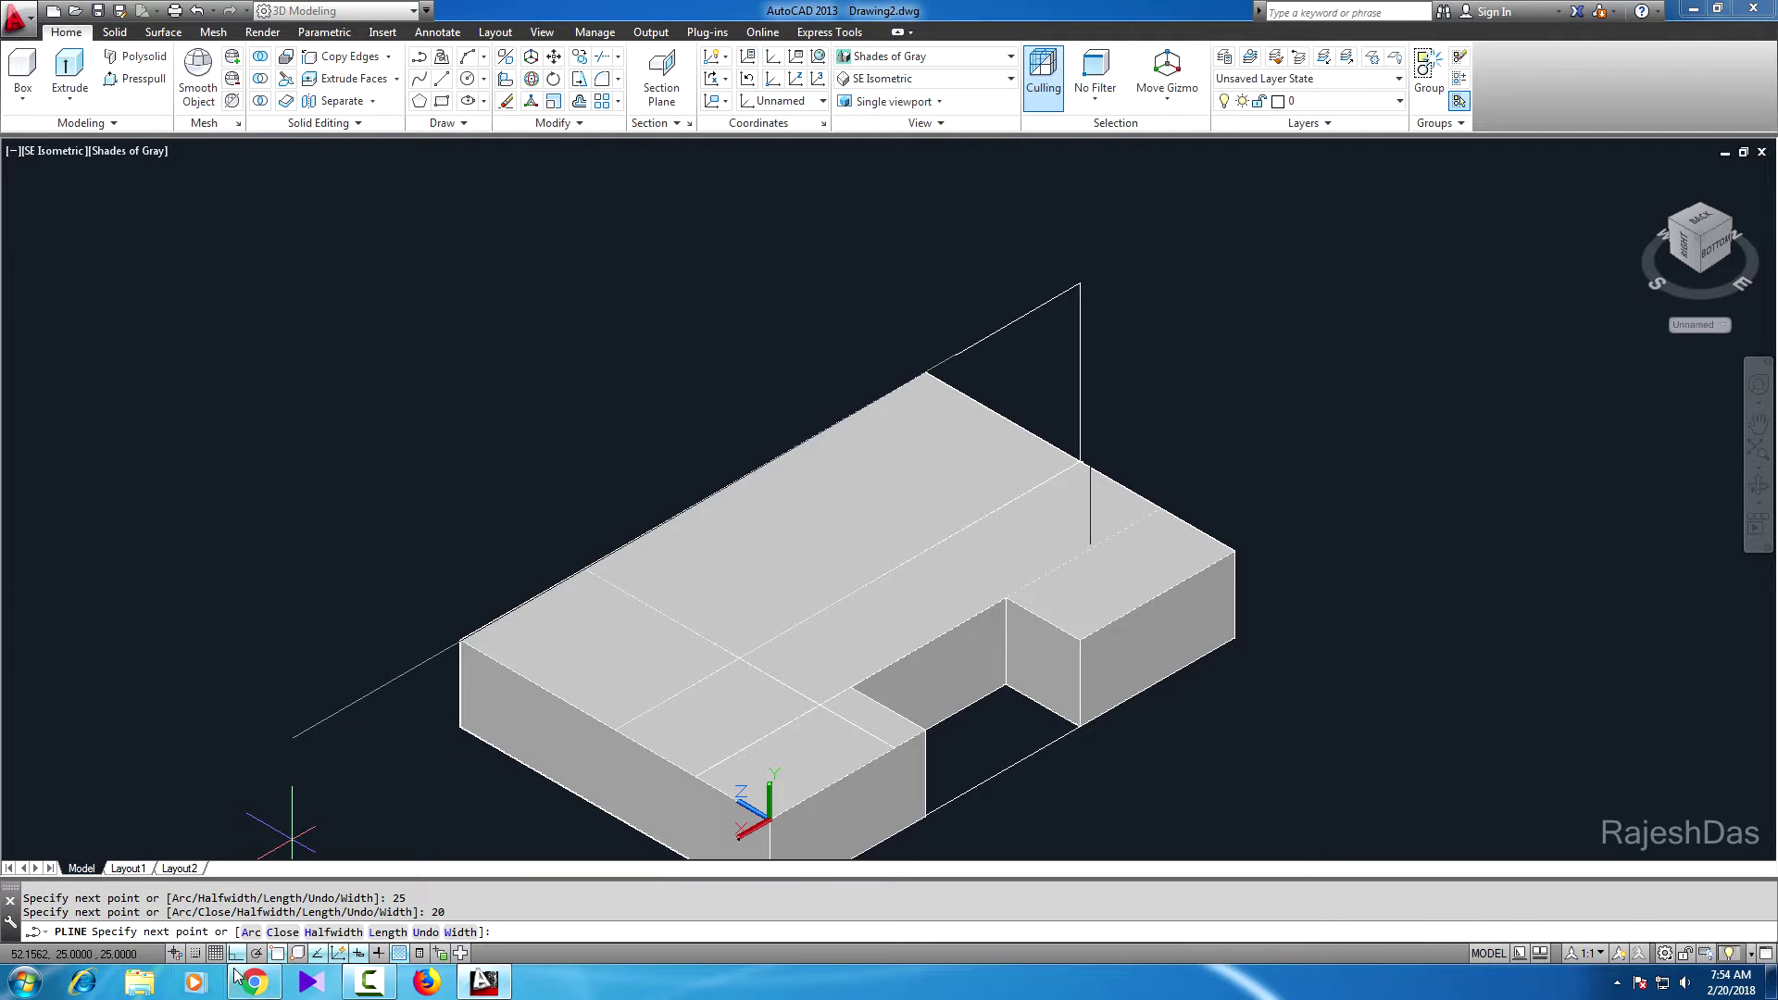
With Ortho off, add the slanted face down to the slab top, close the profile, then undo the last two segments.
key(F8)
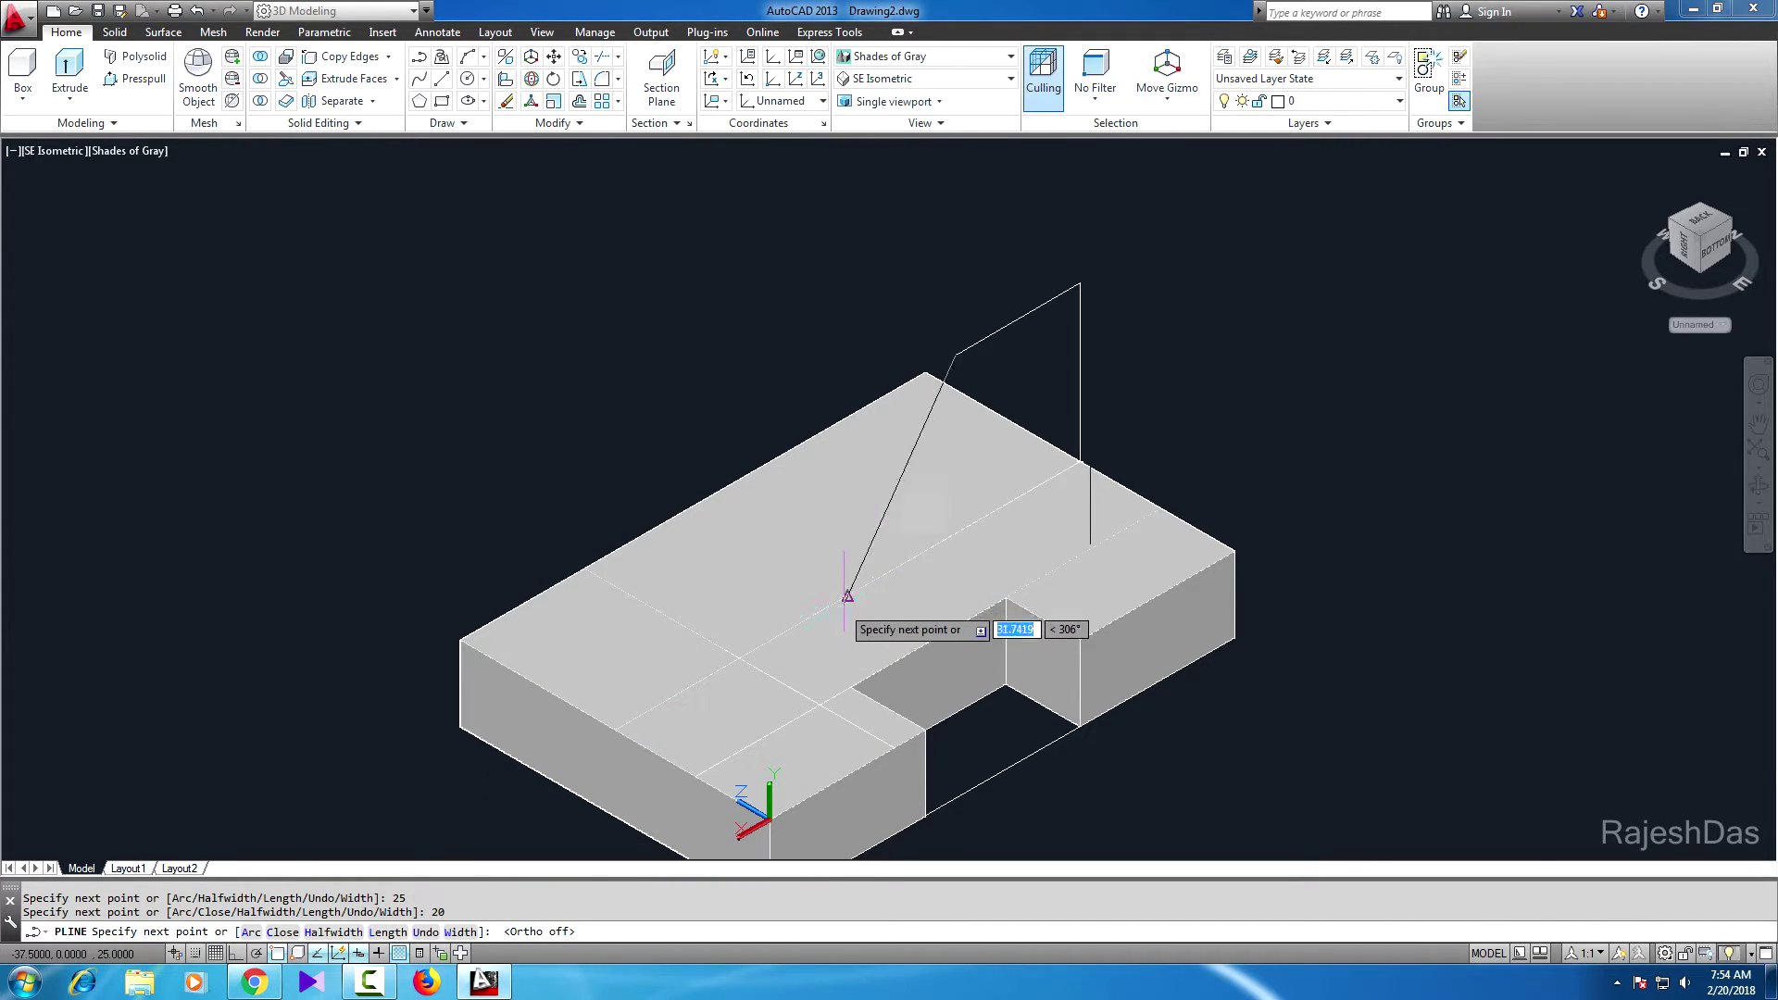
click(739, 658)
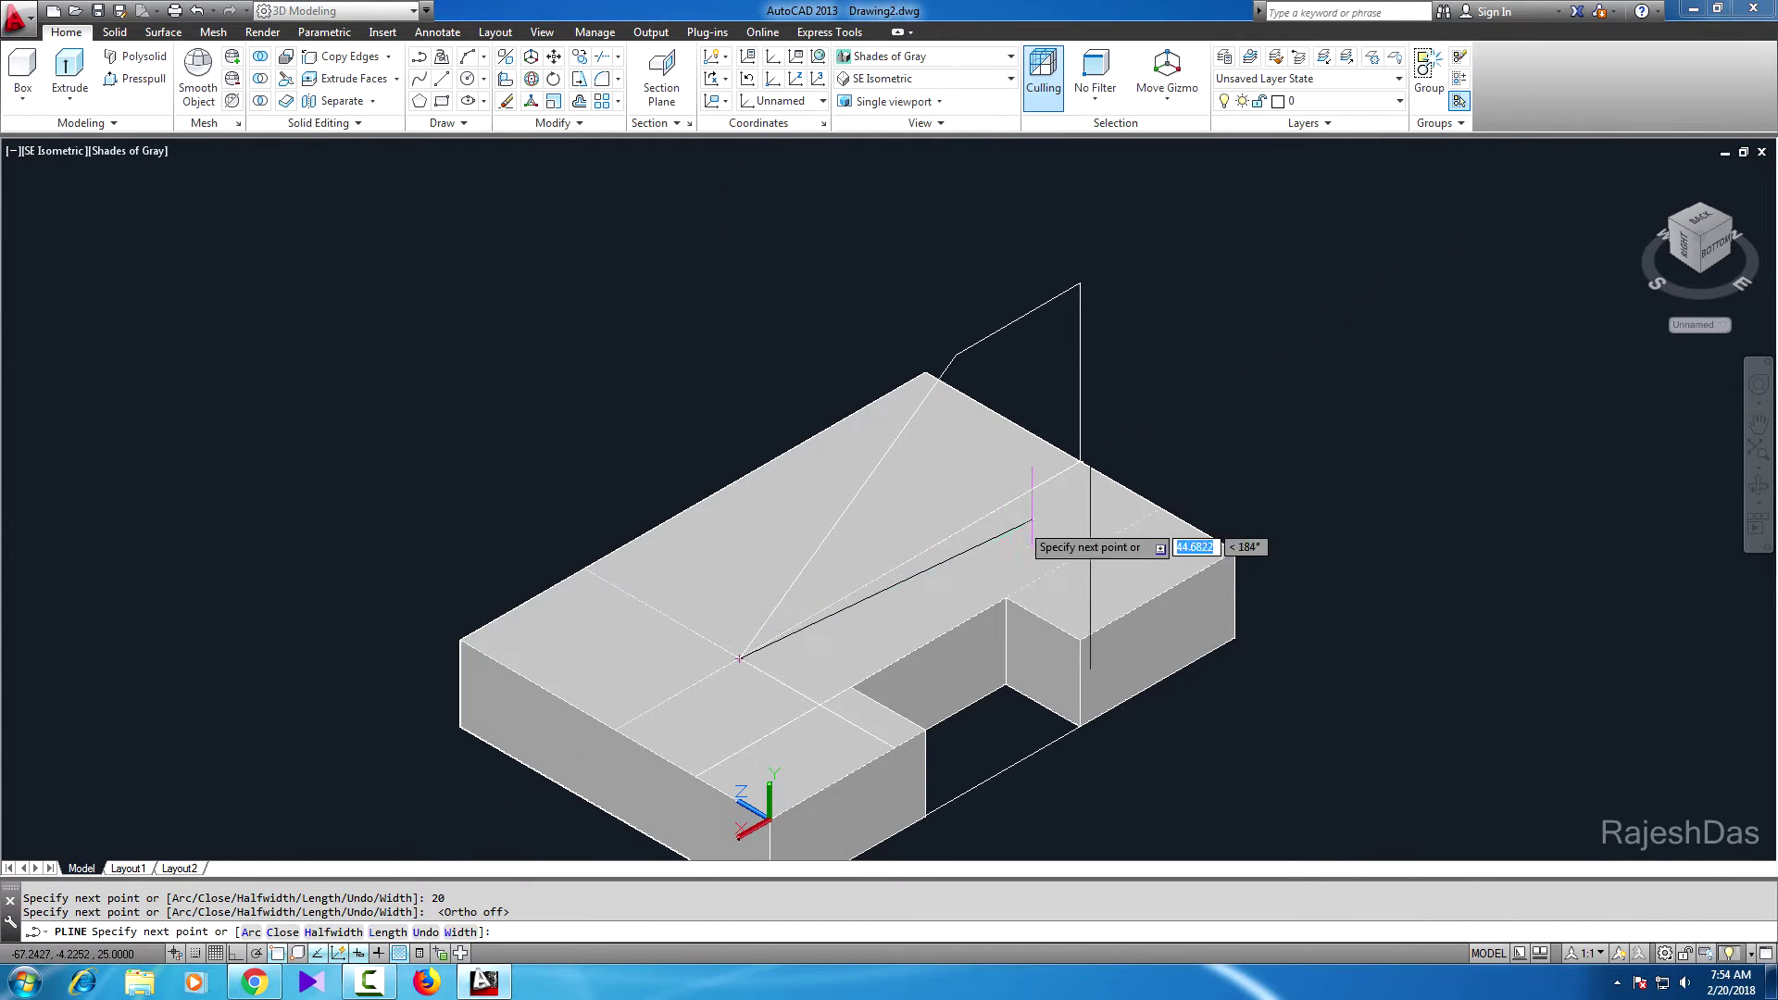
click(1080, 460)
right_click(1192, 405)
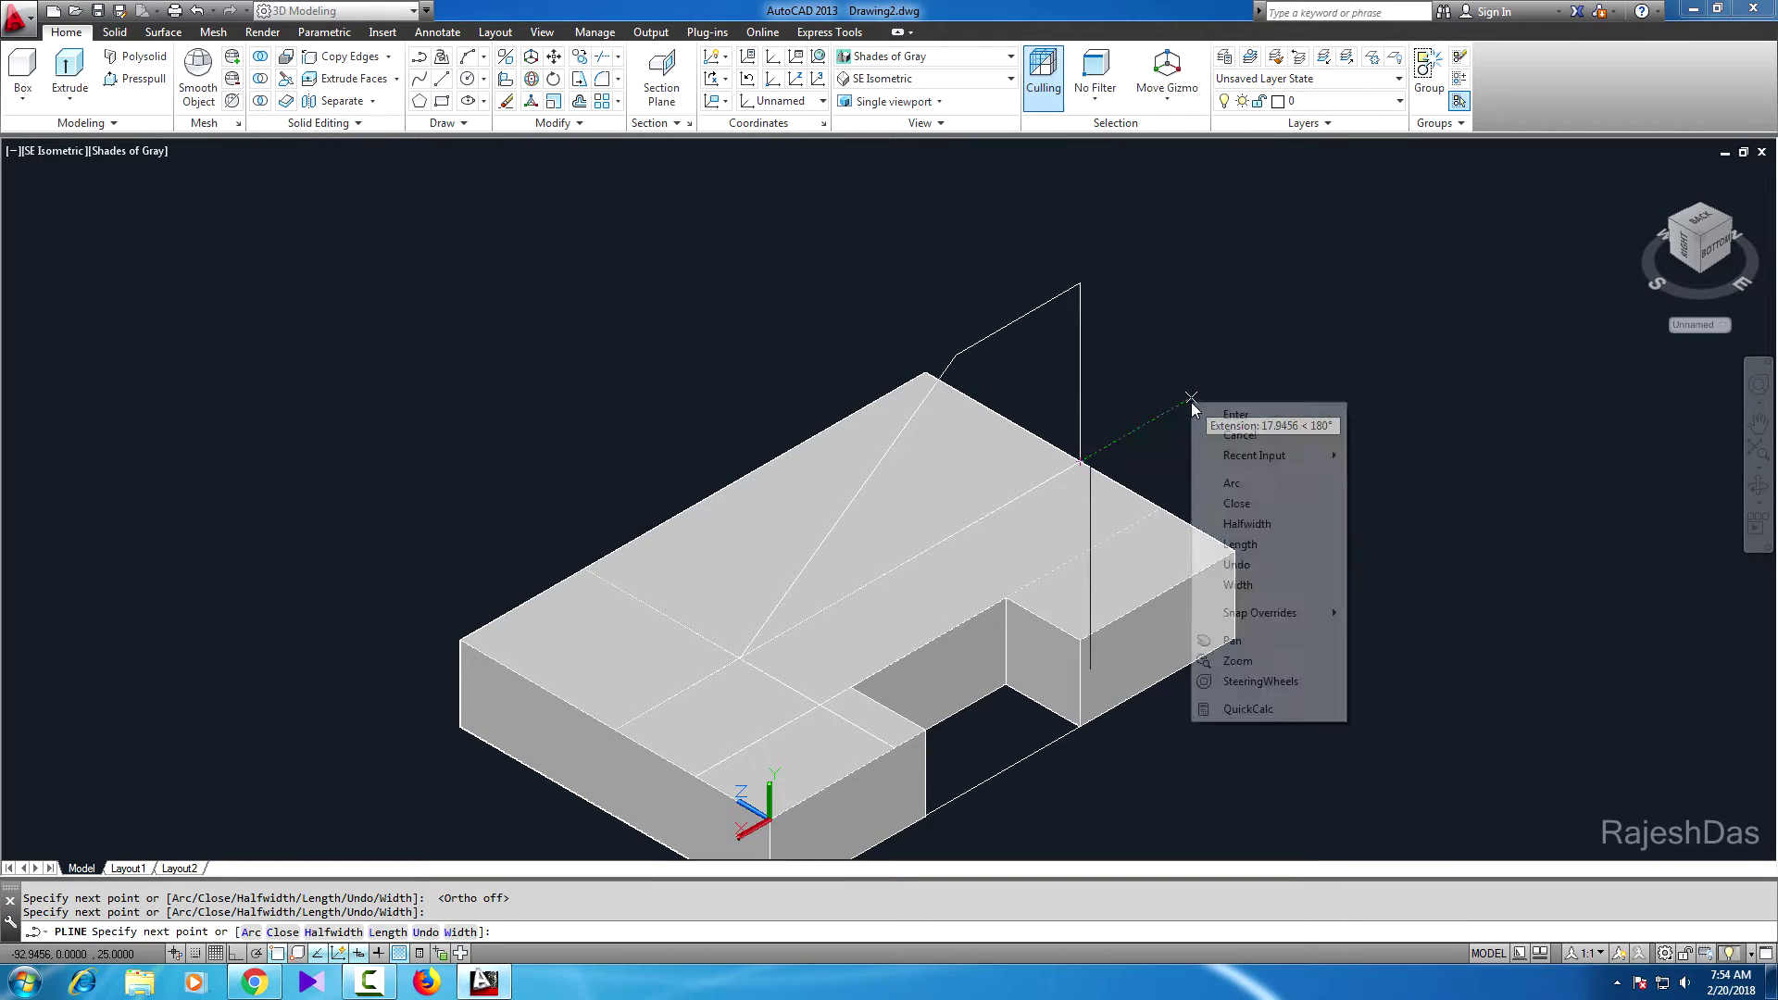
click(1219, 421)
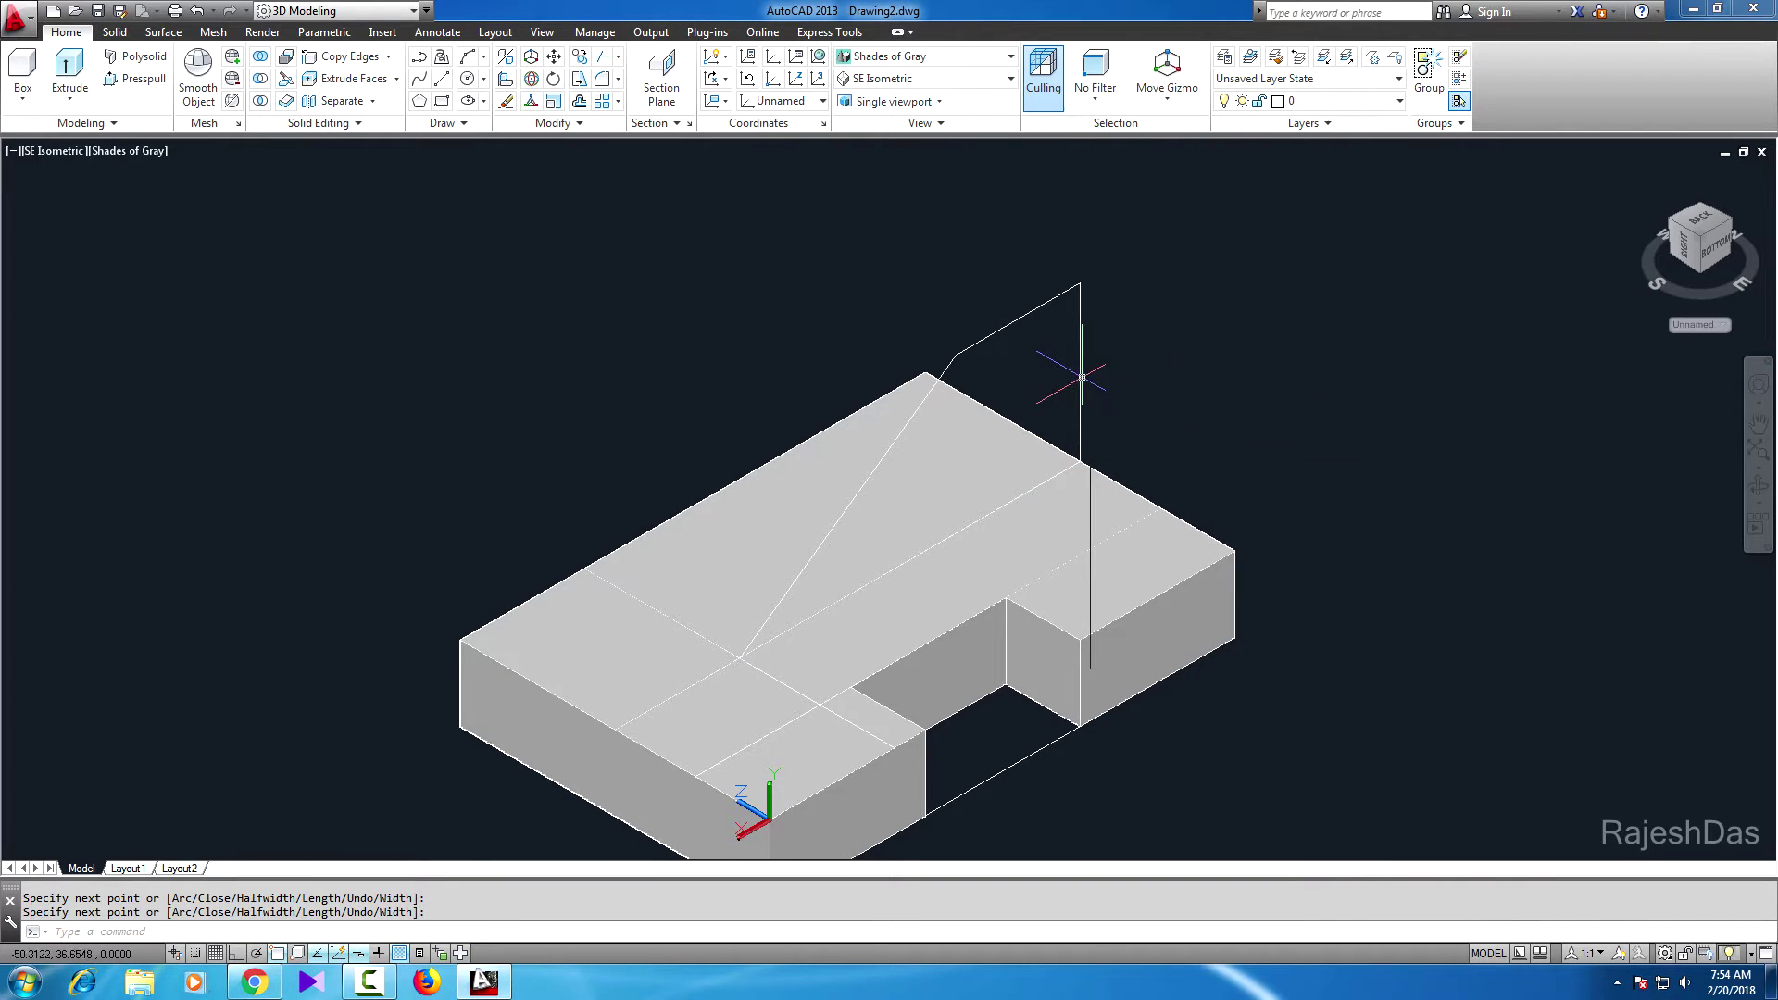
key(ctrl+z)
key(ctrl+z)
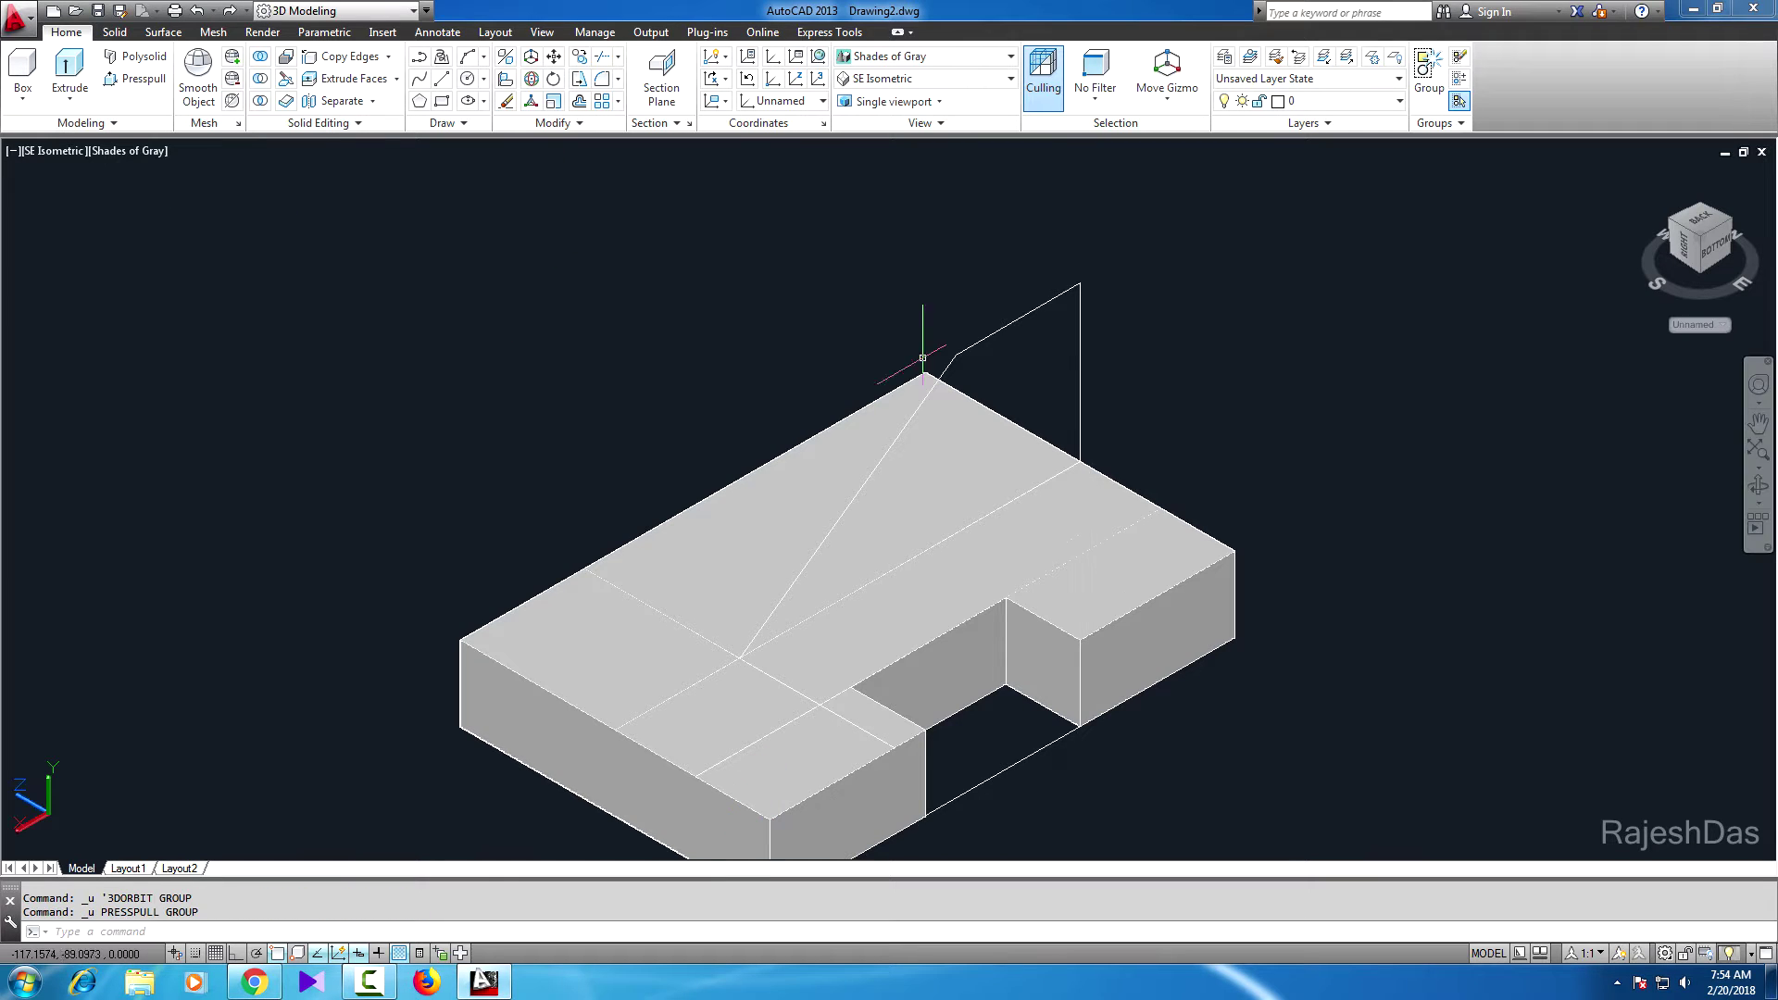
Join the sloped-block profile lines into a single 3D polyline with Join.
click(461, 124)
click(557, 124)
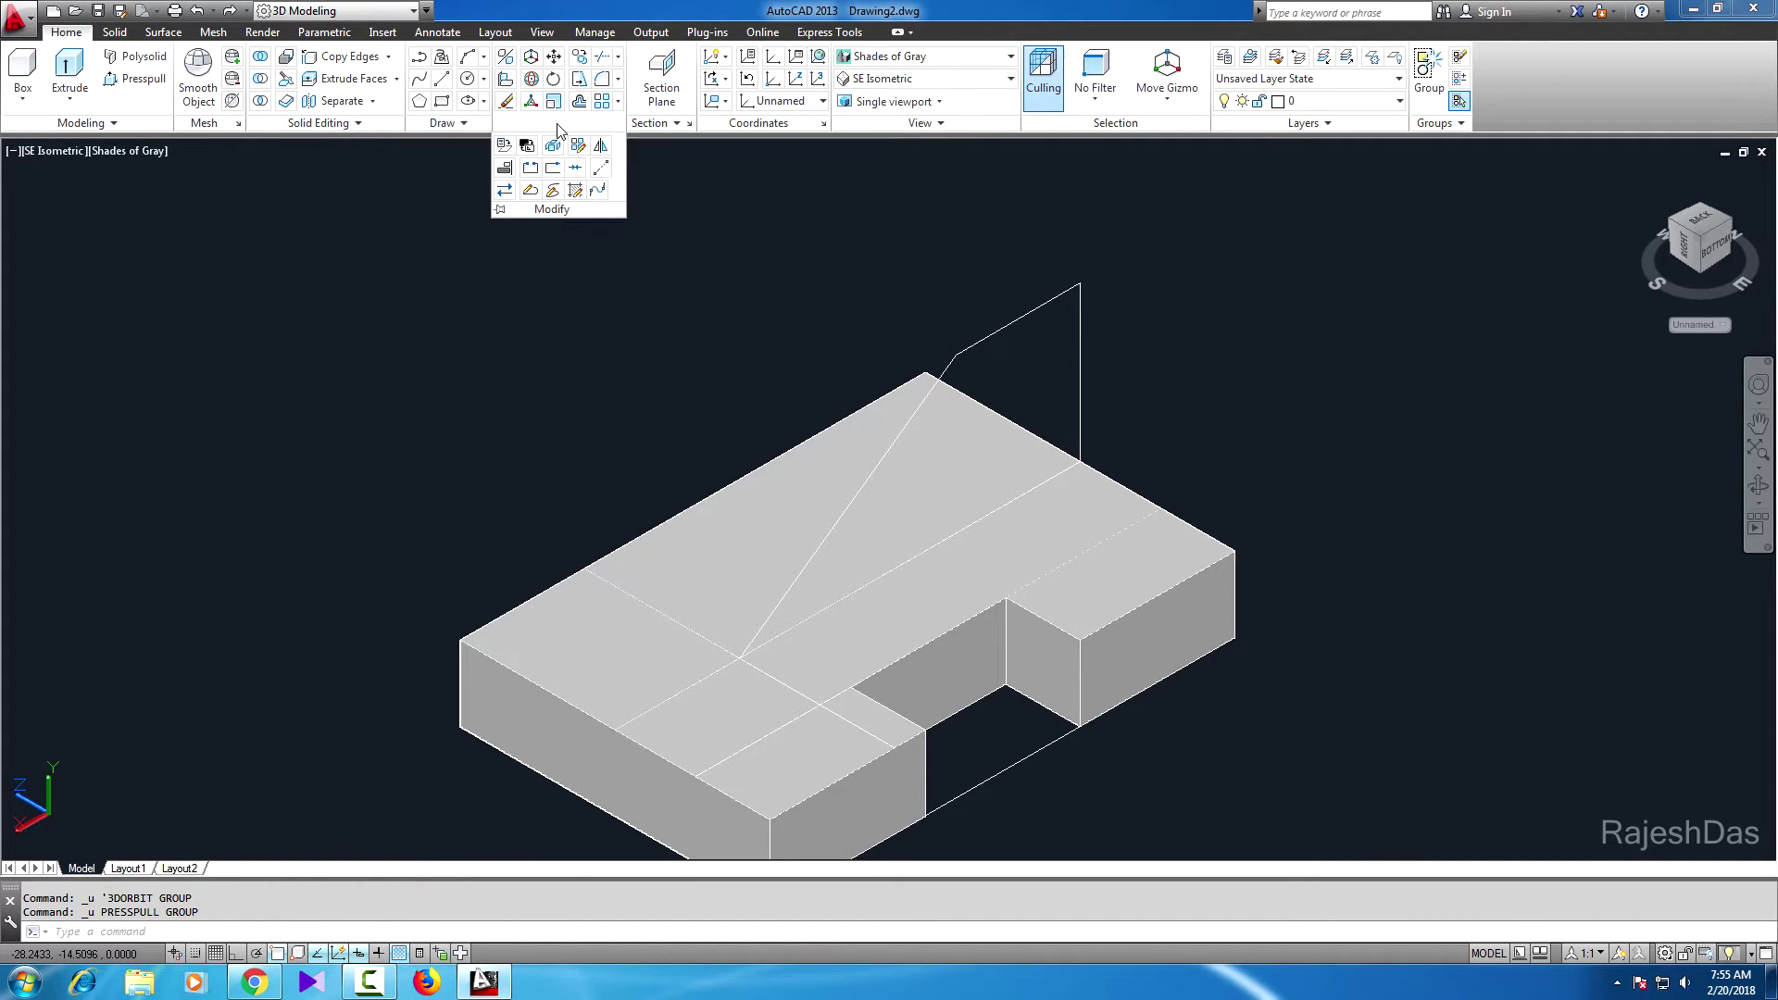
click(574, 168)
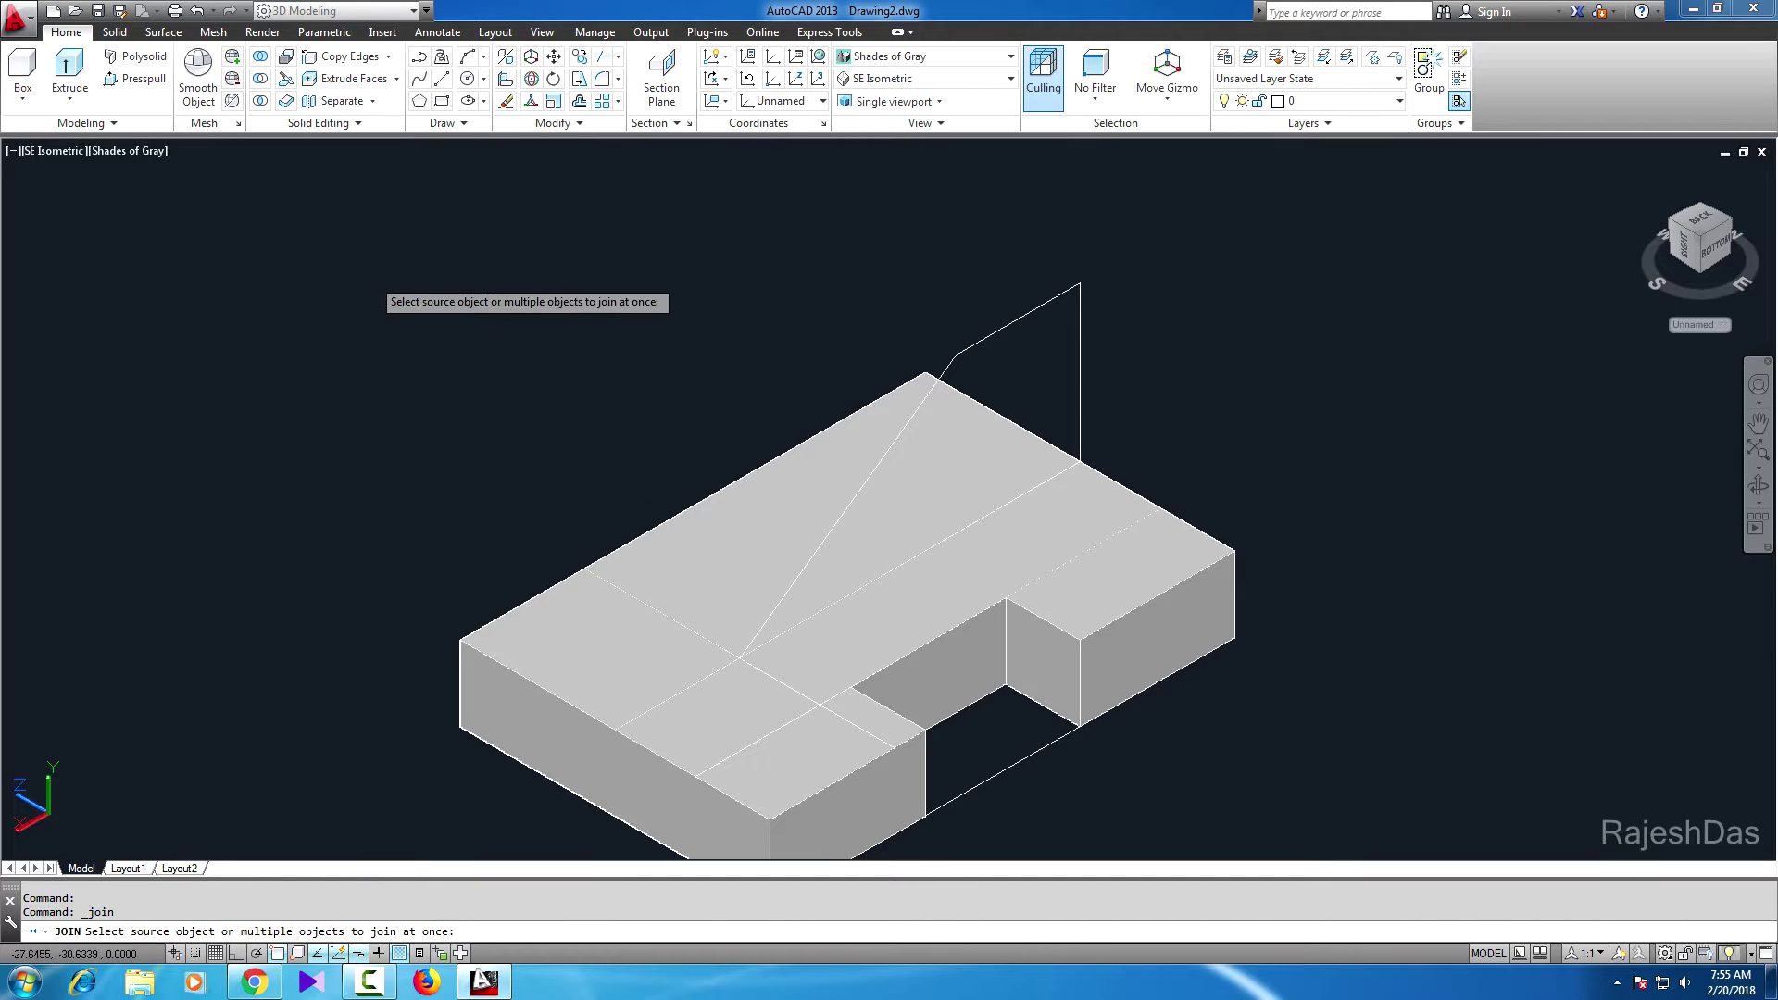
click(368, 193)
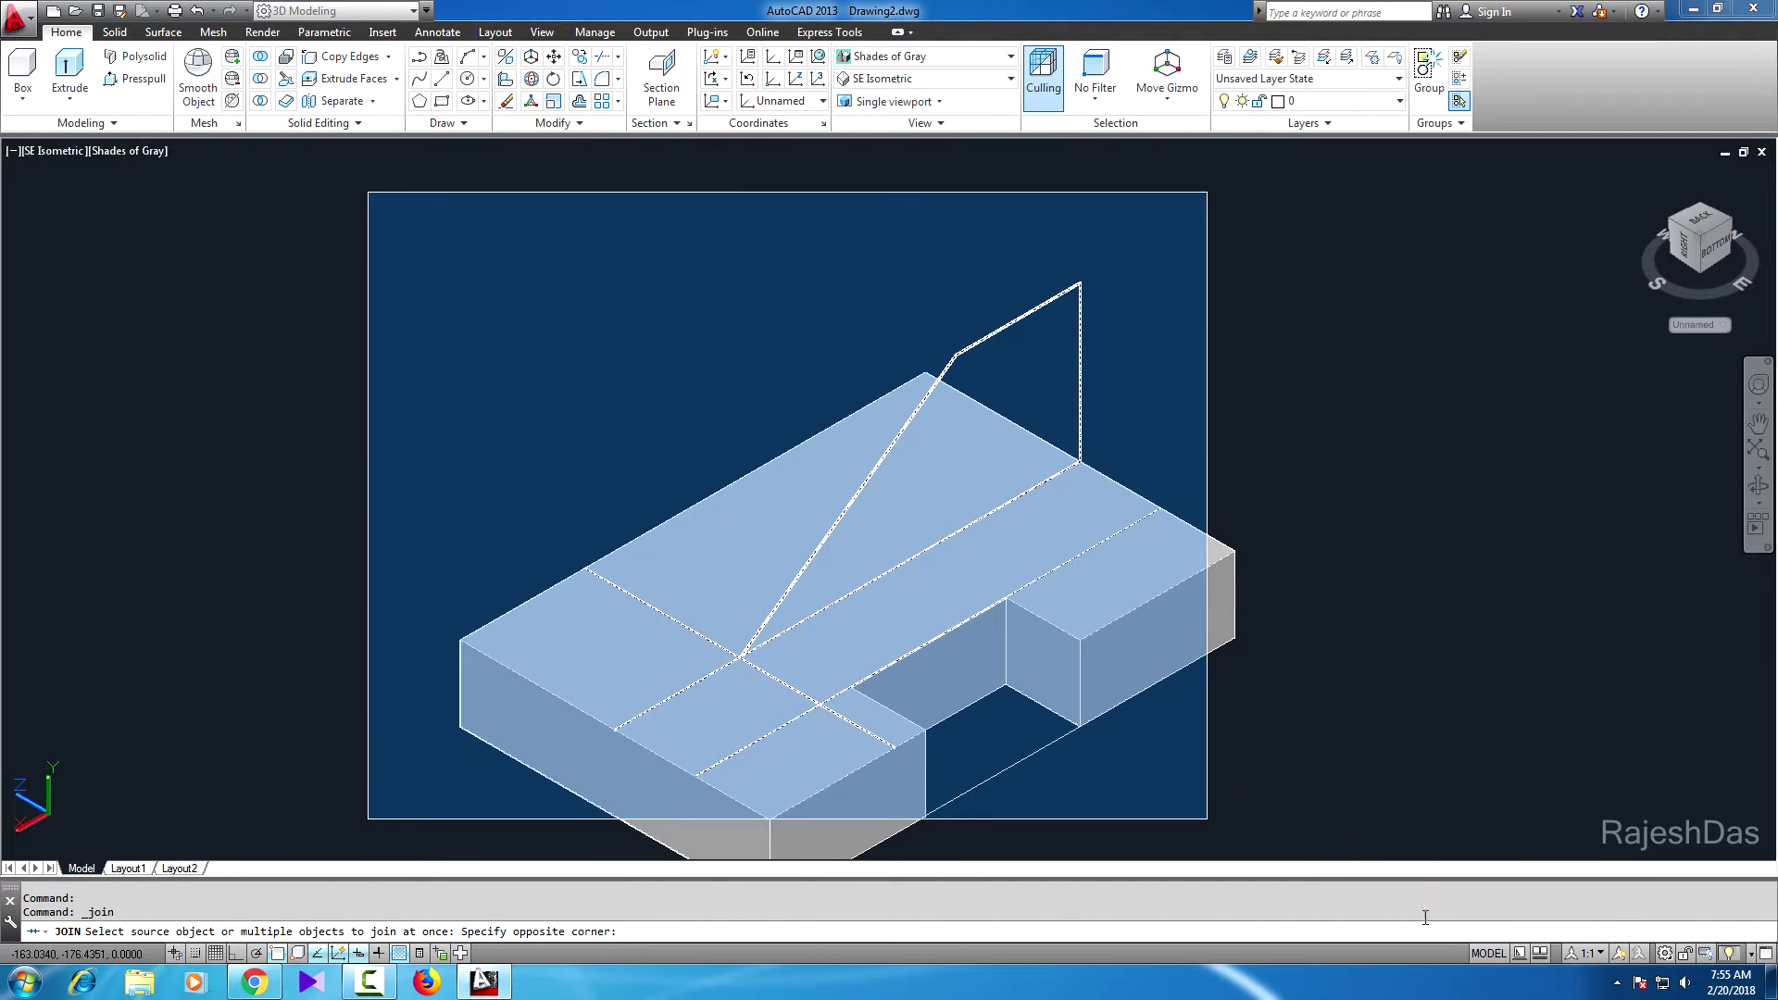
click(1394, 847)
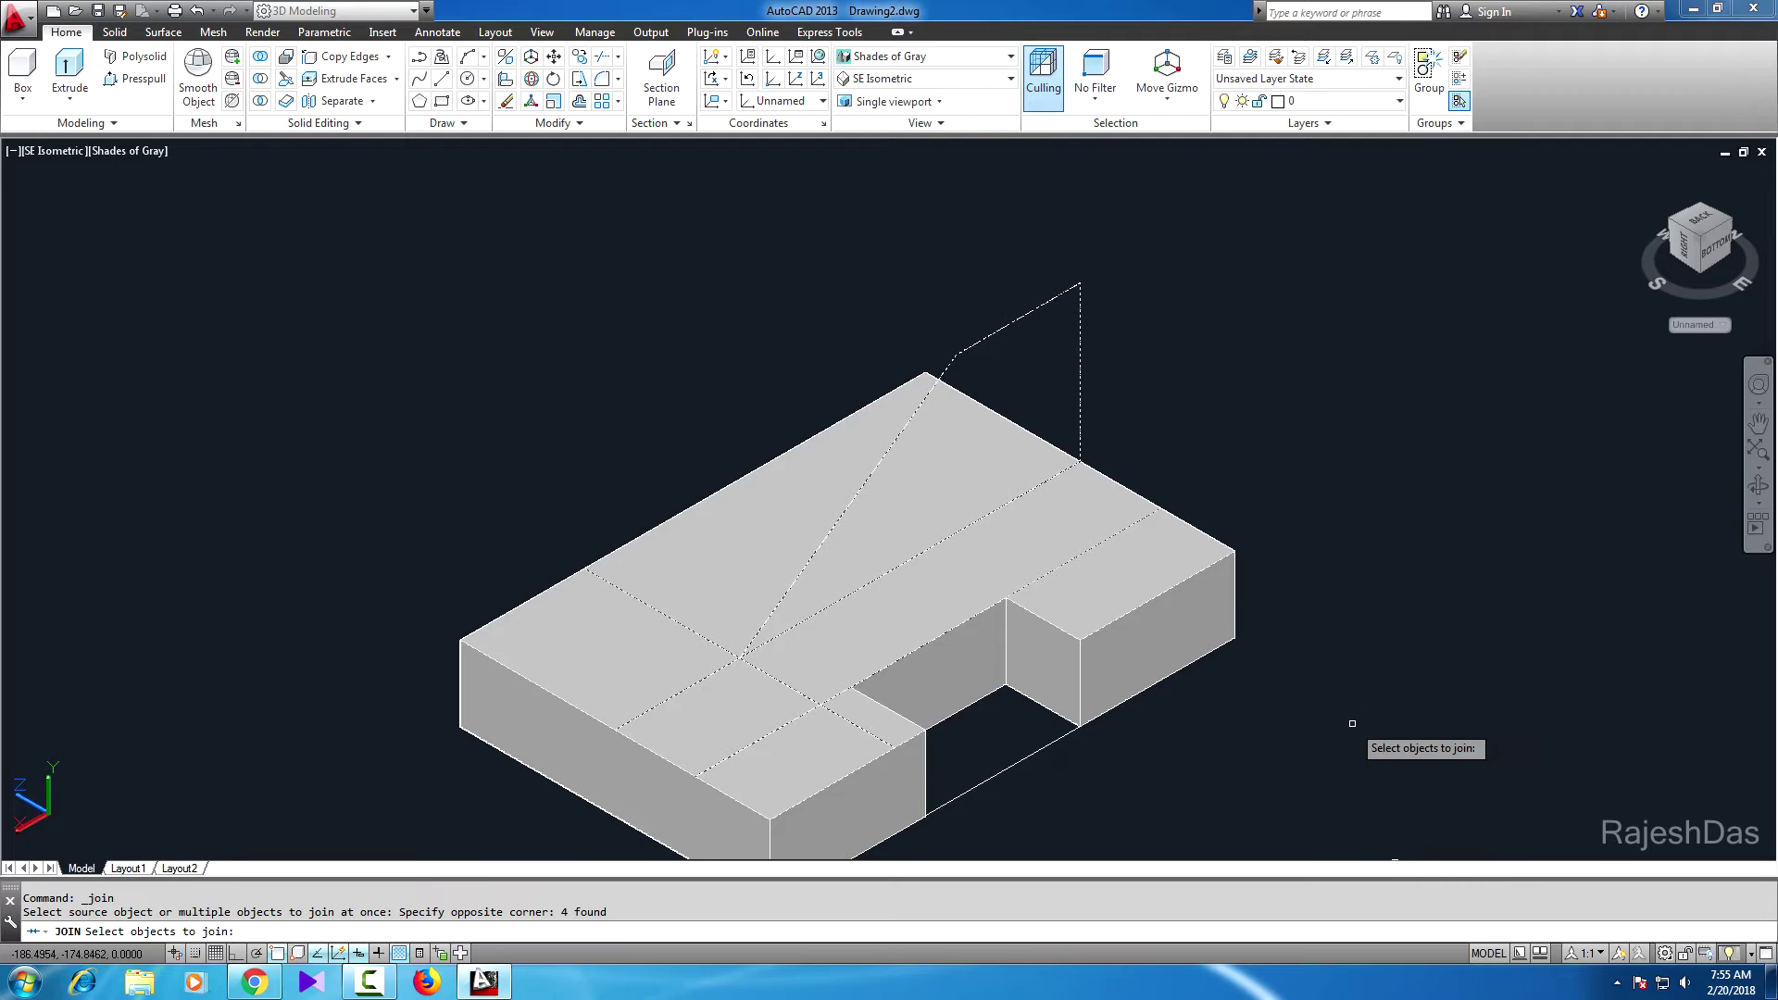
key(Return)
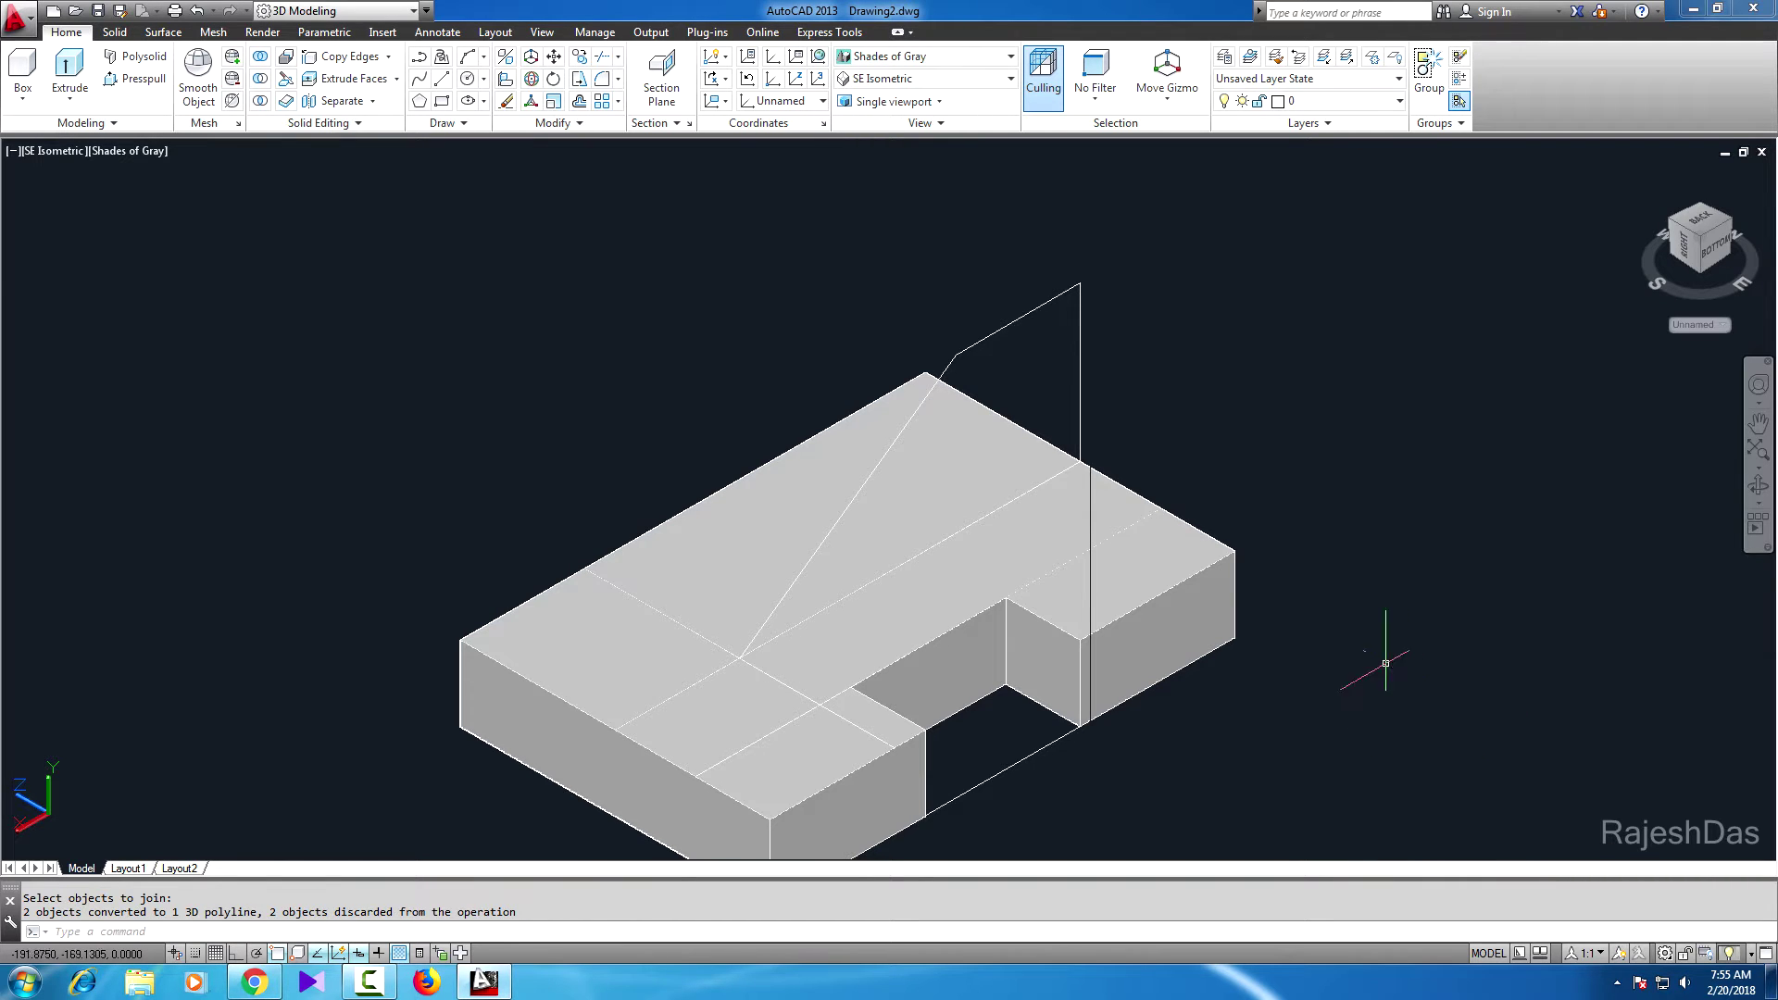
Presspull the sloped profile across the slab into a solid inclined block.
click(70, 69)
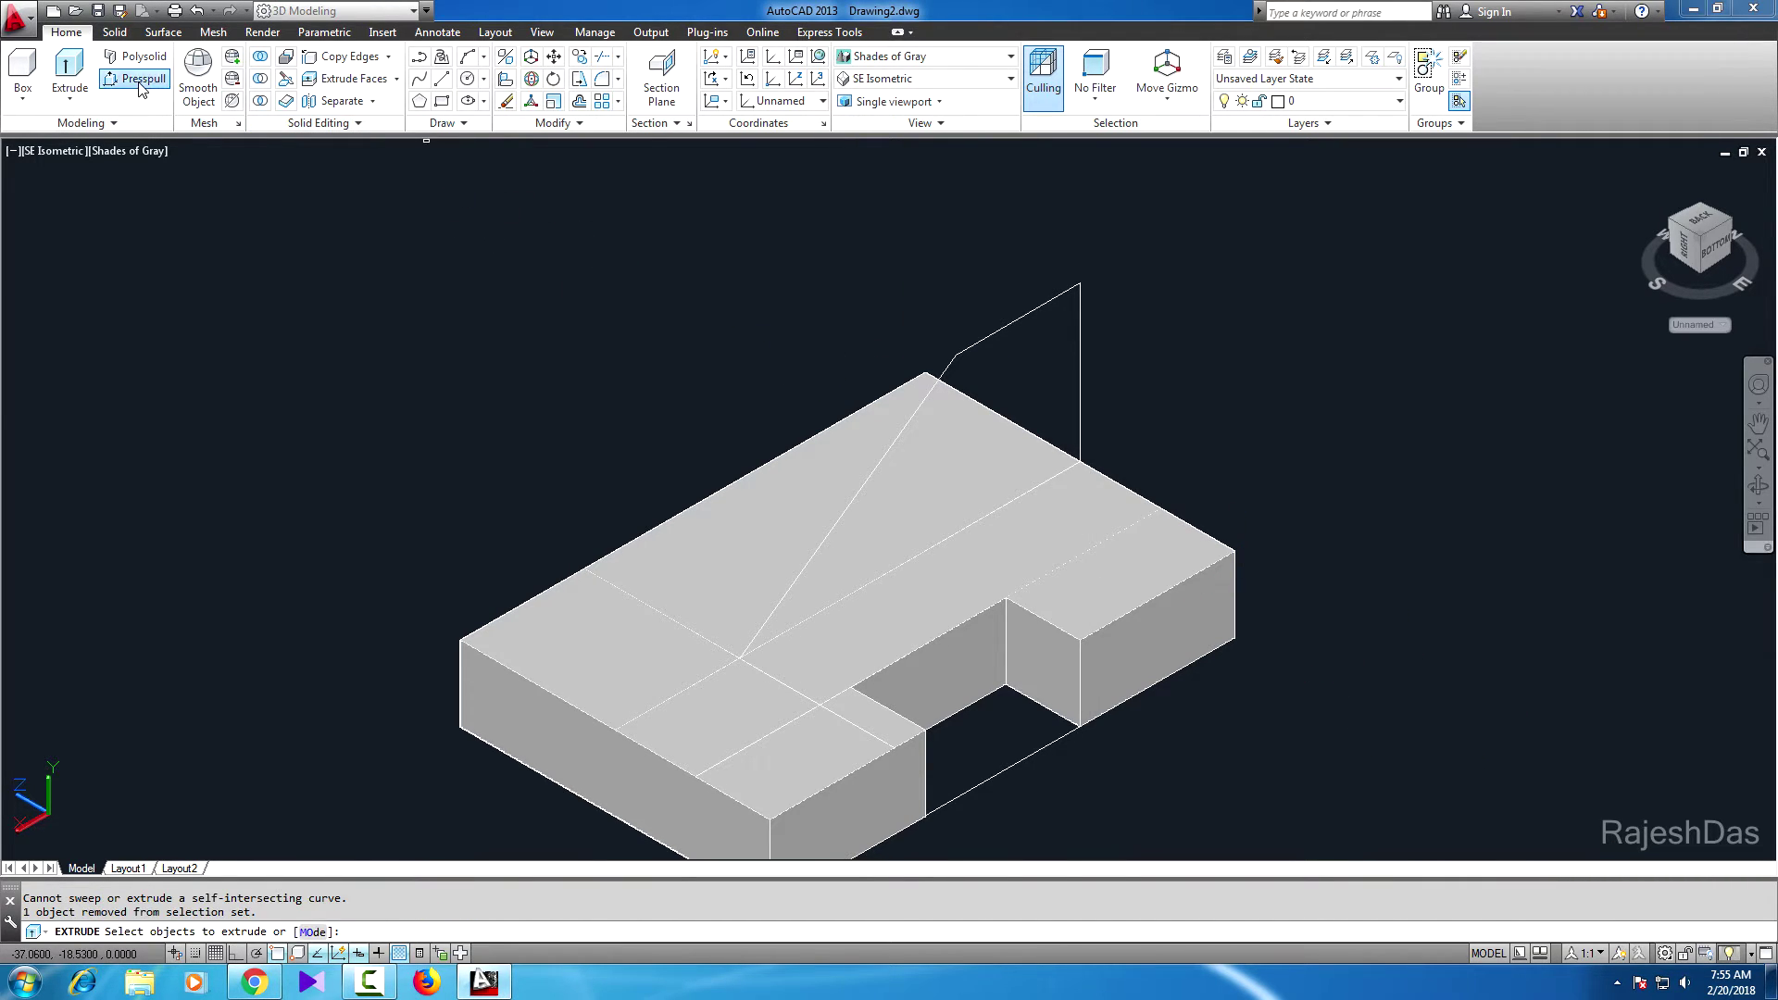
click(134, 79)
click(1036, 329)
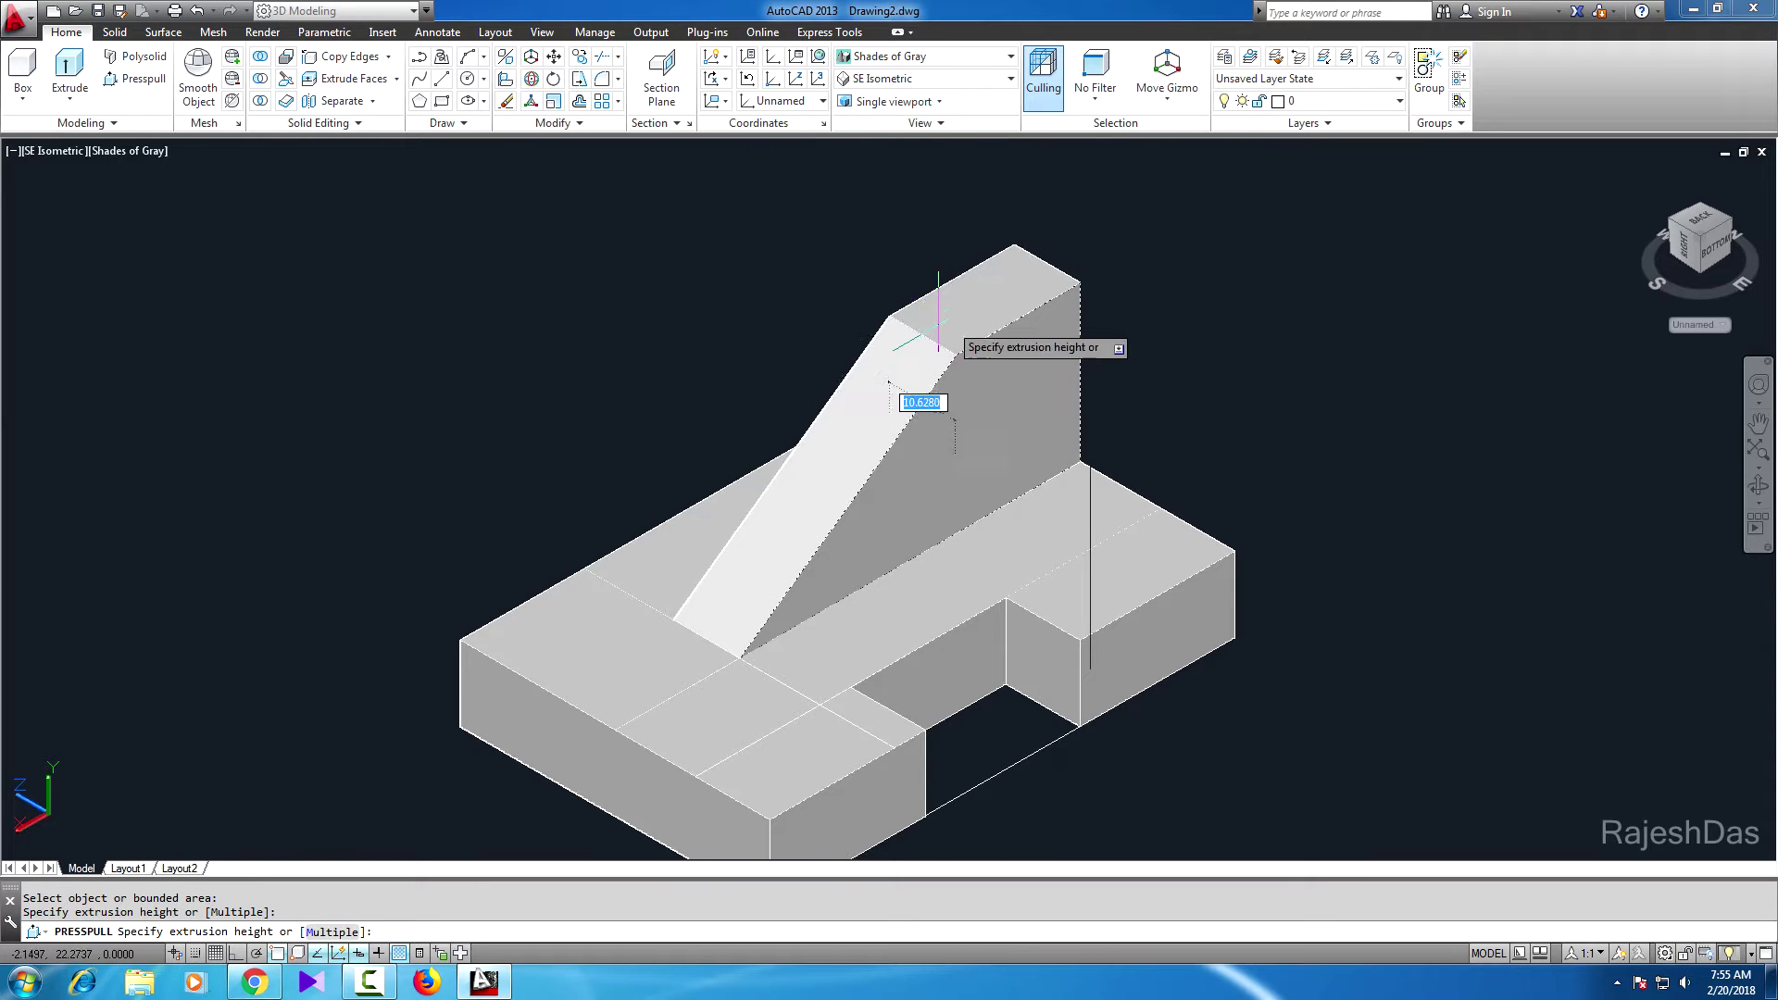
click(585, 558)
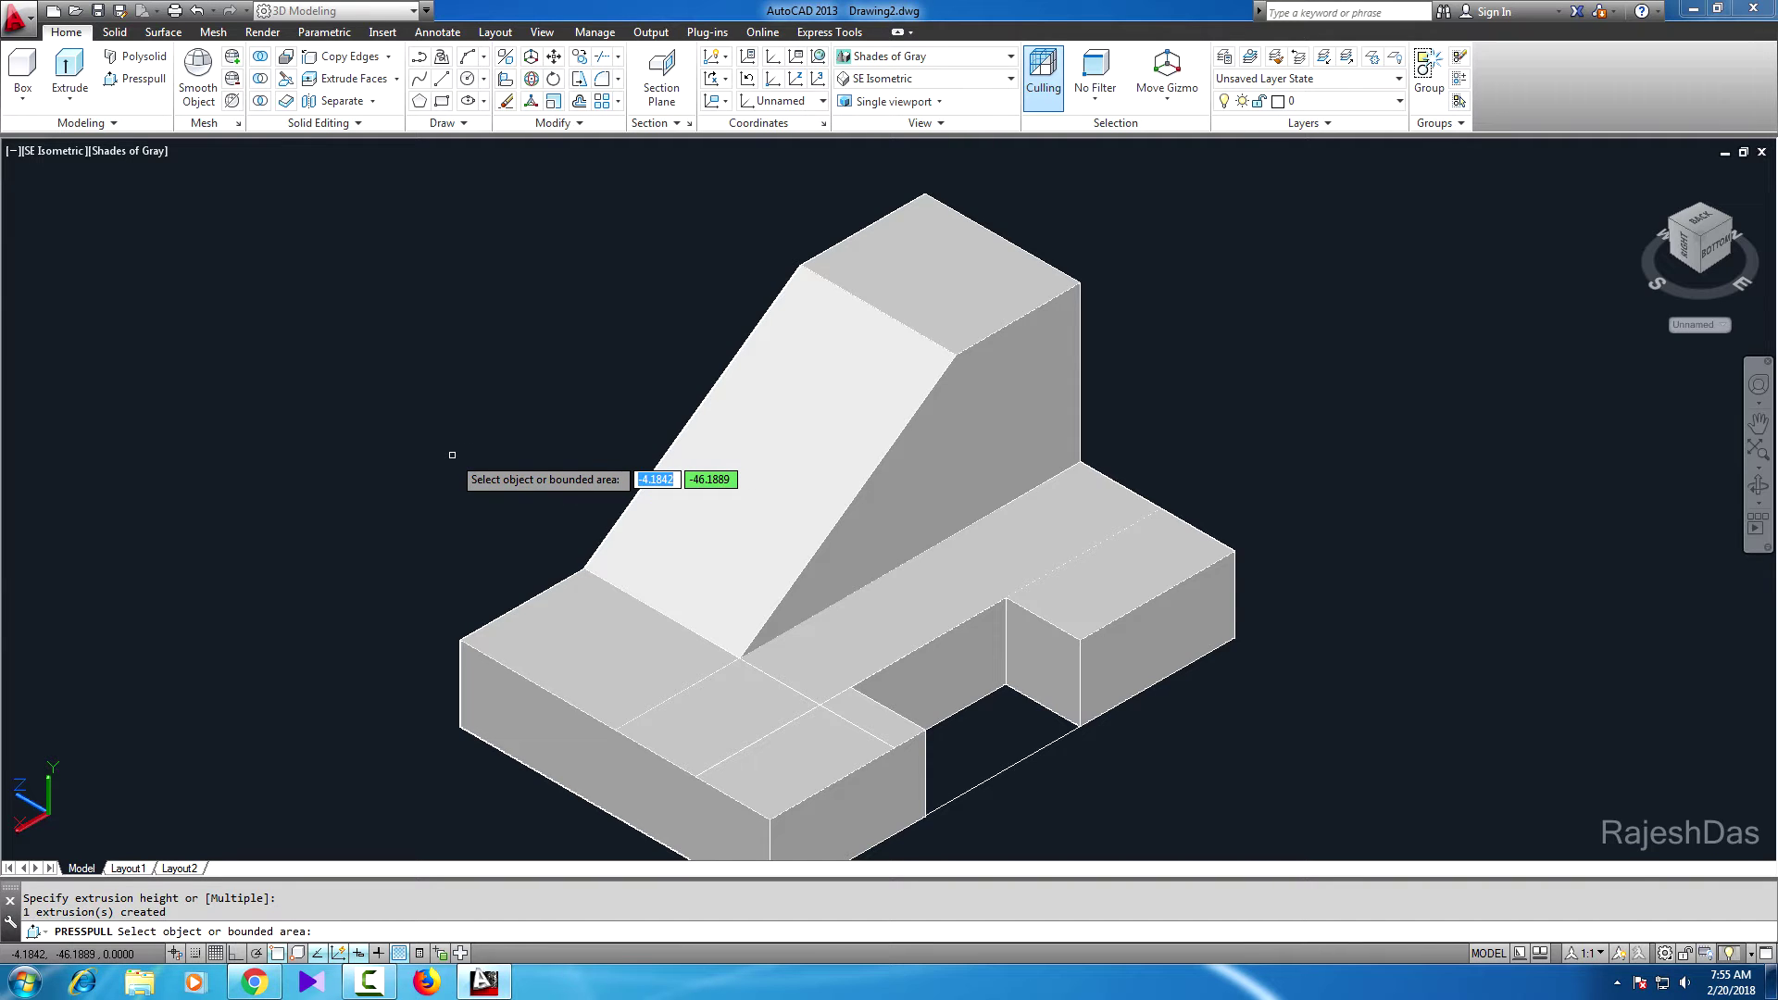
scroll(1222, 548, down, 2)
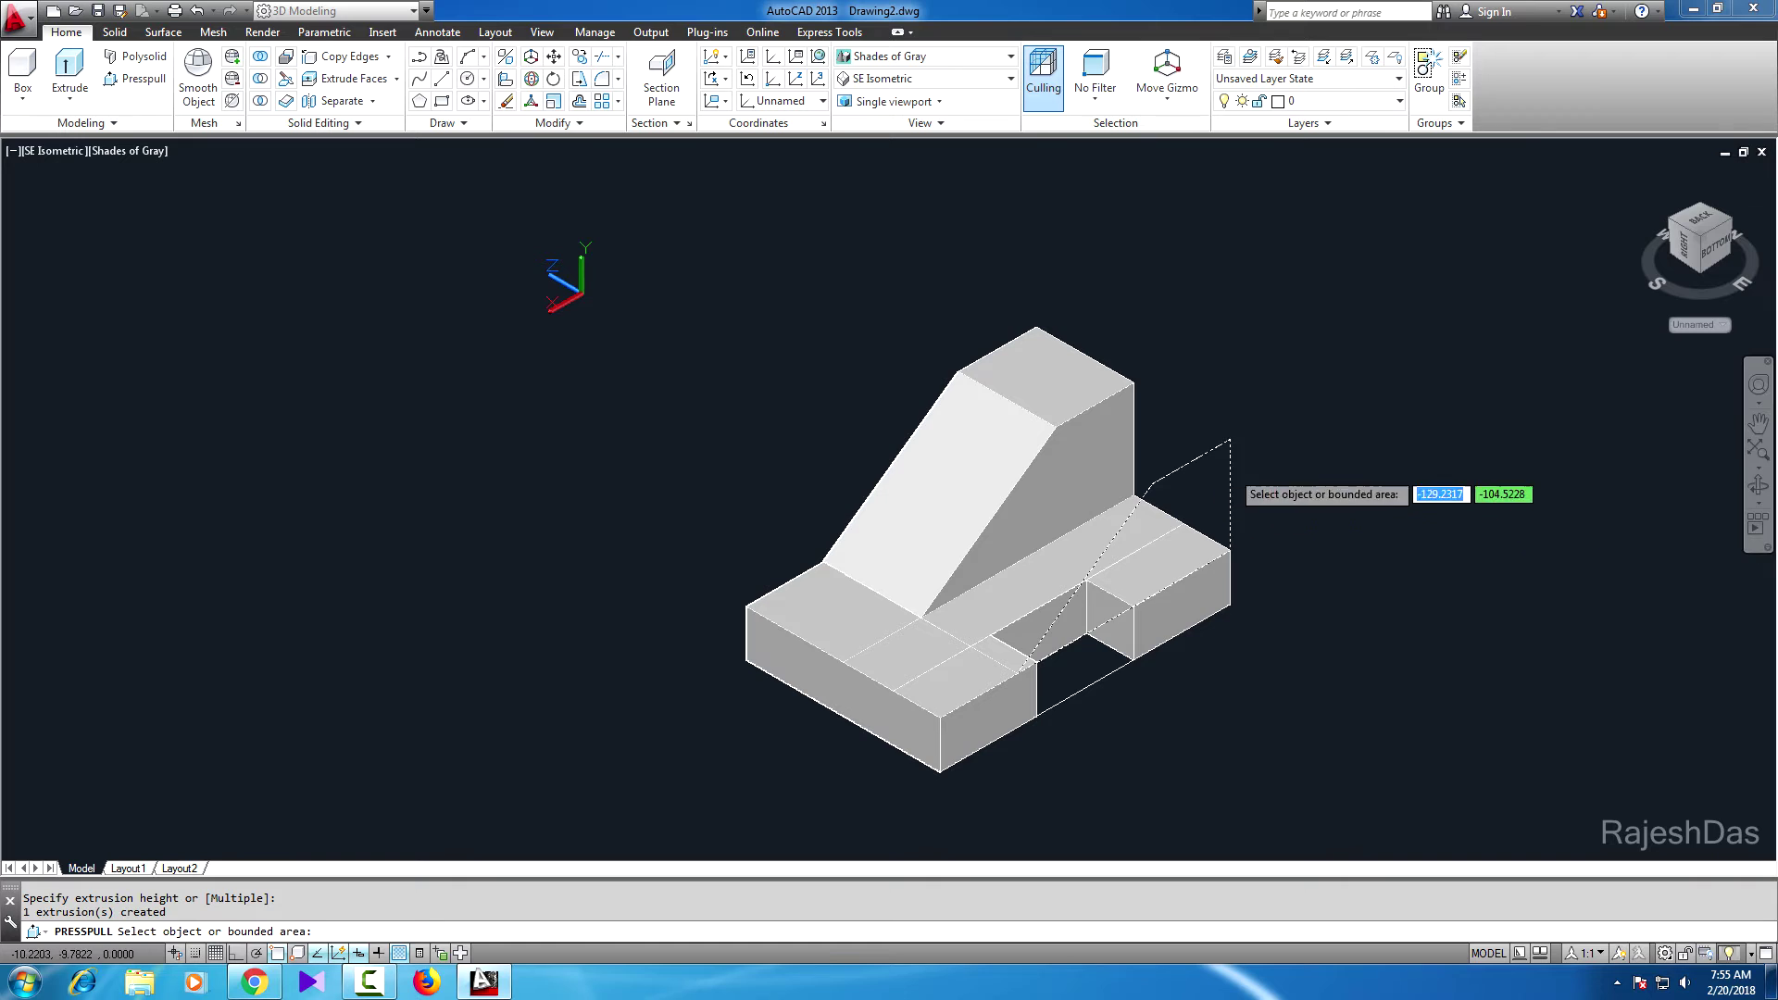
Orbit the view to inspect the bracket's inclined block from the other side.
click(1756, 485)
mouse_move(1278, 488)
mouse_down()
mouse_move(1053, 525)
mouse_move(925, 408)
mouse_move(714, 504)
mouse_move(663, 488)
mouse_move(828, 525)
mouse_move(1032, 508)
mouse_move(1251, 454)
mouse_move(1266, 488)
mouse_move(1235, 508)
mouse_move(1147, 477)
mouse_up()
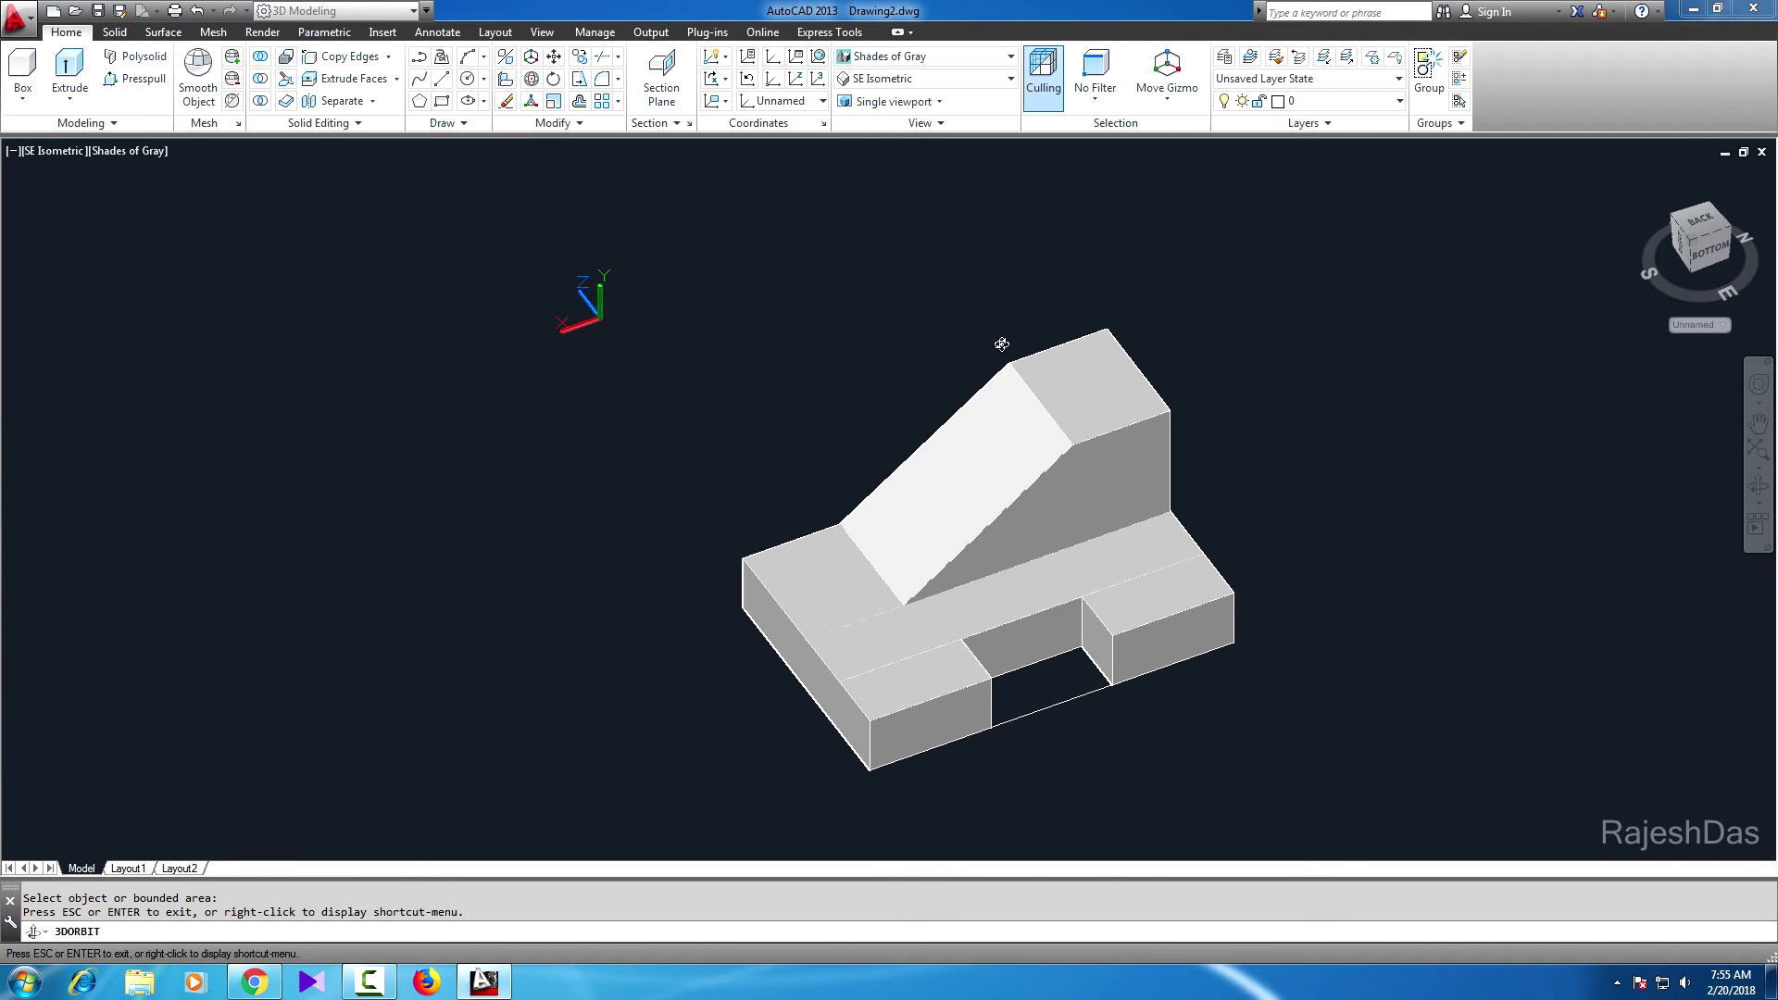
drag(1021, 419, 1011, 390)
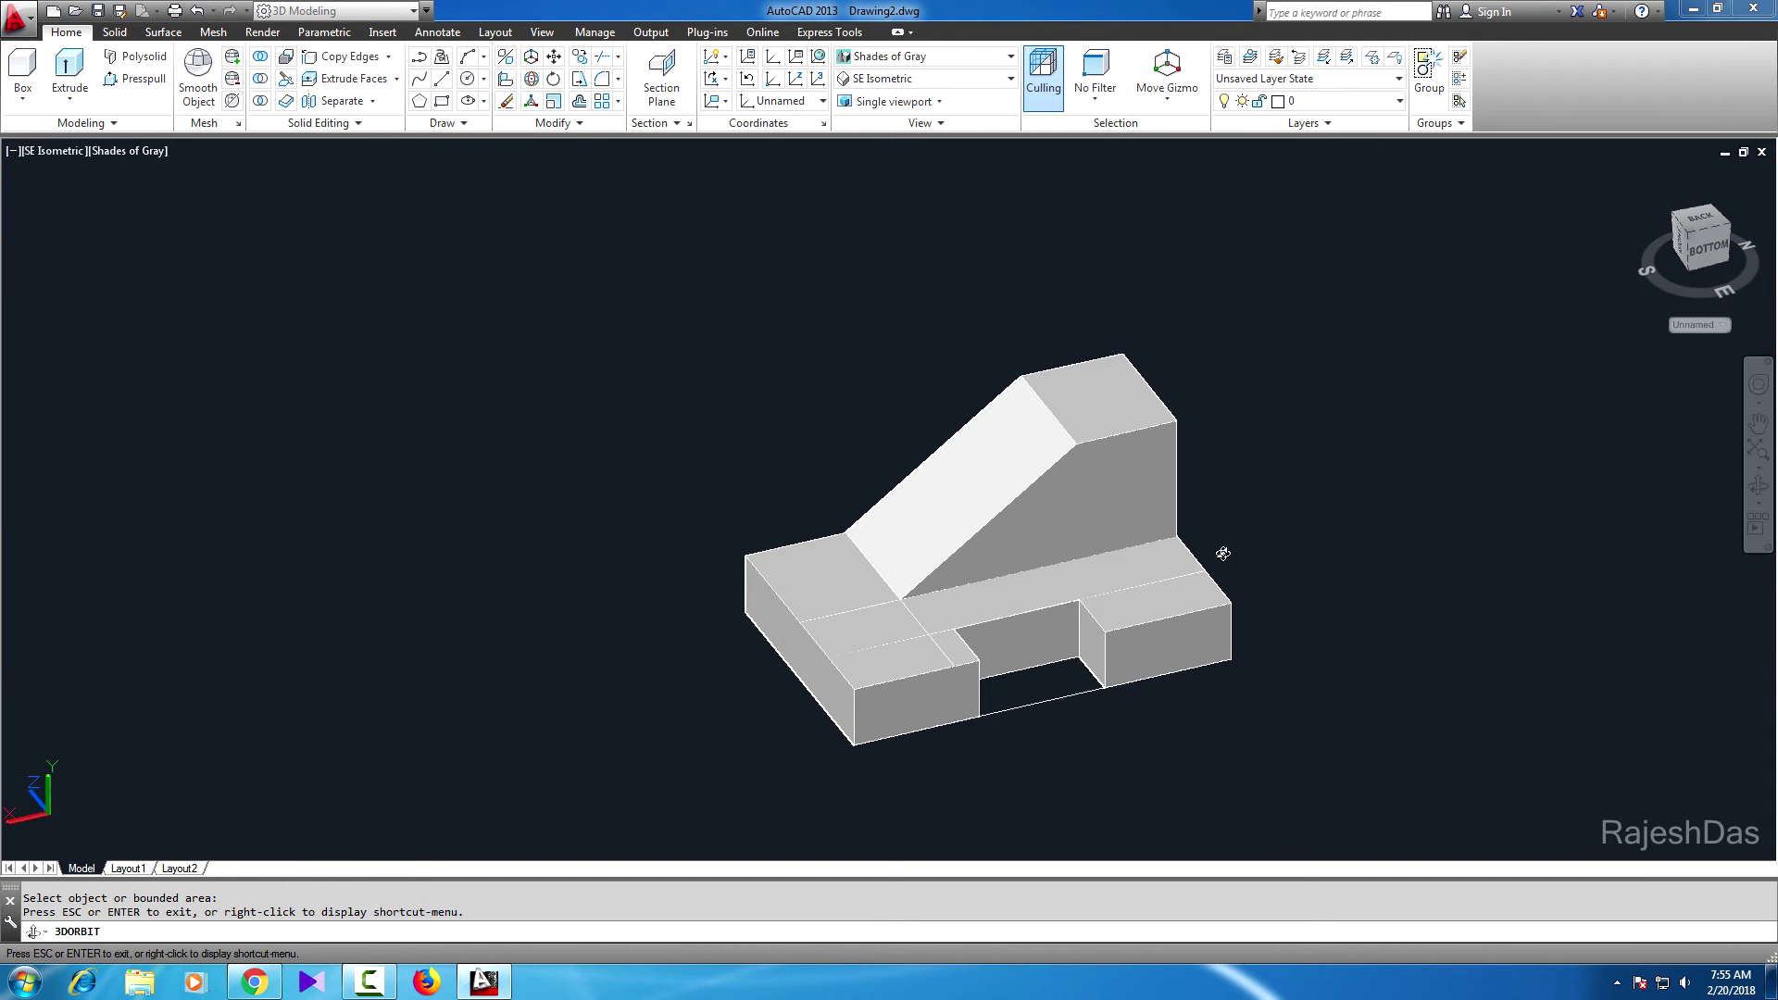